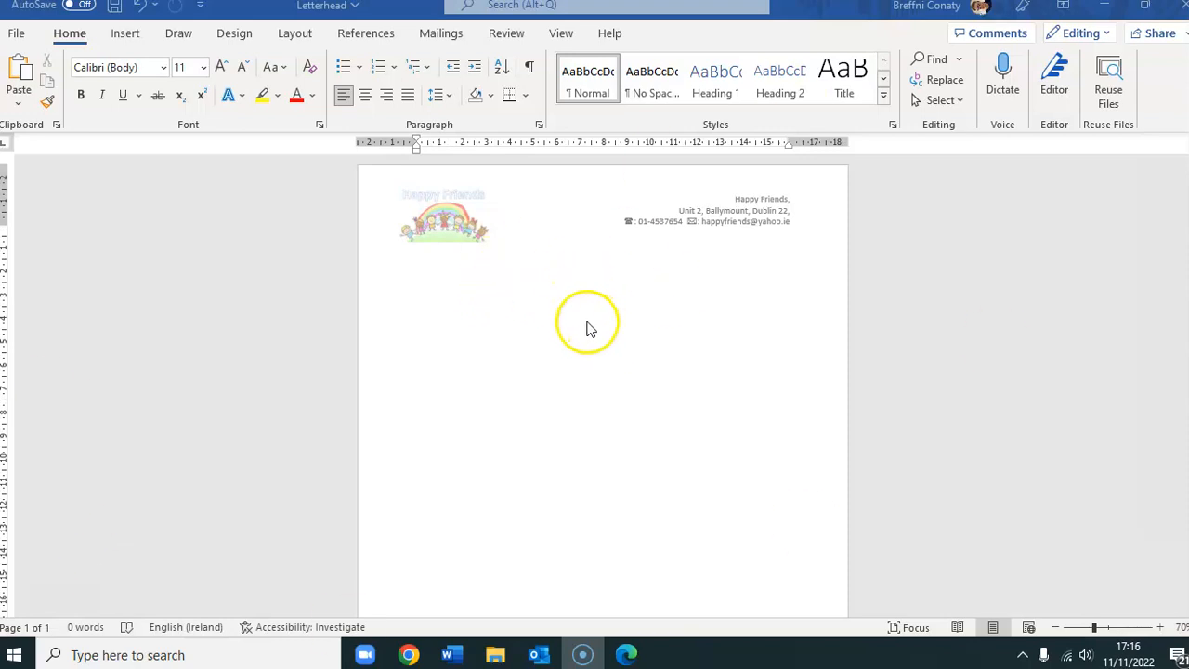
Change the page orientation of the letterhead document to Landscape.
left_click(296, 35)
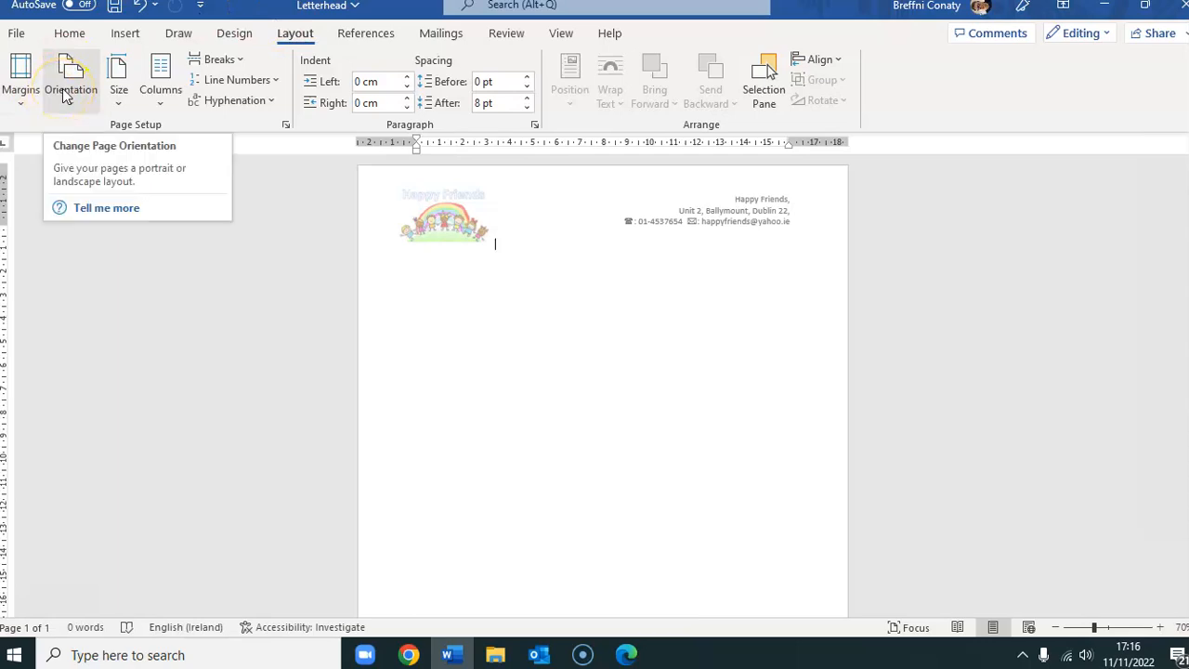
left_click(69, 100)
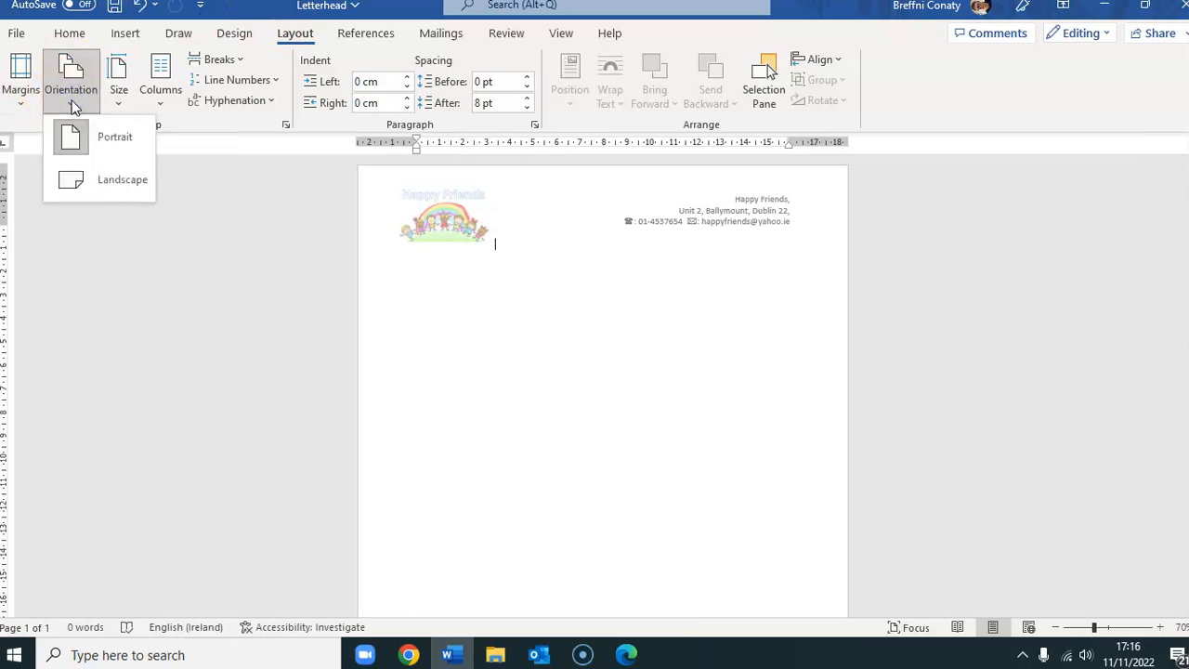
left_click(106, 179)
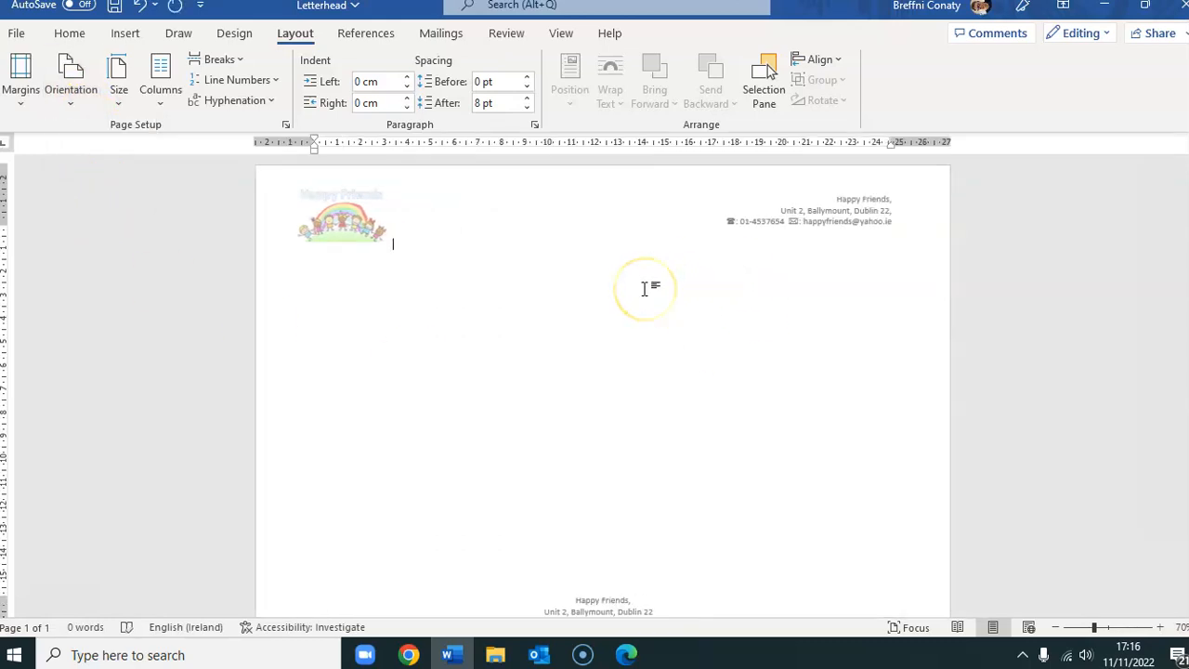
scroll(645, 289, "down", 2)
scroll(645, 289, "up", 2)
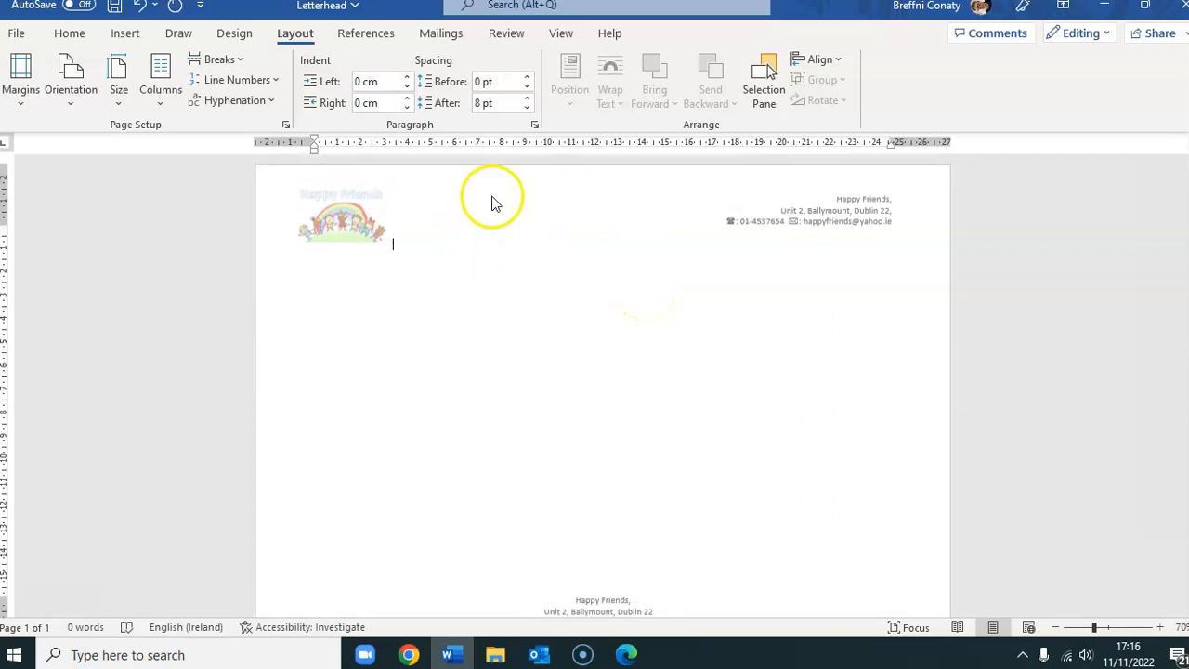
Delete the company name, address and contact lines from the page footer and return to the document body.
scroll(627, 340, "down", 1)
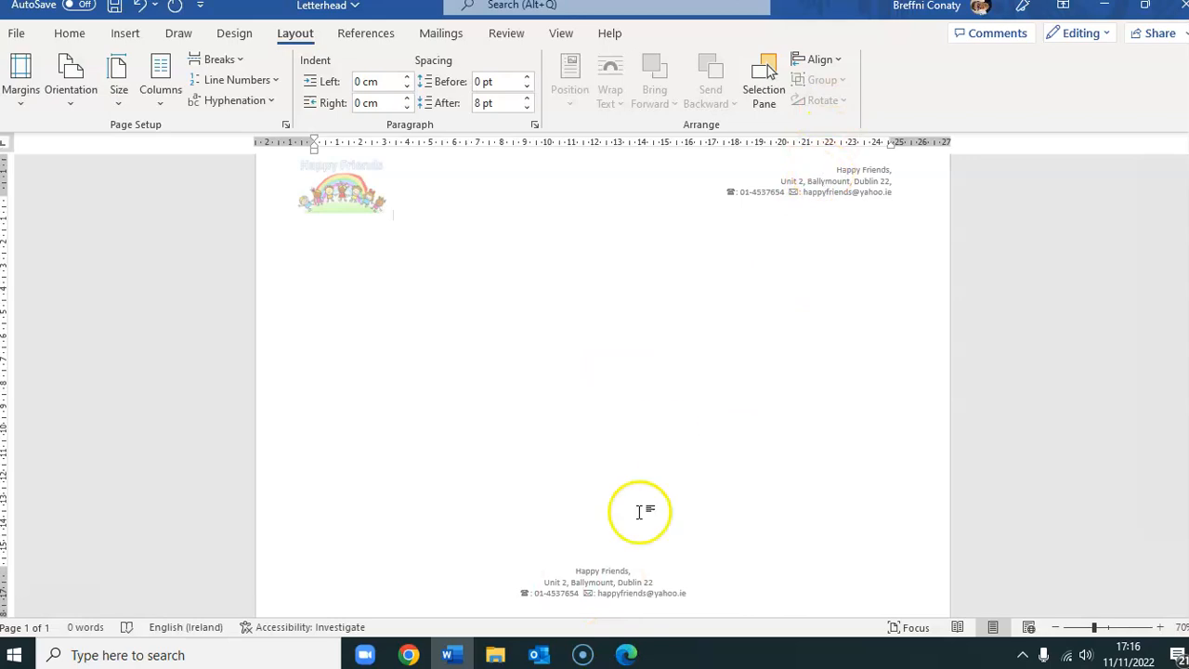
double_click(683, 597)
left_click_drag(685, 596, 551, 569)
key("Delete")
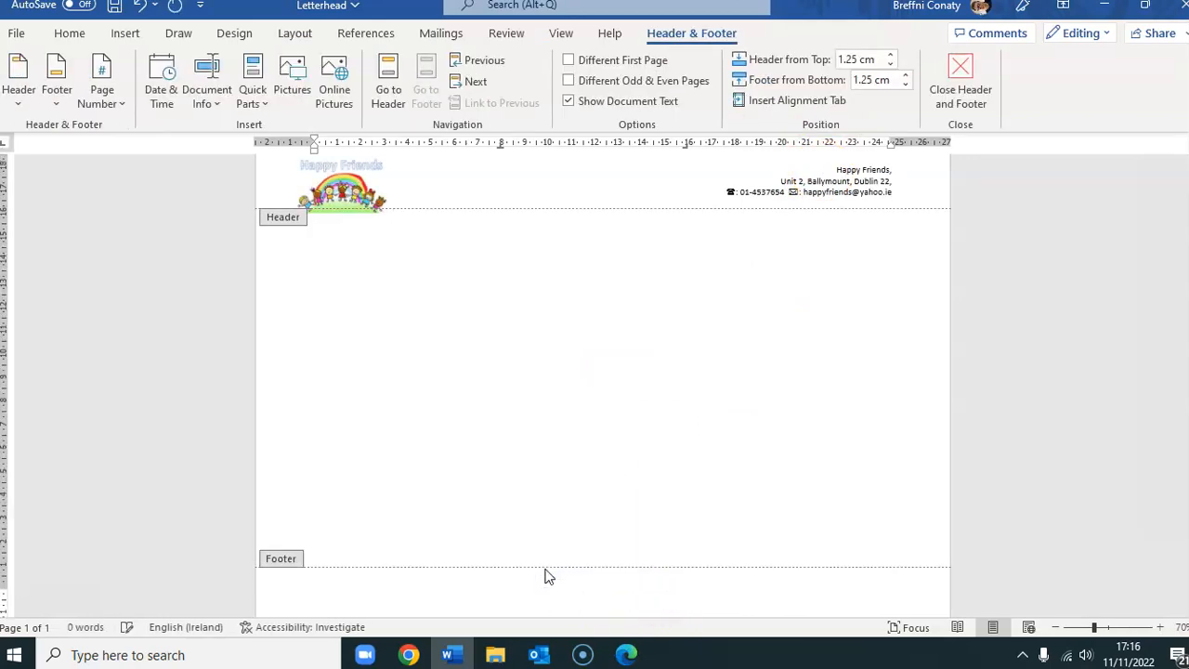
double_click(594, 403)
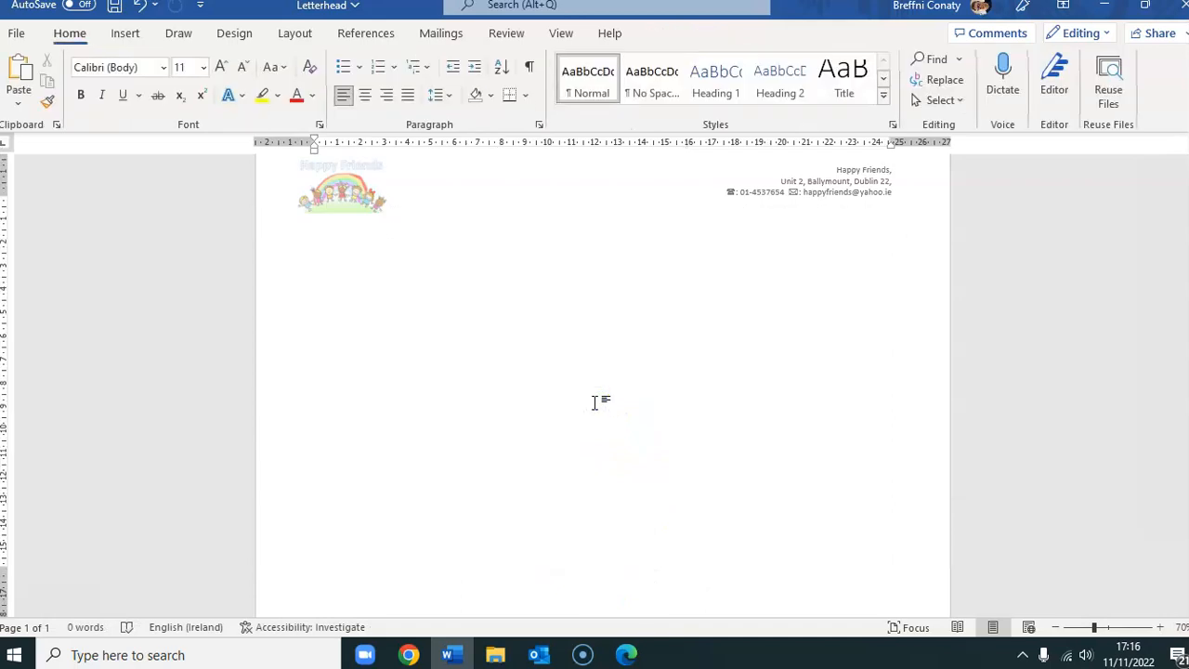
scroll(644, 399, "up", 1)
scroll(644, 398, "down", 1)
scroll(644, 398, "up", 1)
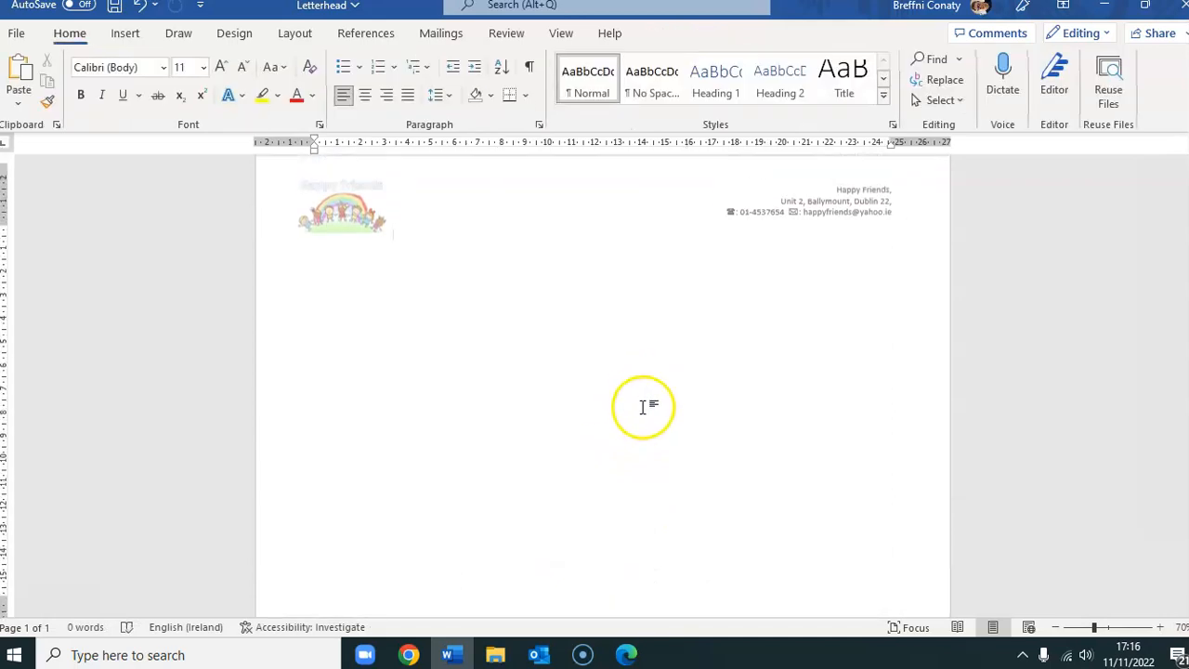
Start a new line in the document body below the Happy Friends logo.
right_click(340, 300)
left_click(528, 368)
key("Return")
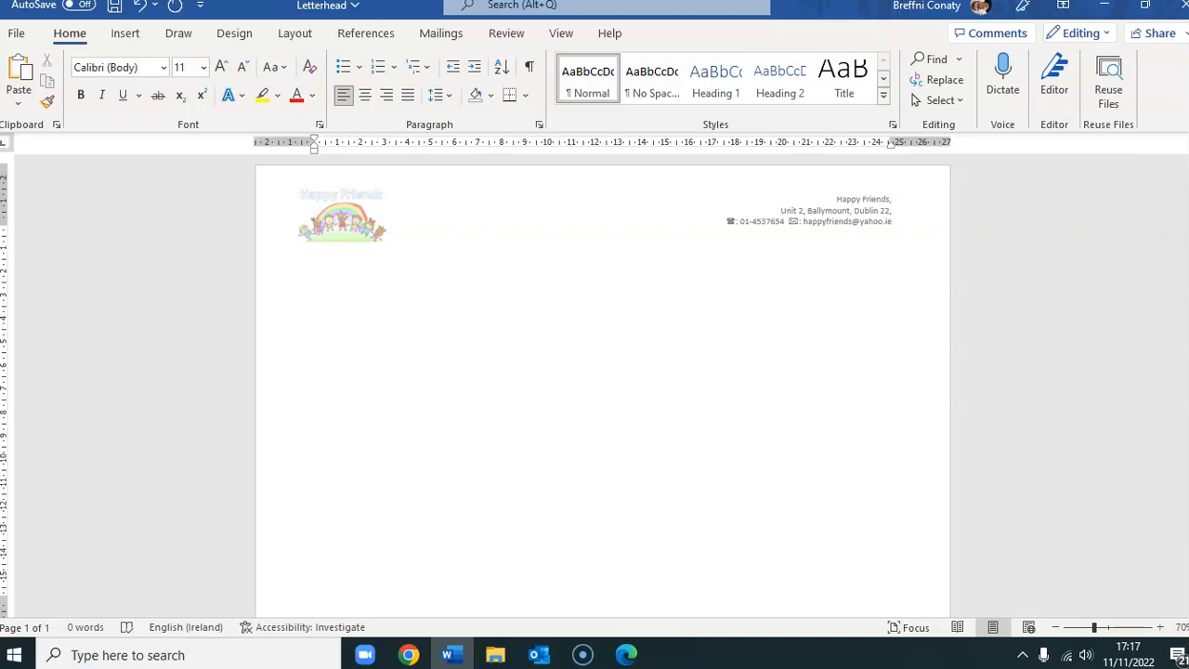
Insert a table with 5 columns and 3 rows below the logo, keeping the fixed automatic column width.
left_click(125, 36)
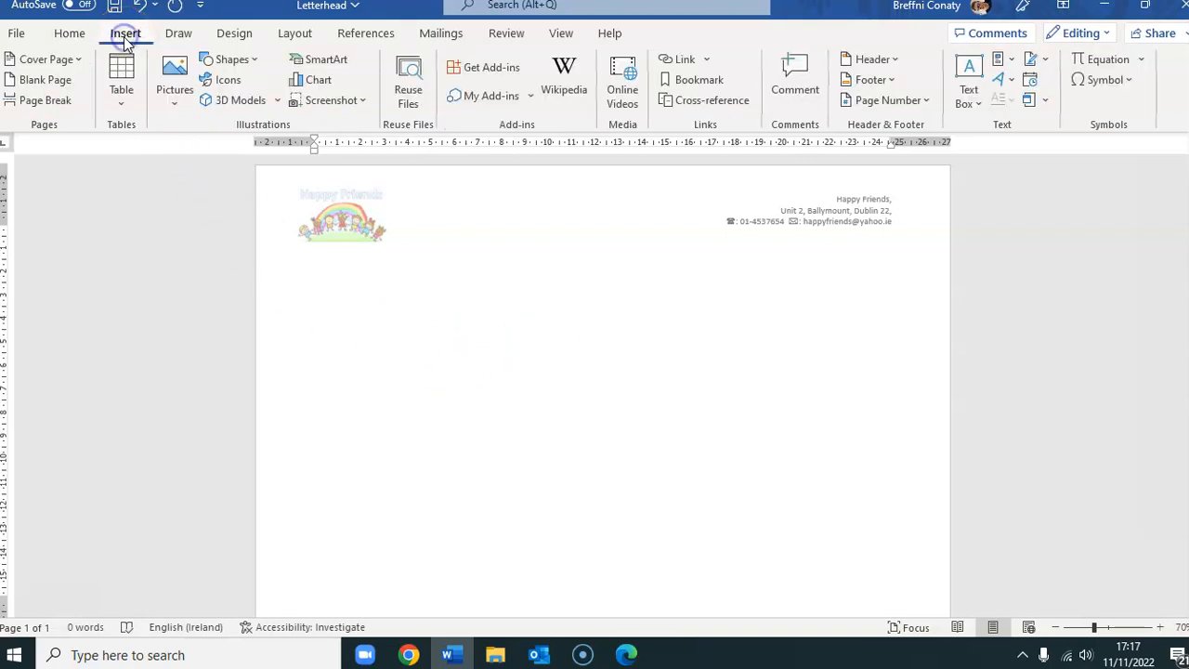
left_click(119, 81)
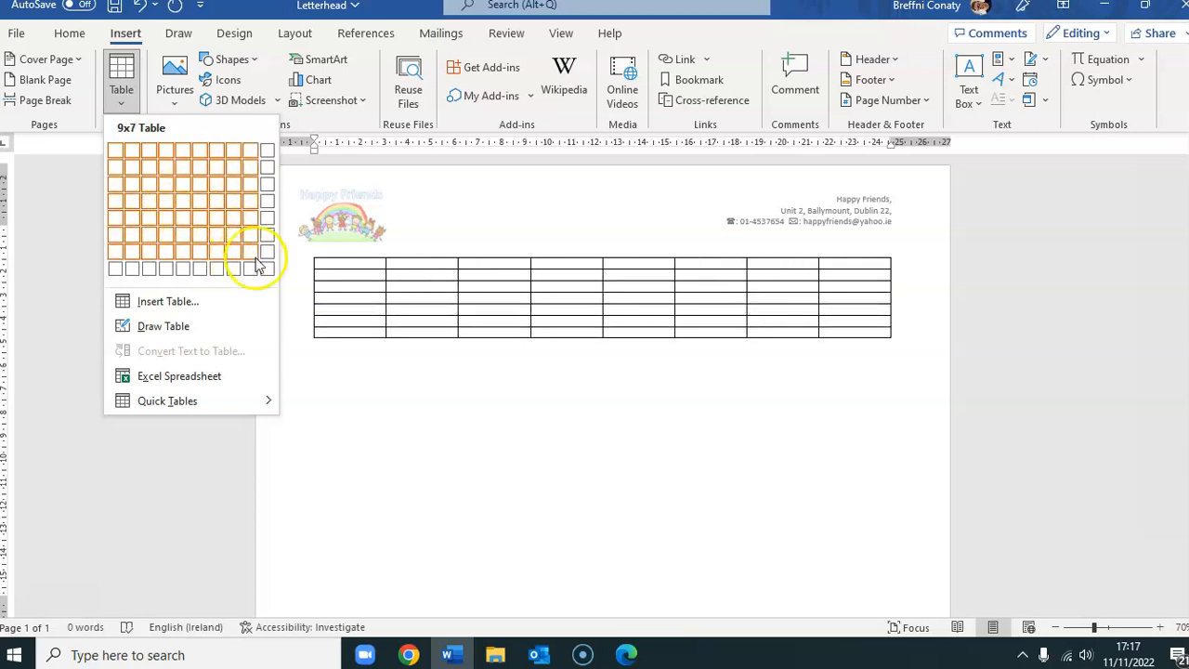
left_click(167, 302)
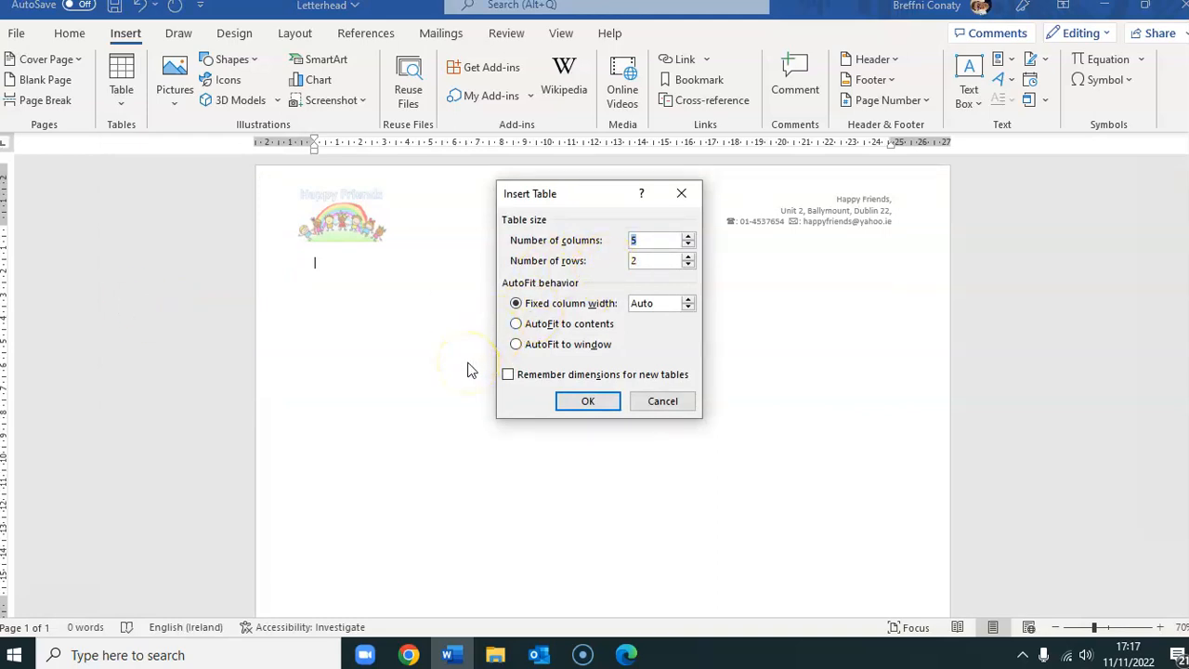
left_click(648, 263)
key("BackSpace")
type("3")
left_click(598, 403)
left_click(595, 402)
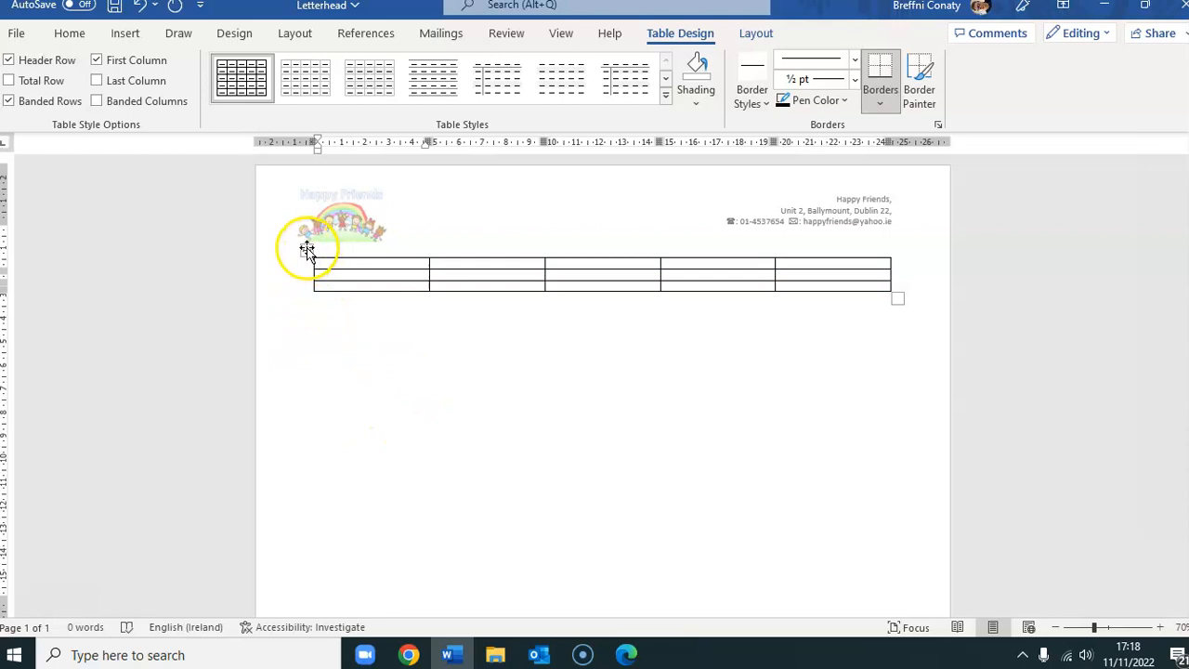
Move the table down to leave room for a heading and stretch its rows to fill most of the page.
left_click_drag(306, 249, 303, 326)
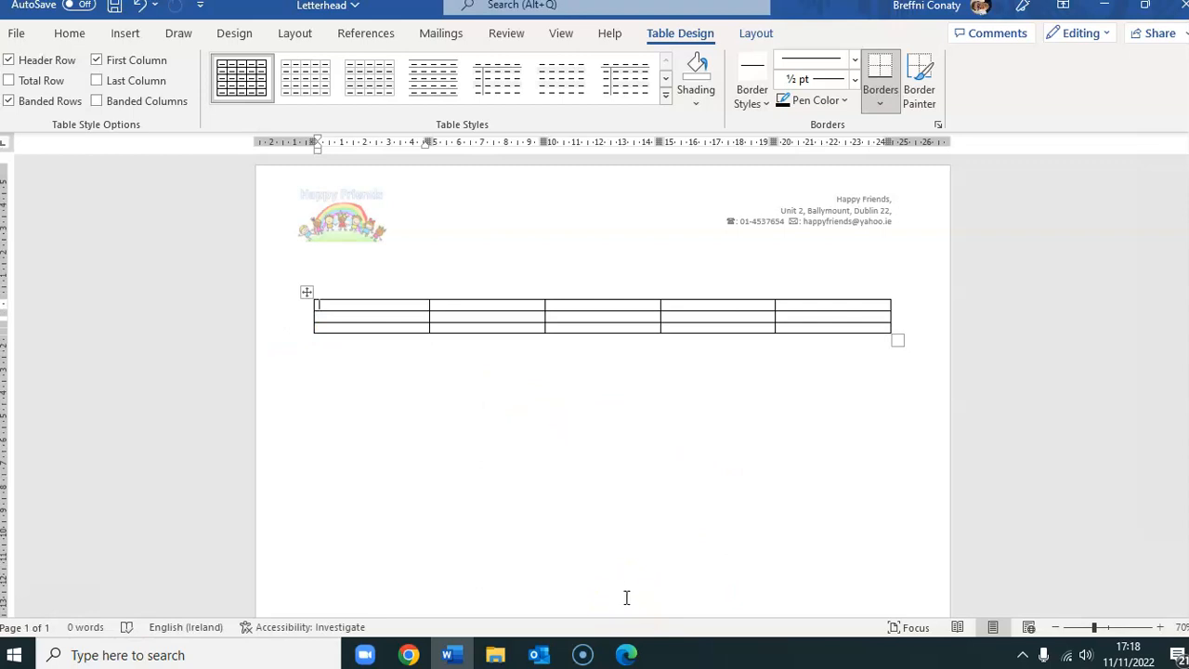
left_click(895, 341)
left_click_drag(895, 341, 865, 579)
left_click(919, 482)
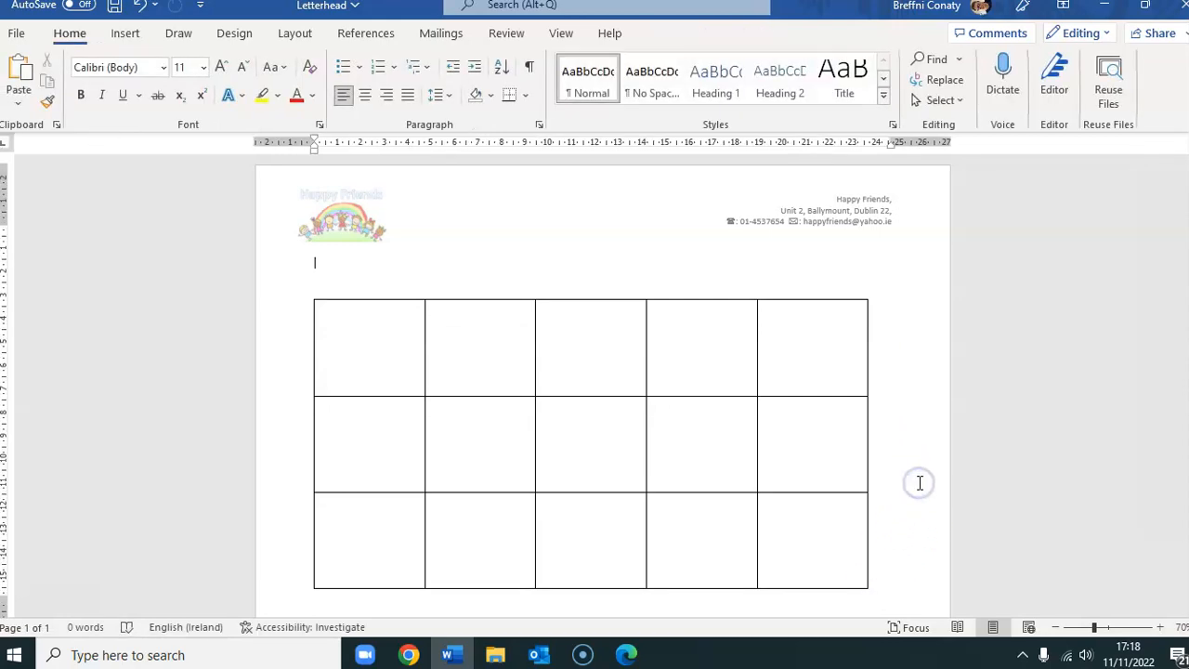
scroll(918, 483, "down", 2)
scroll(918, 482, "up", 2)
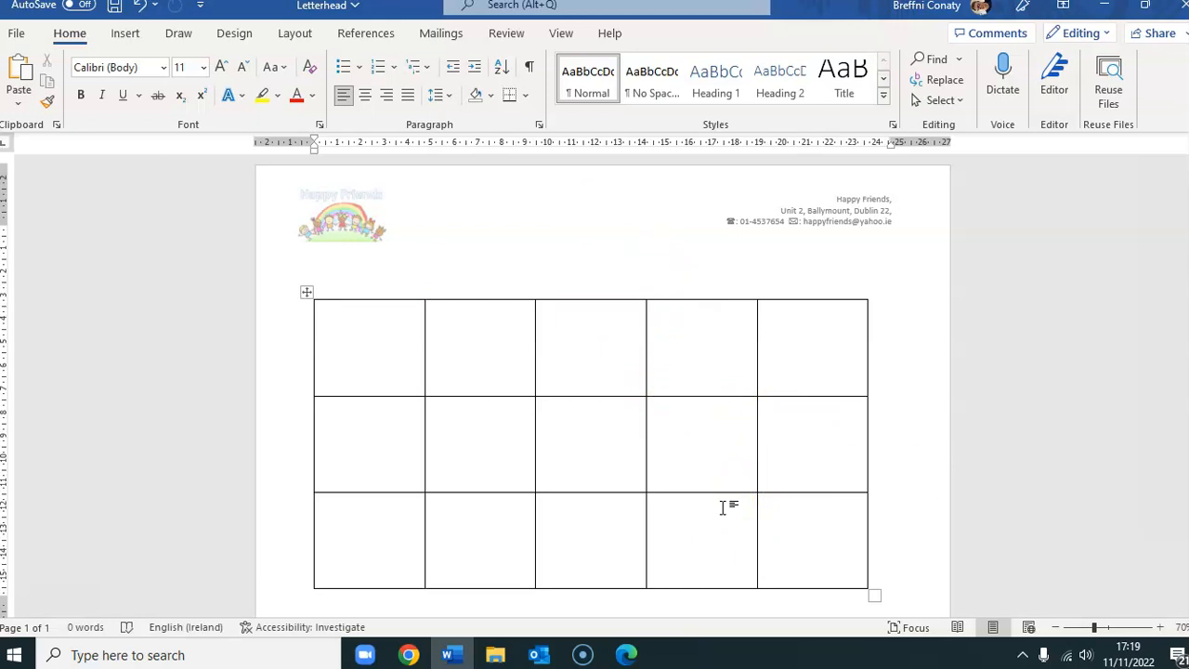
Add the heading "Weekly Activity Planner" above the table and make it 16 pt, bold, underlined and centred.
type("Weekly Activity ")
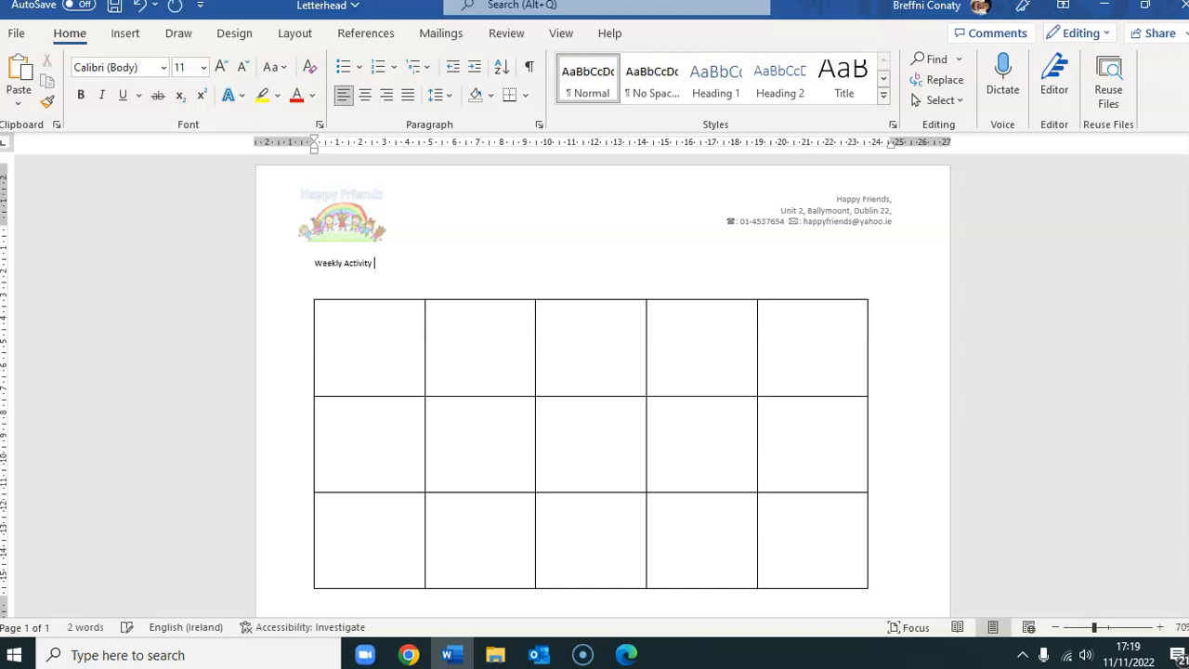
type("Planner")
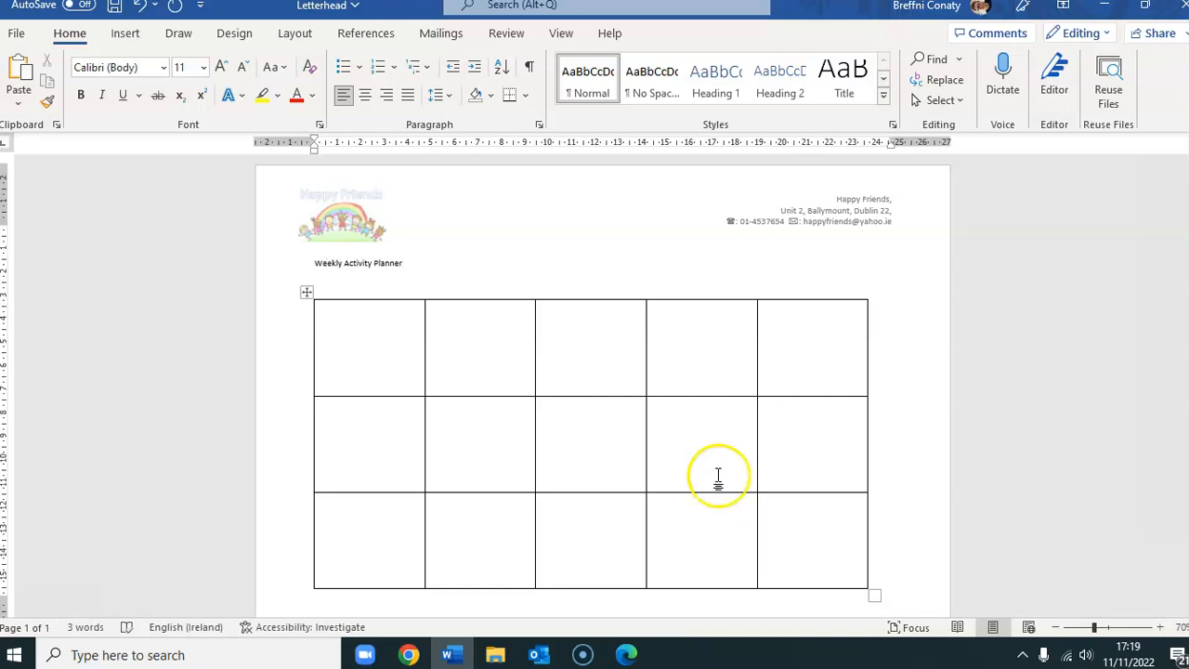
left_click_drag(438, 266, 314, 262)
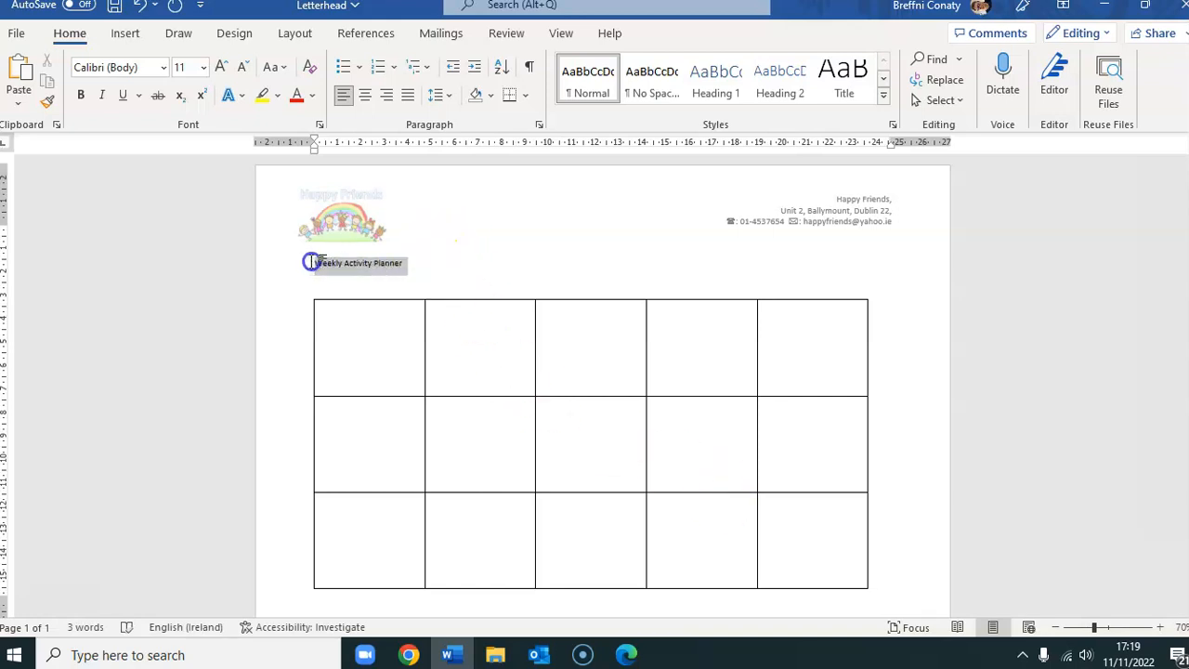
triple_click(311, 262)
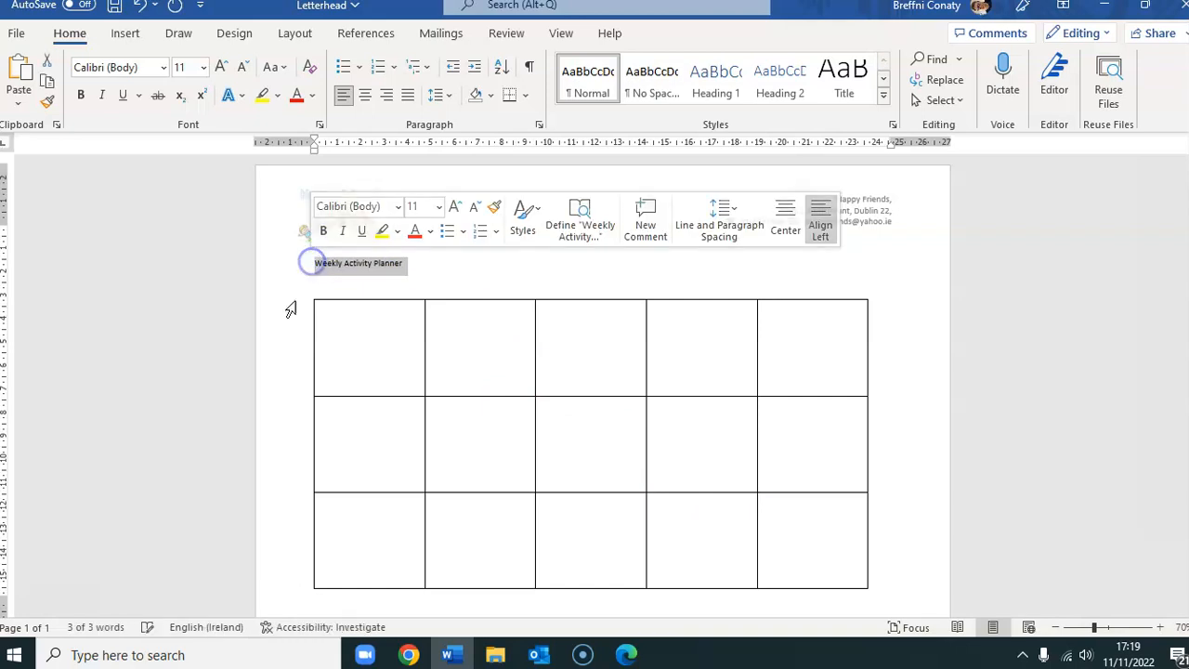
left_click(223, 67)
left_click(223, 67)
left_click(223, 67)
left_click(82, 97)
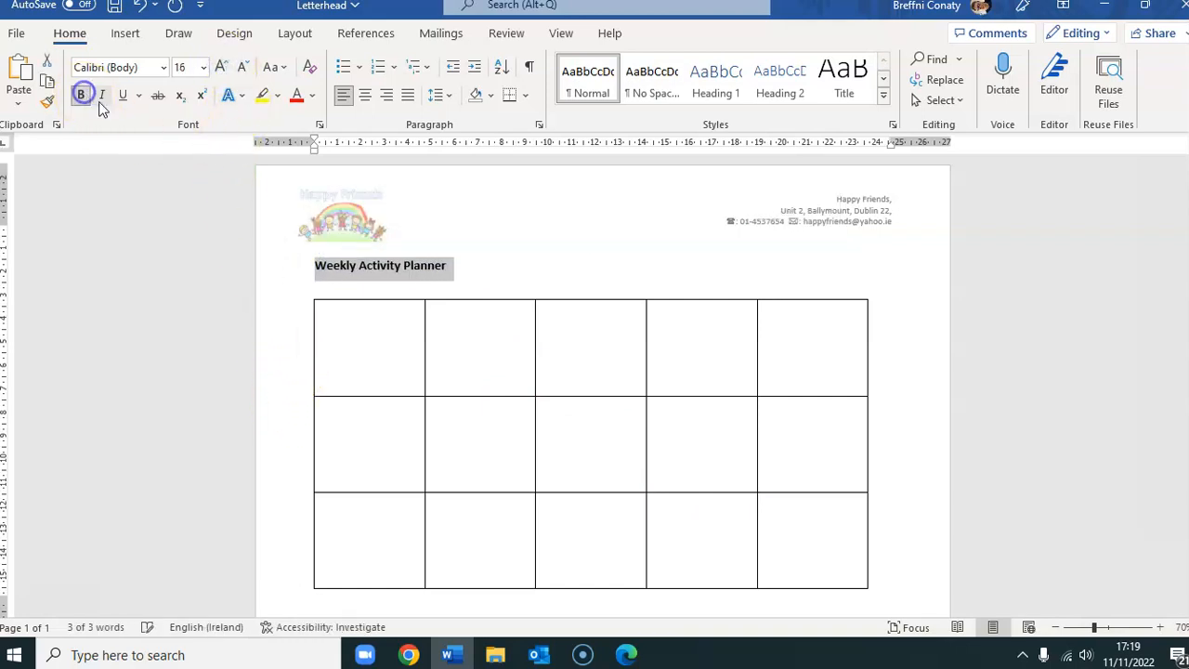
left_click(123, 95)
left_click(377, 103)
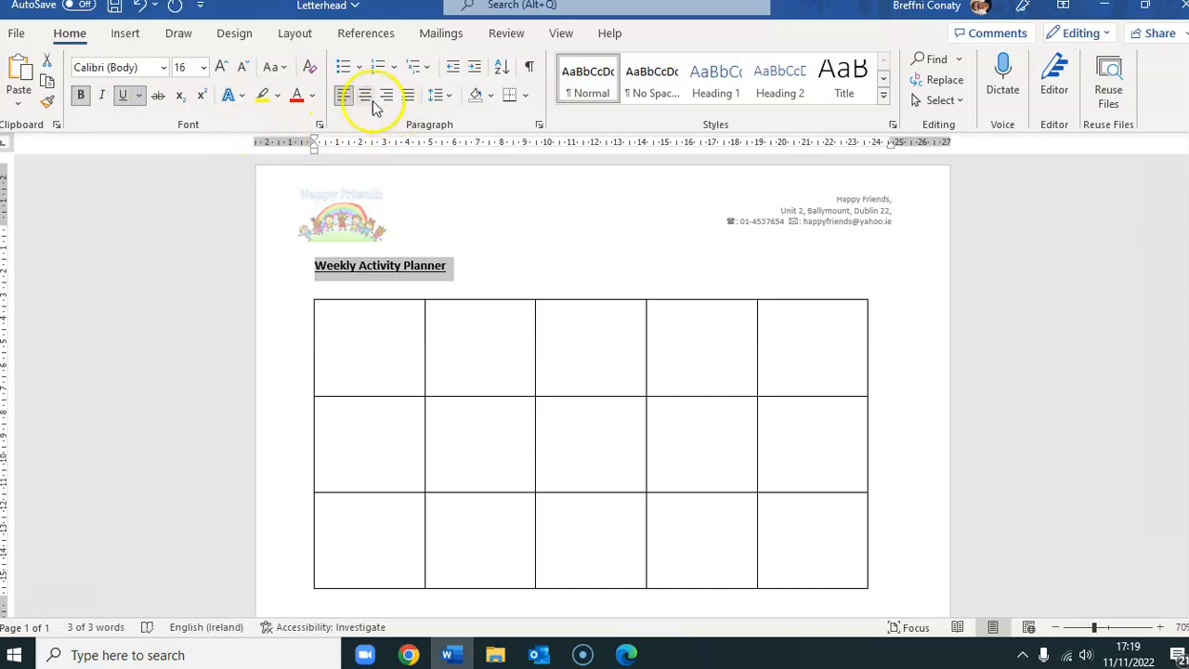
left_click(703, 266)
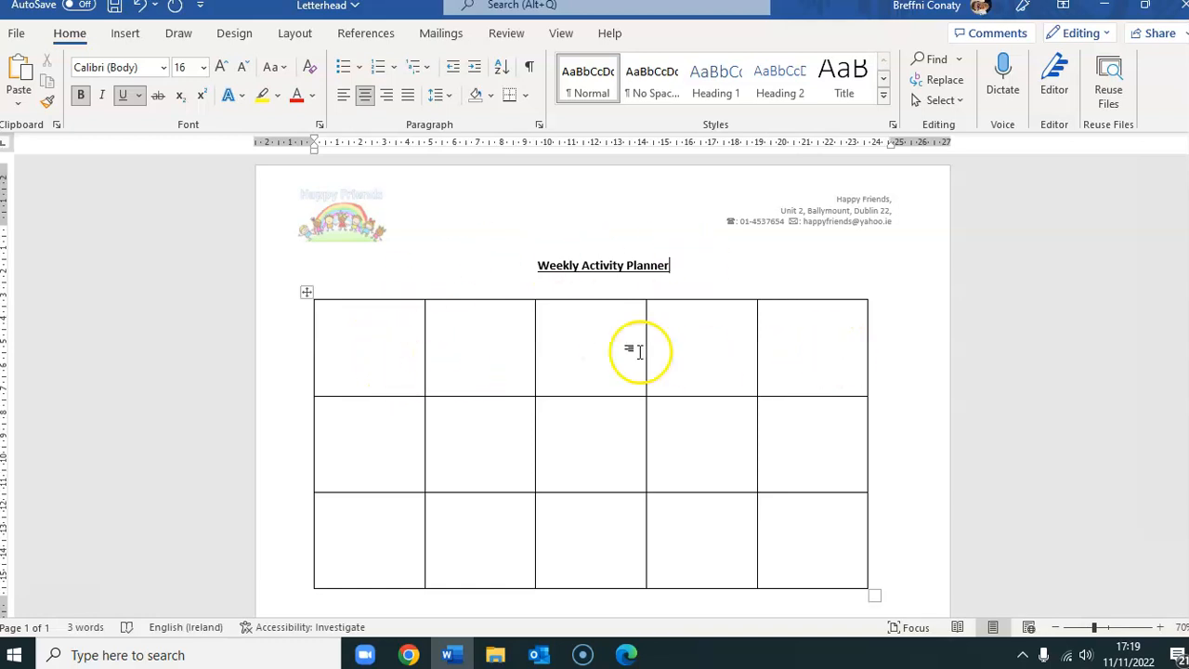
Fill the table's first row with Monday, Tuesday, Wednesday and Thursday, leaving the first cell empty.
scroll(712, 456, "down", 1)
left_click(476, 338)
type("Monday")
key("Tab")
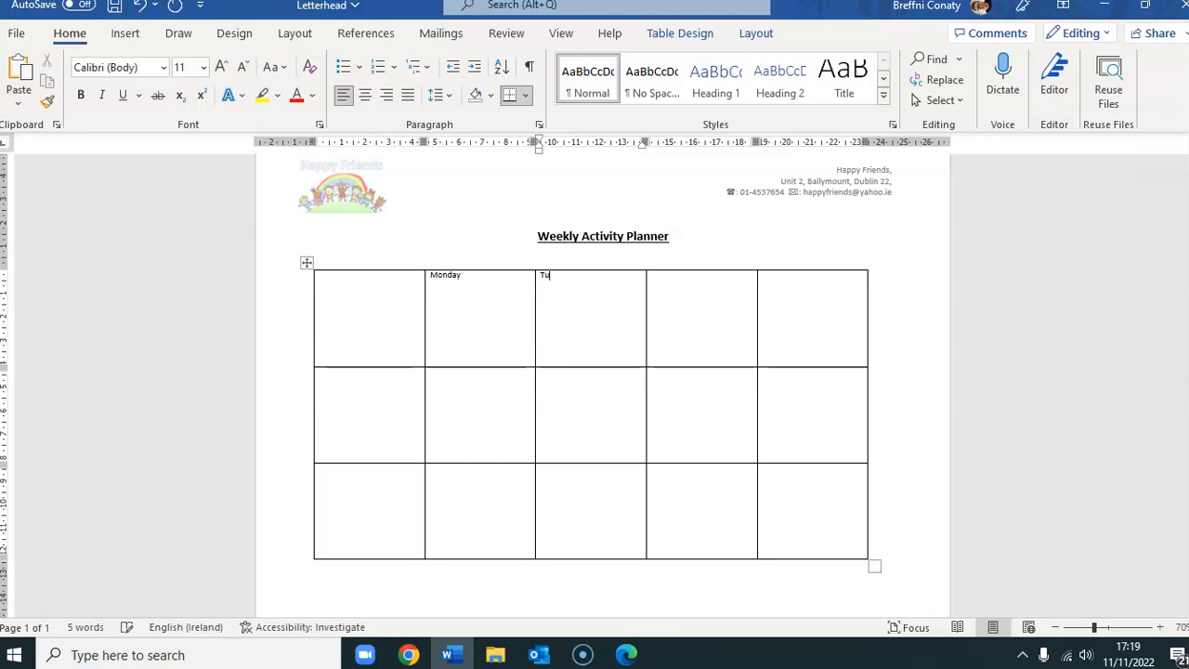
key("Tab")
type("Wedn")
key("Return")
key("Tab")
type("Thur")
key("Return")
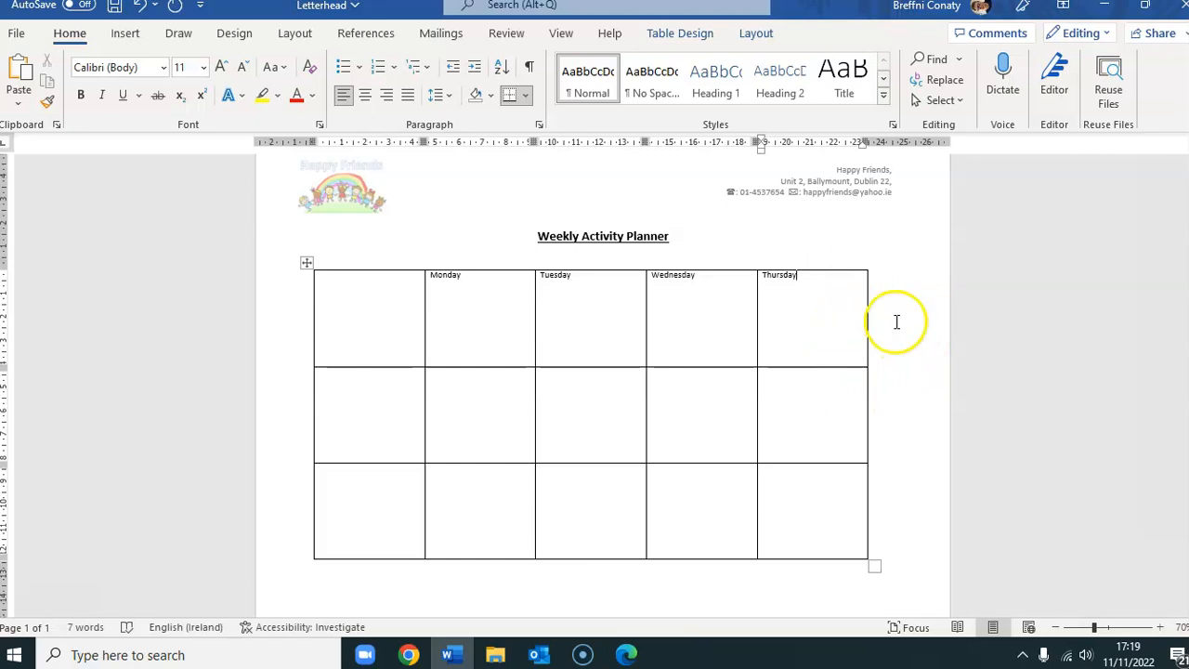
Insert a column to the right of the Thursday column and enter Friday in its top cell.
right_click(806, 325)
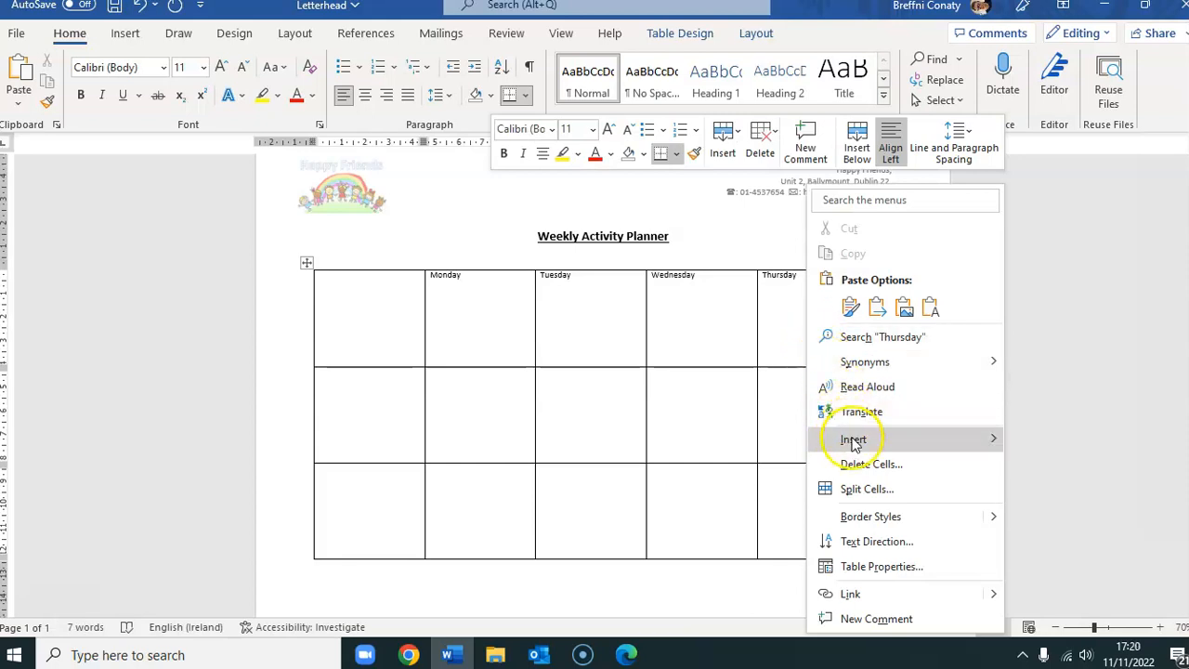
mouse_move(855, 442)
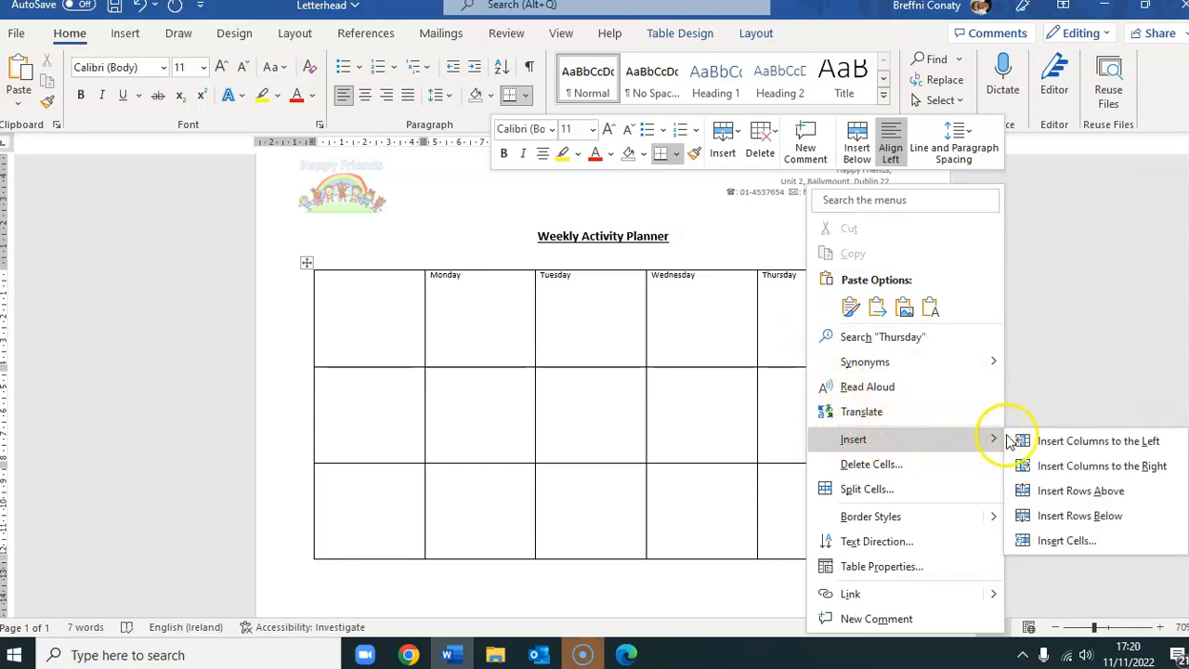
left_click(1057, 470)
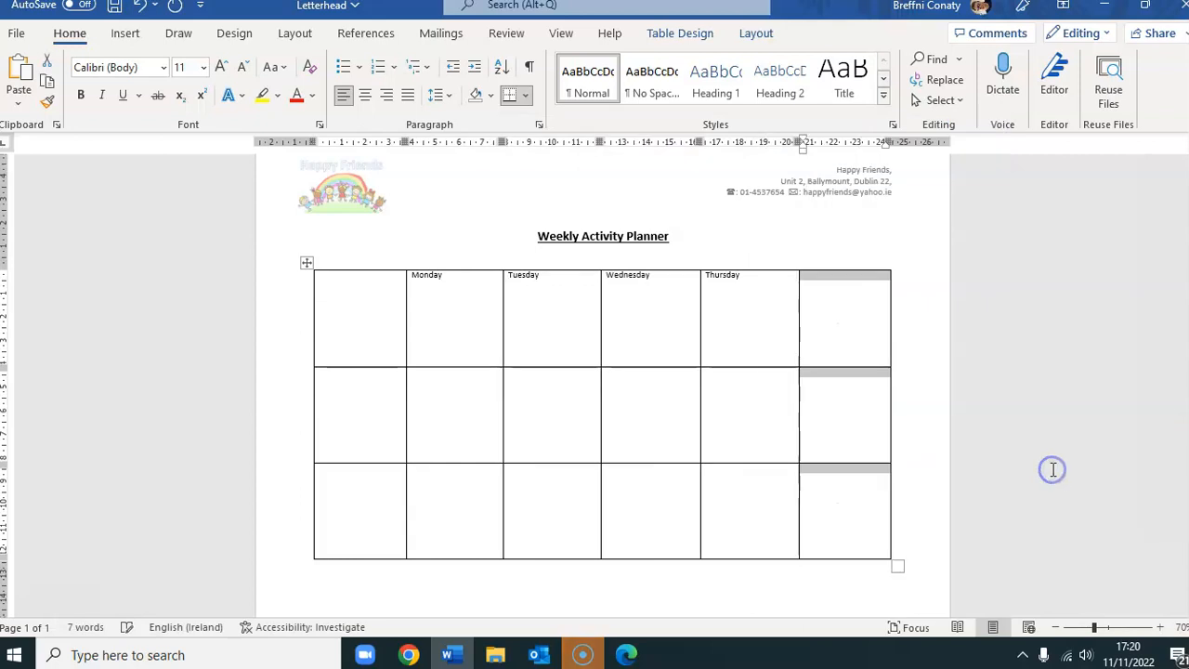
left_click(853, 346)
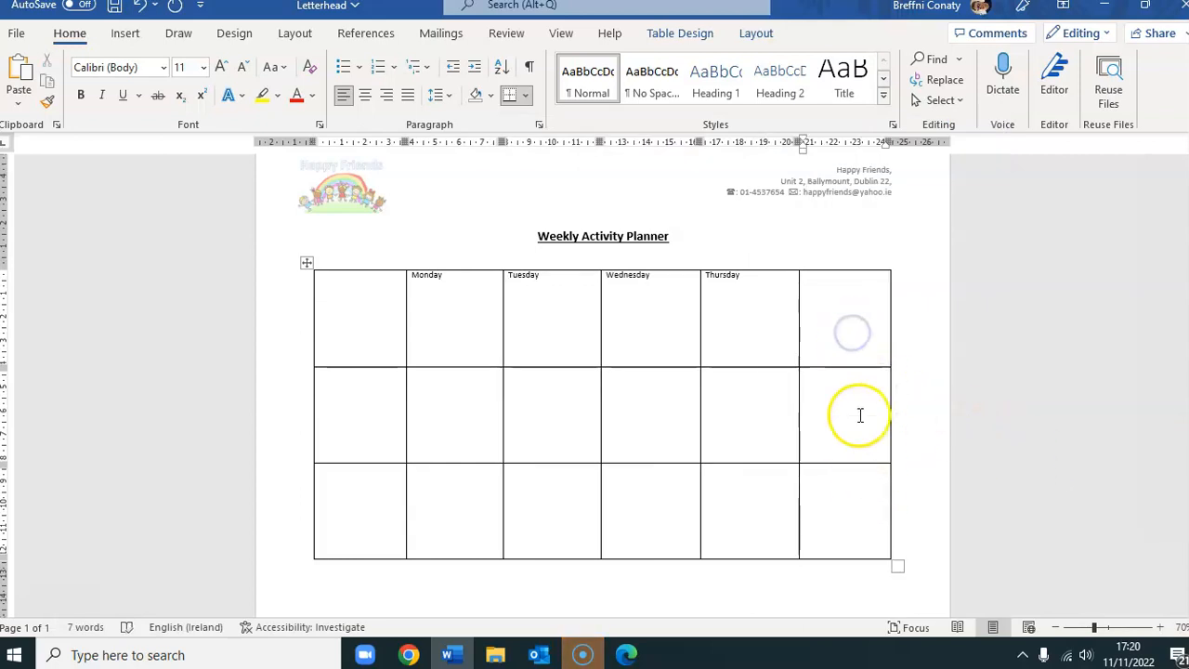
type("Frid")
key("Return")
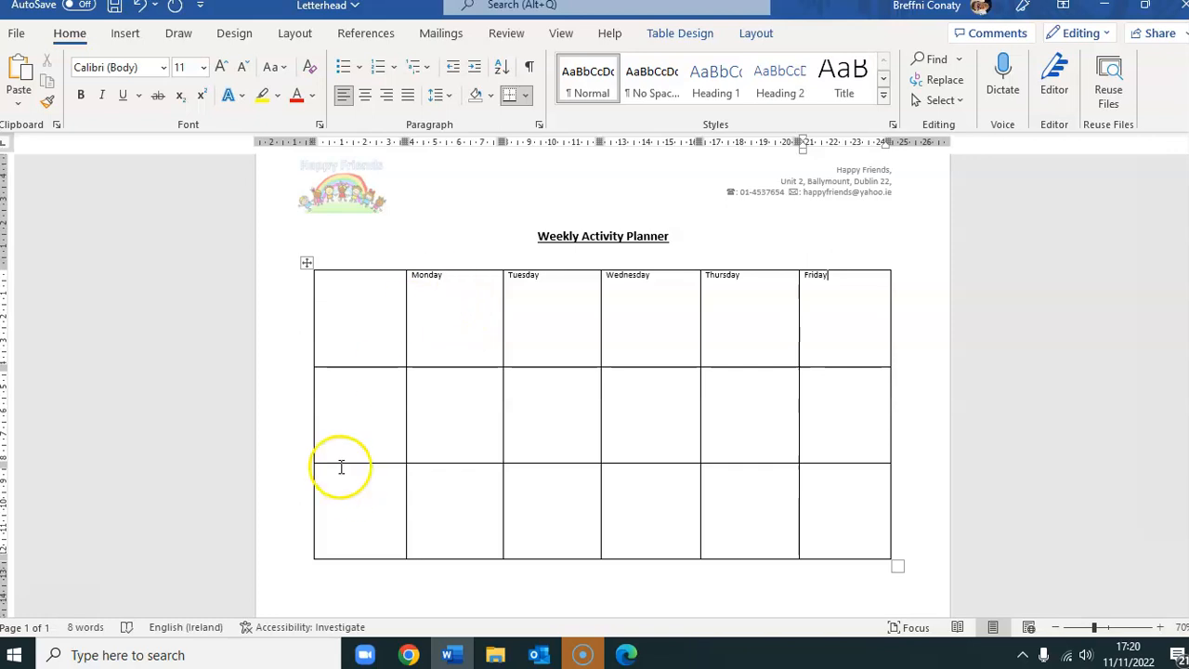
Label the second and third rows "Story Time" and "Play Time" in the table's first column.
left_click(358, 407)
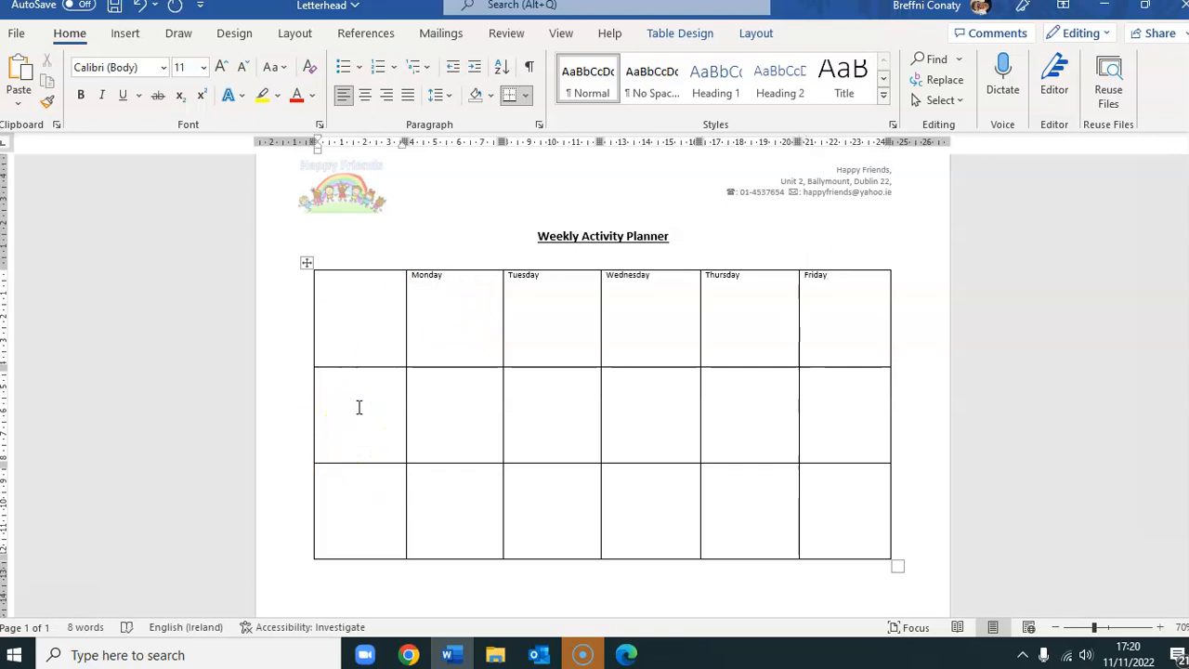
type("Rea")
key("BackSpace")
key("BackSpace")
key("BackSpace")
key("BackSpace")
type("Story Time")
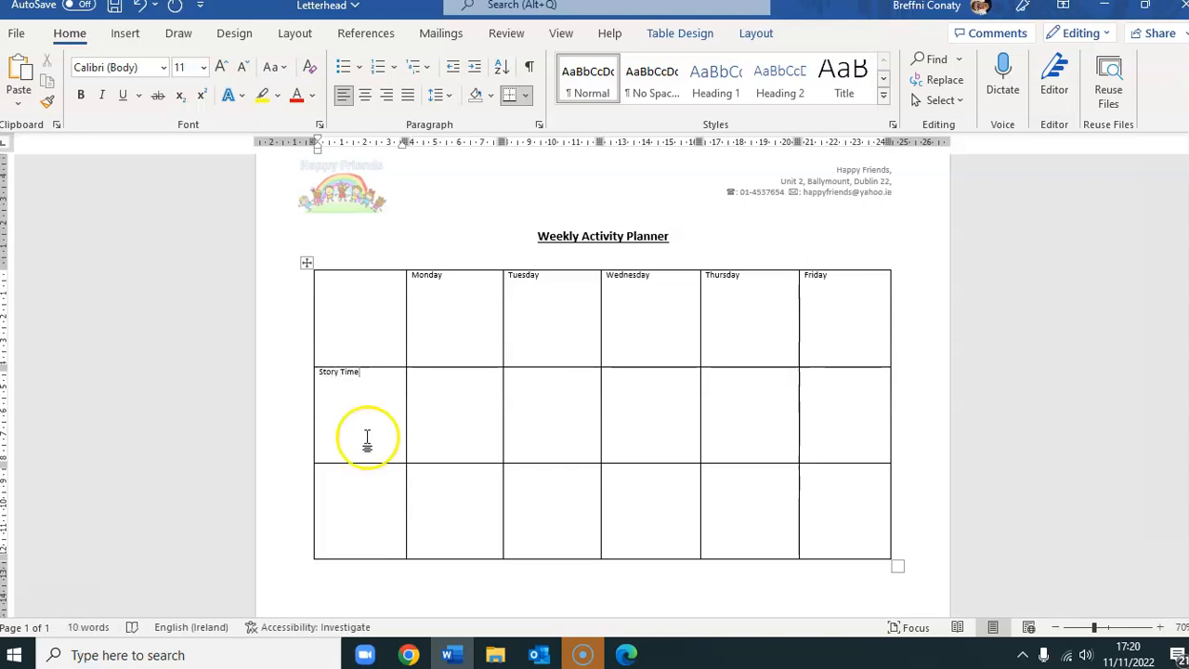
left_click(358, 474)
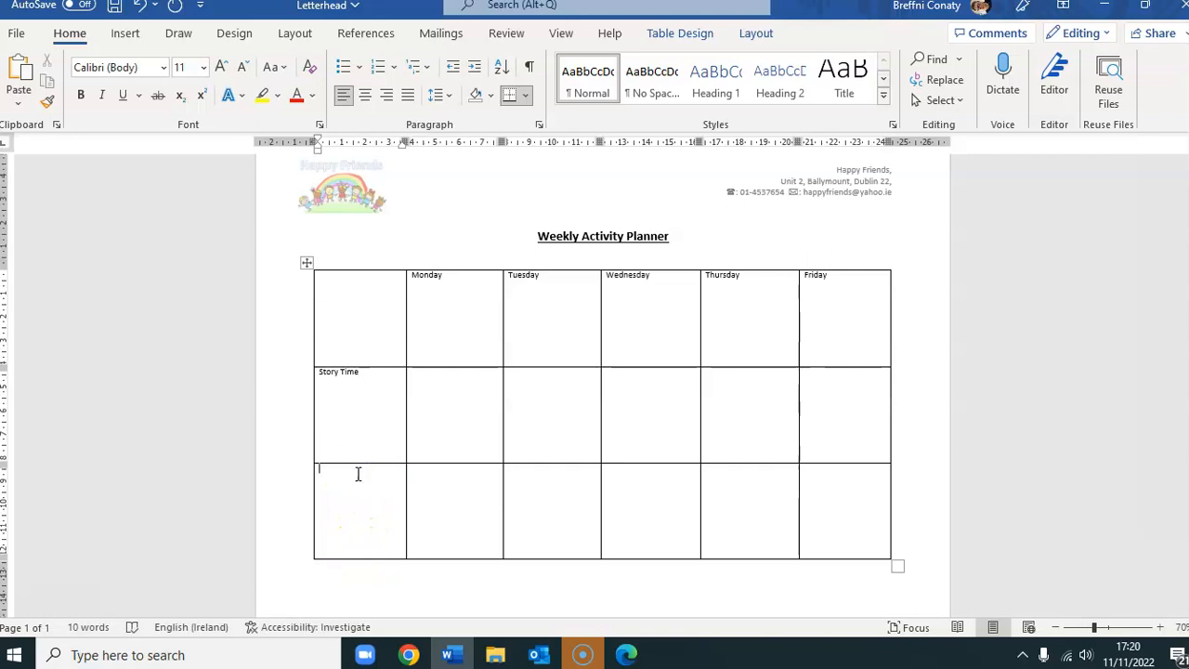
type("Play Time")
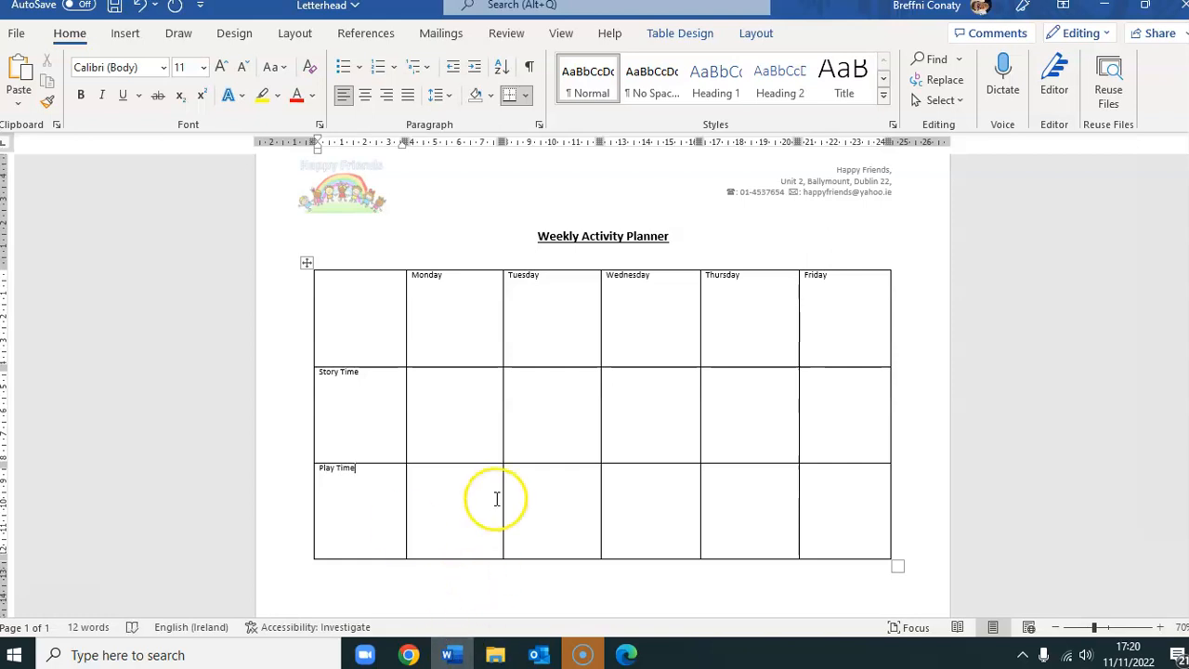
scroll(497, 499, "down", 1)
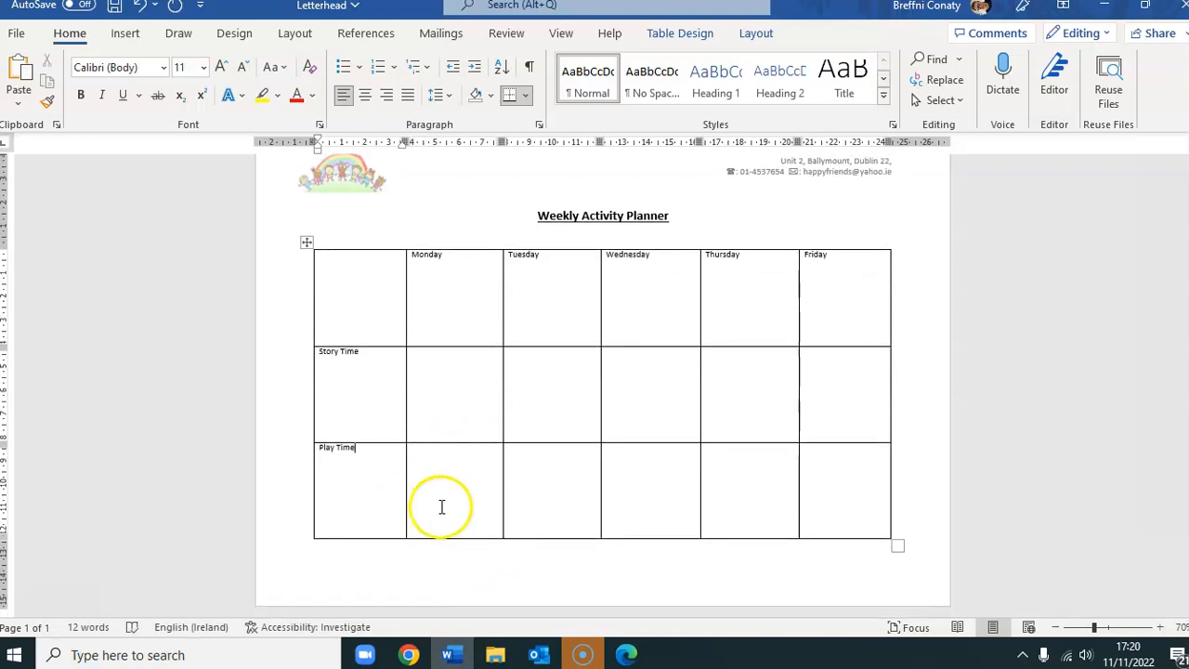
Insert a row below the Play Time row and enter "Active Time" in its first cell.
right_click(360, 496)
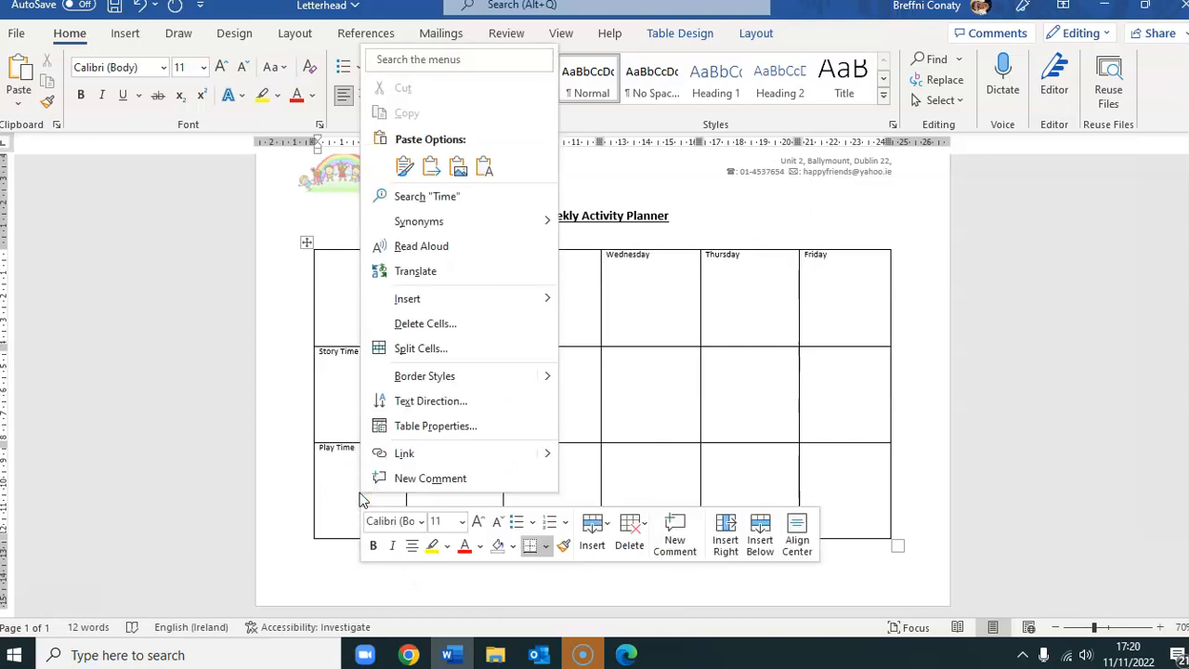
mouse_move(476, 304)
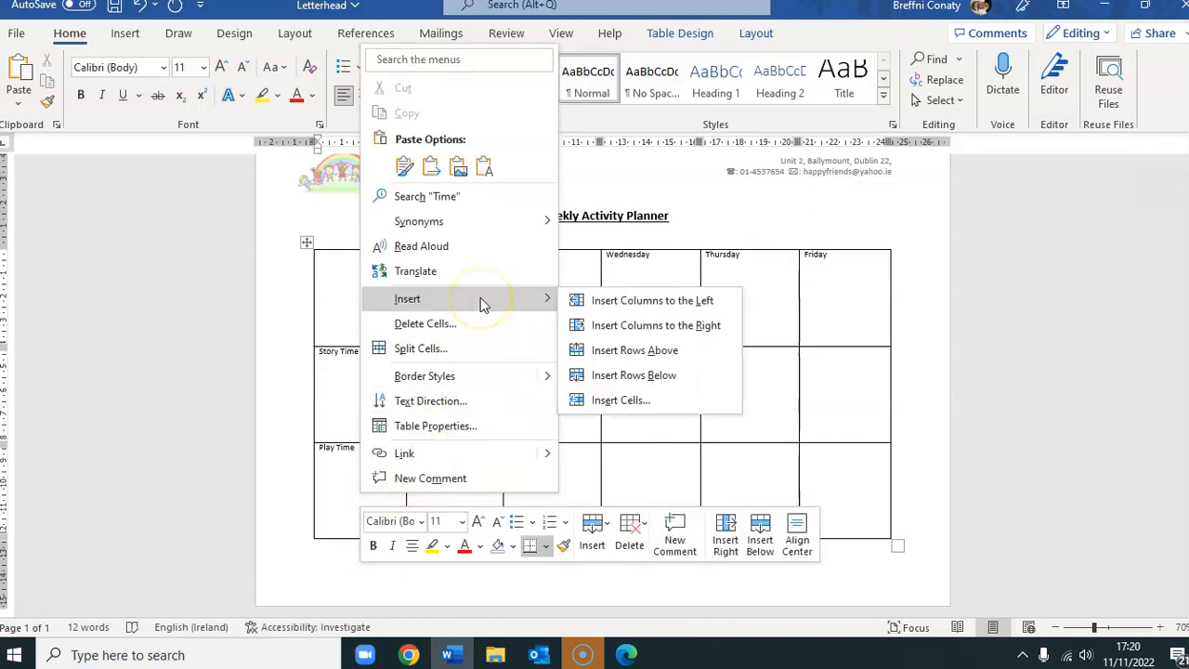
left_click(690, 375)
scroll(685, 373, "up", 3)
scroll(683, 375, "down", 3)
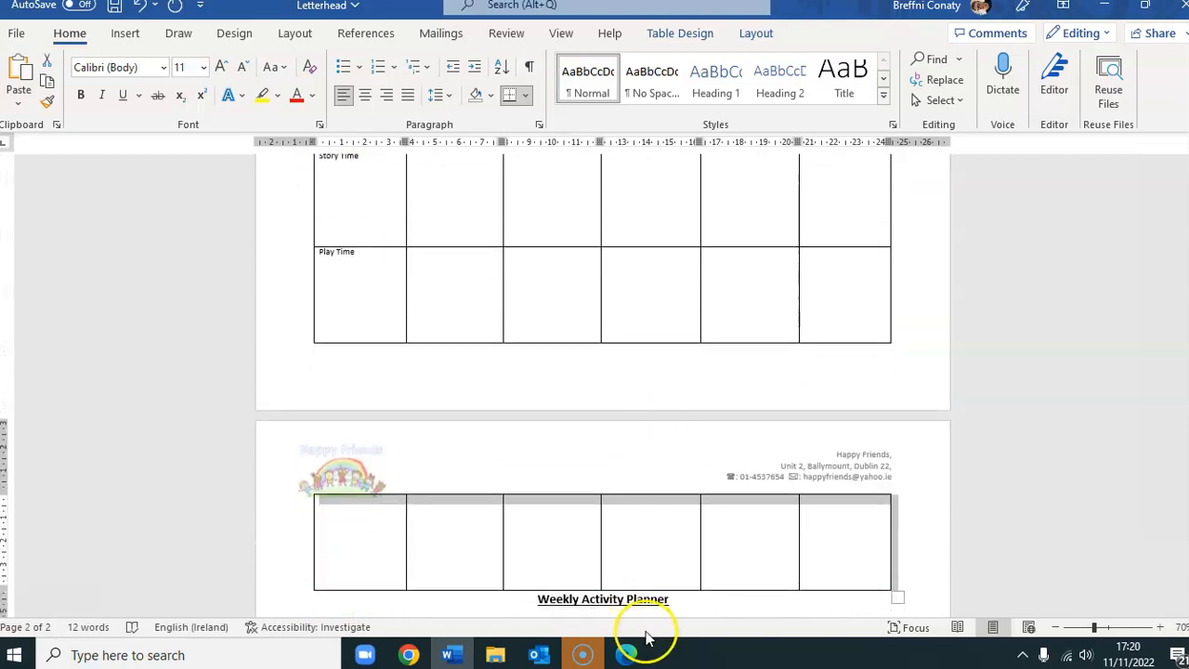
scroll(629, 566, "down", 1)
left_click(350, 480)
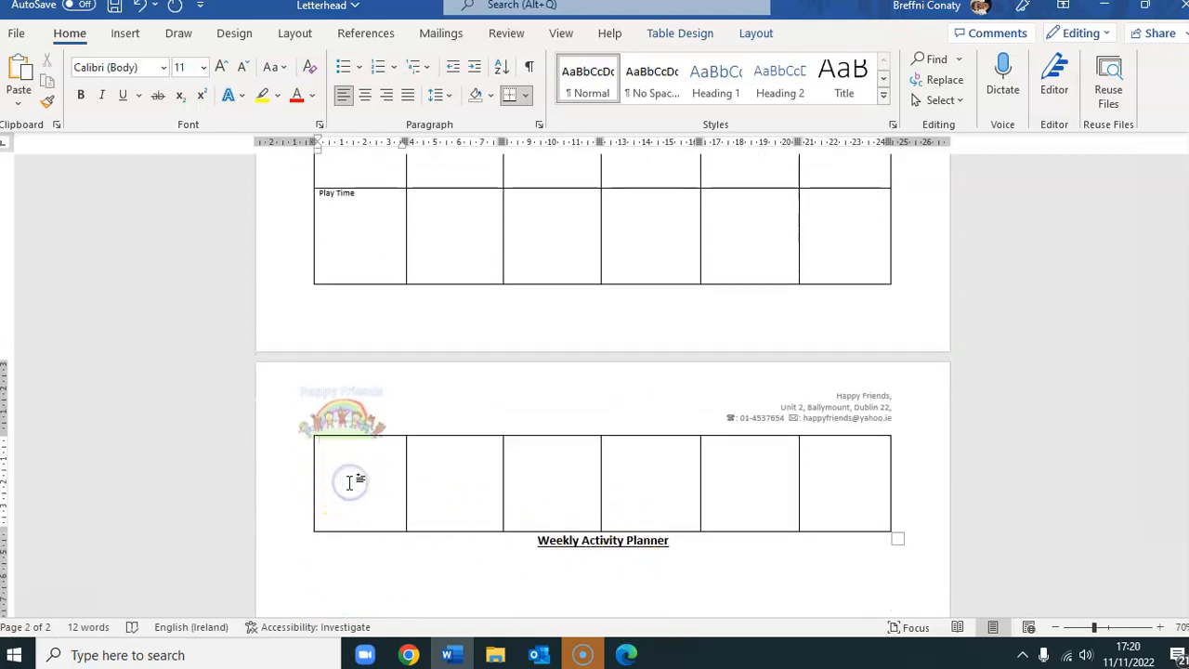
type("Active Time")
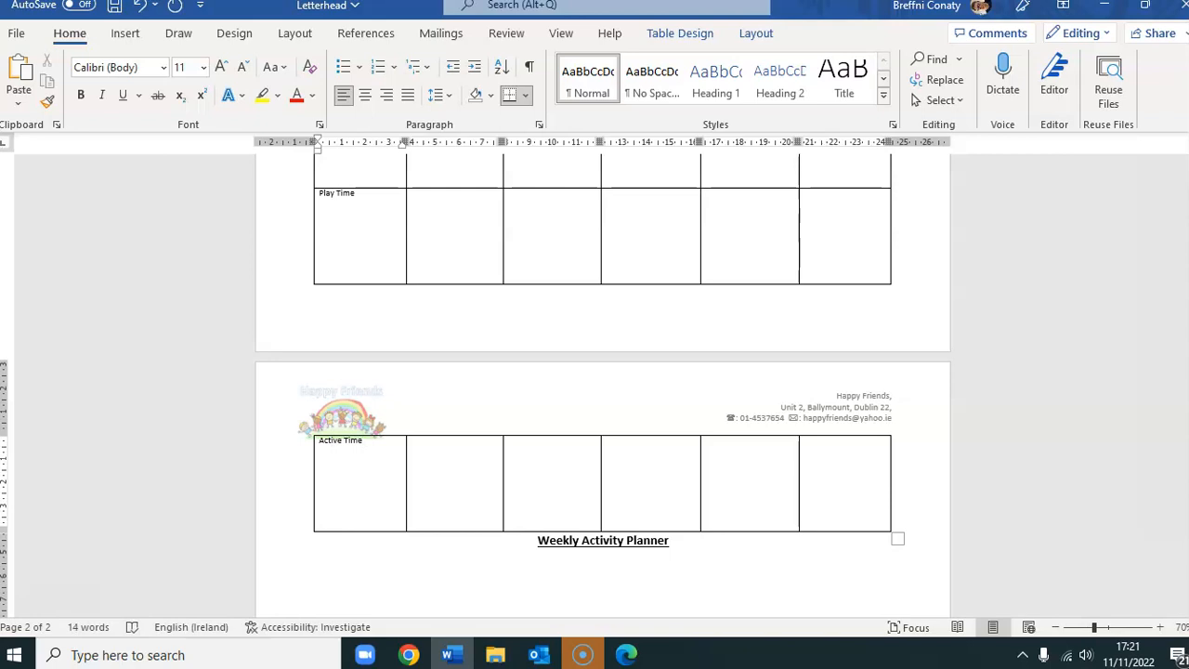
Shrink the whole table so that all four rows fit on one page beneath the heading.
scroll(447, 494, "up", 5)
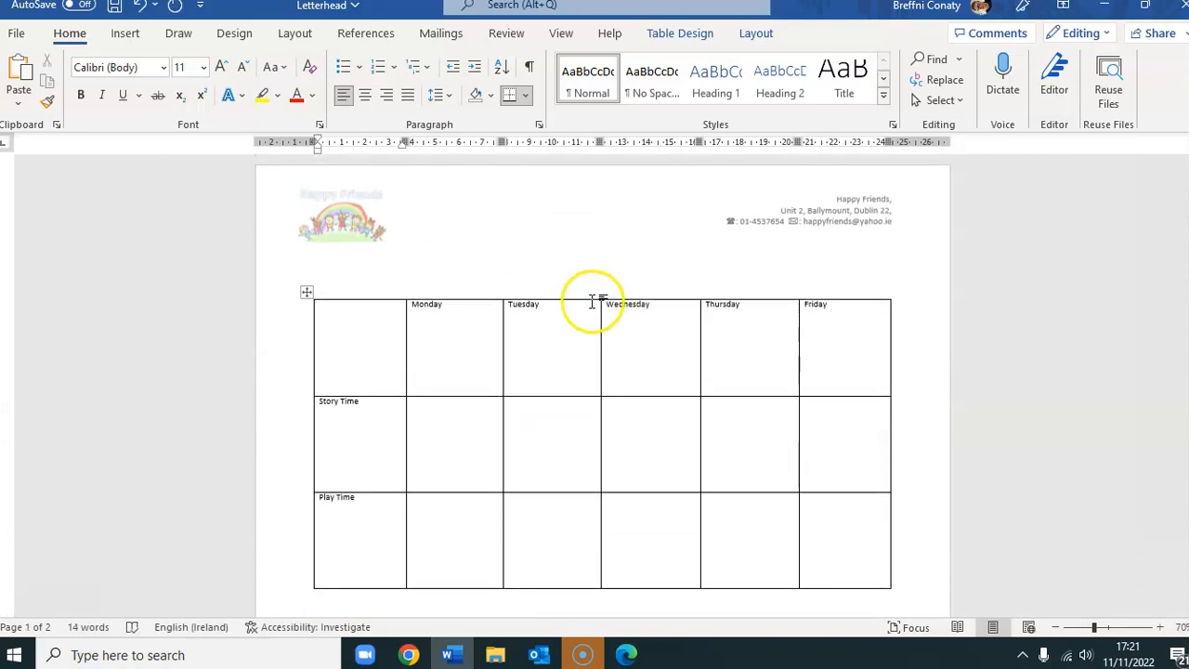
scroll(665, 283, "down", 3)
scroll(665, 284, "down", 7)
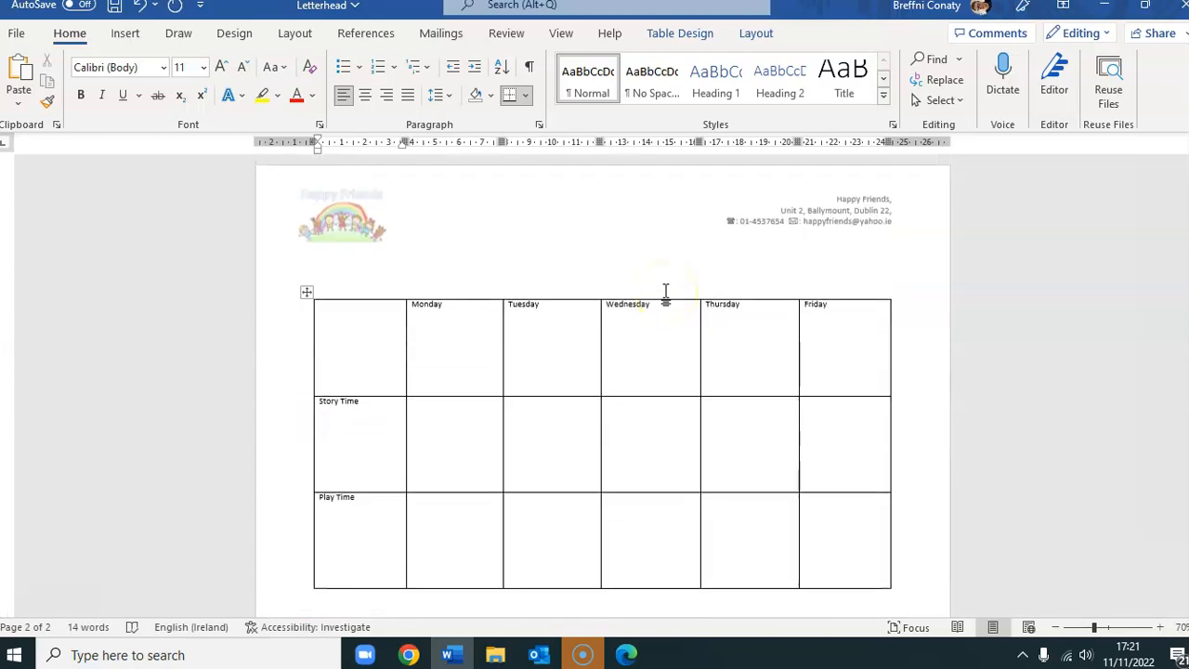
scroll(665, 290, "down", 8)
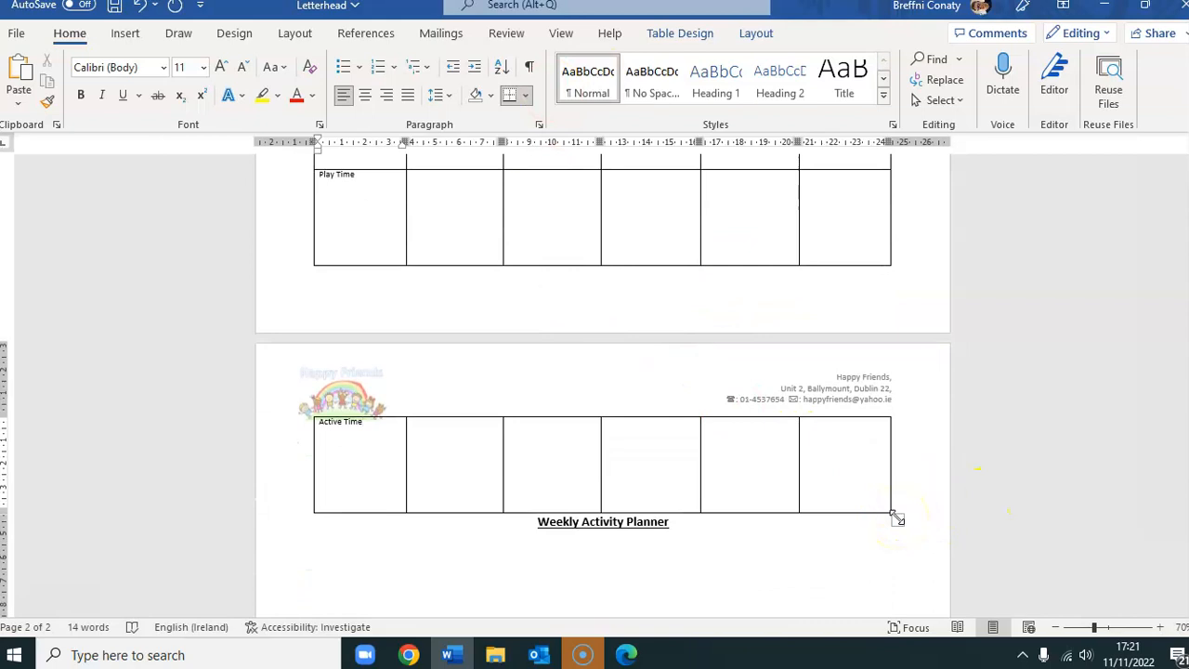
left_click_drag(897, 517, 874, 294)
left_click(672, 564)
left_click(692, 571)
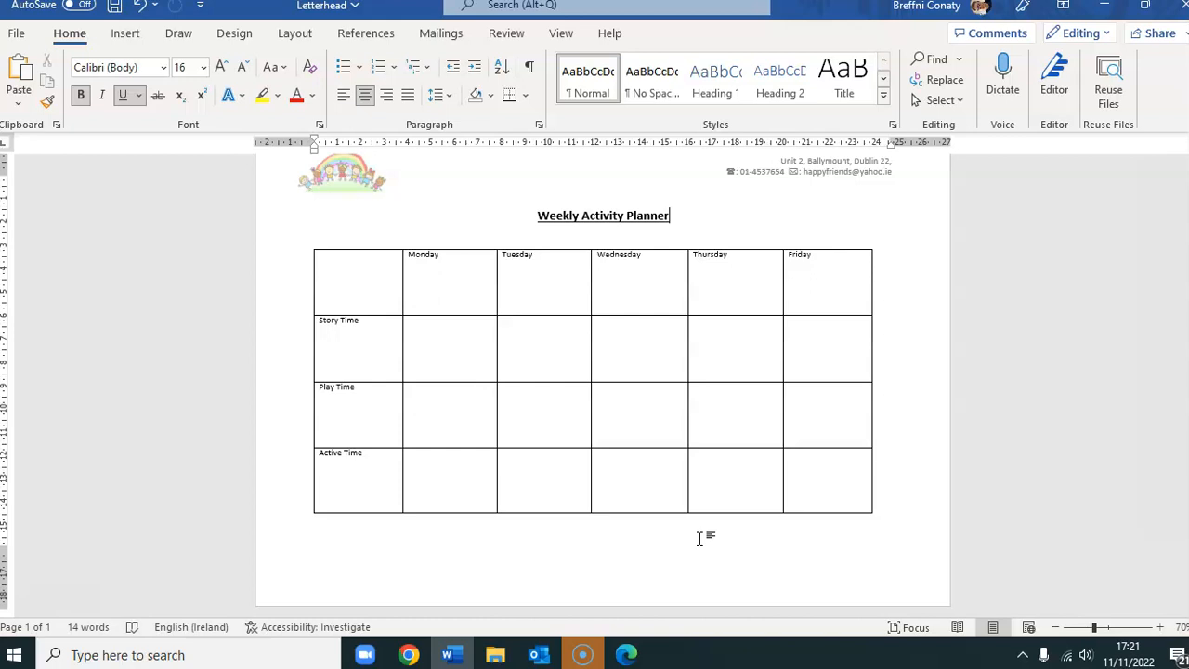
Add the line "Room1 - Red" beneath the heading and remove its bold and underline formatting.
left_click(665, 517)
key("Return")
type("Room1 - Red")
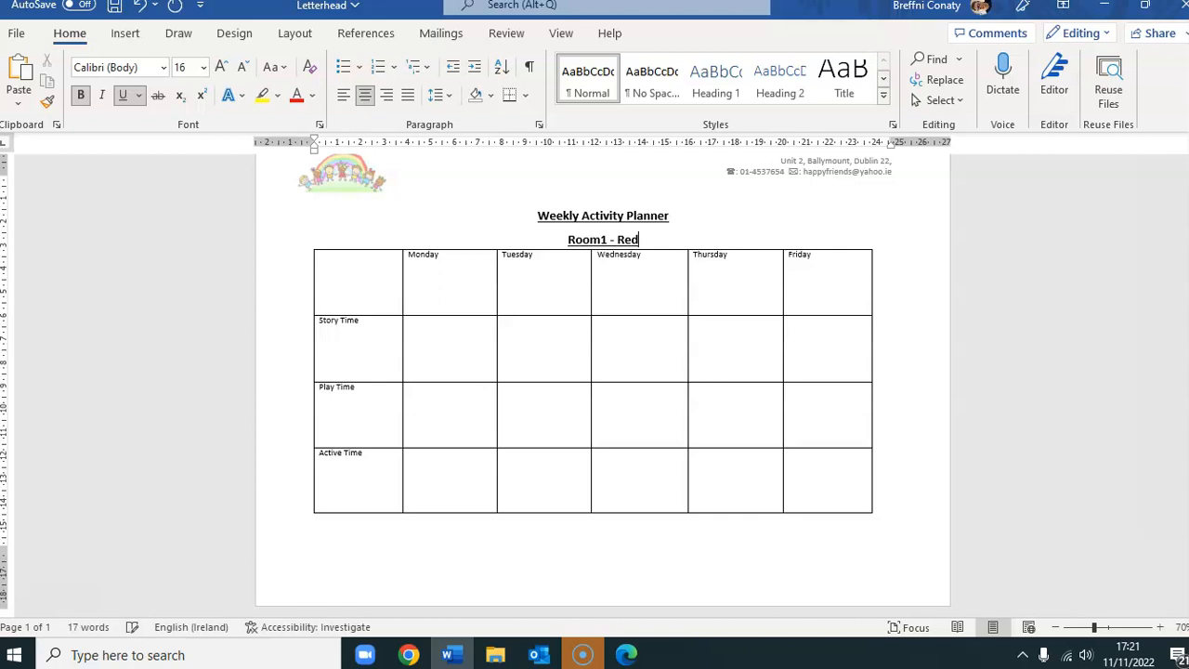
left_click_drag(653, 240, 565, 240)
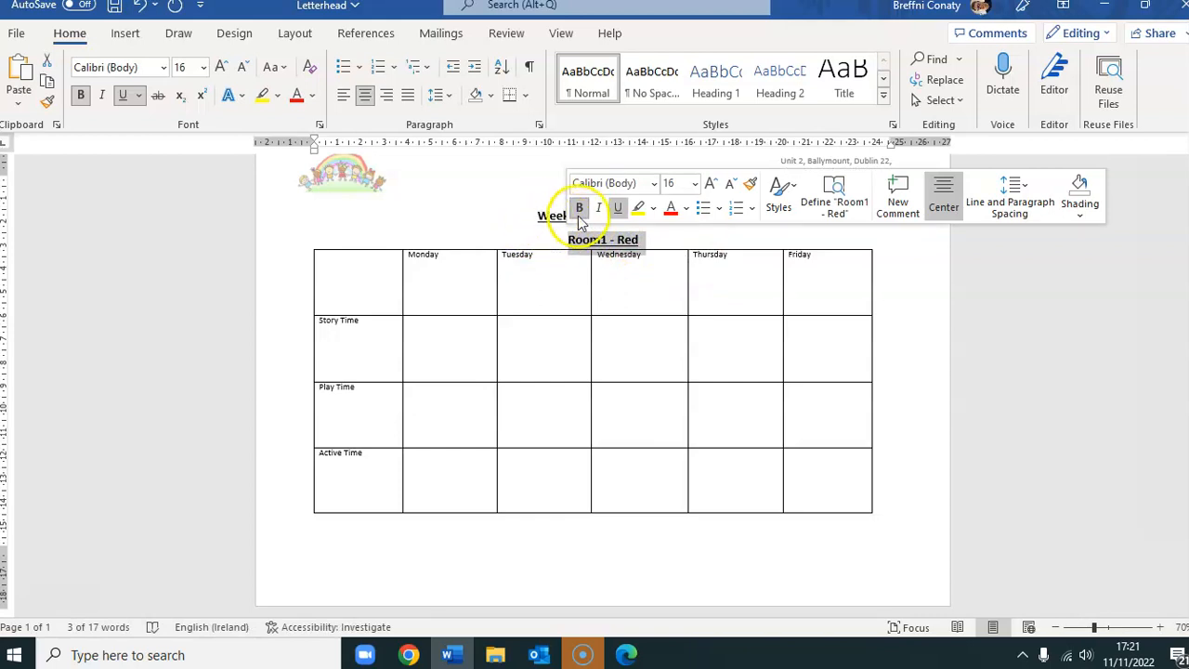
left_click(579, 208)
left_click(618, 209)
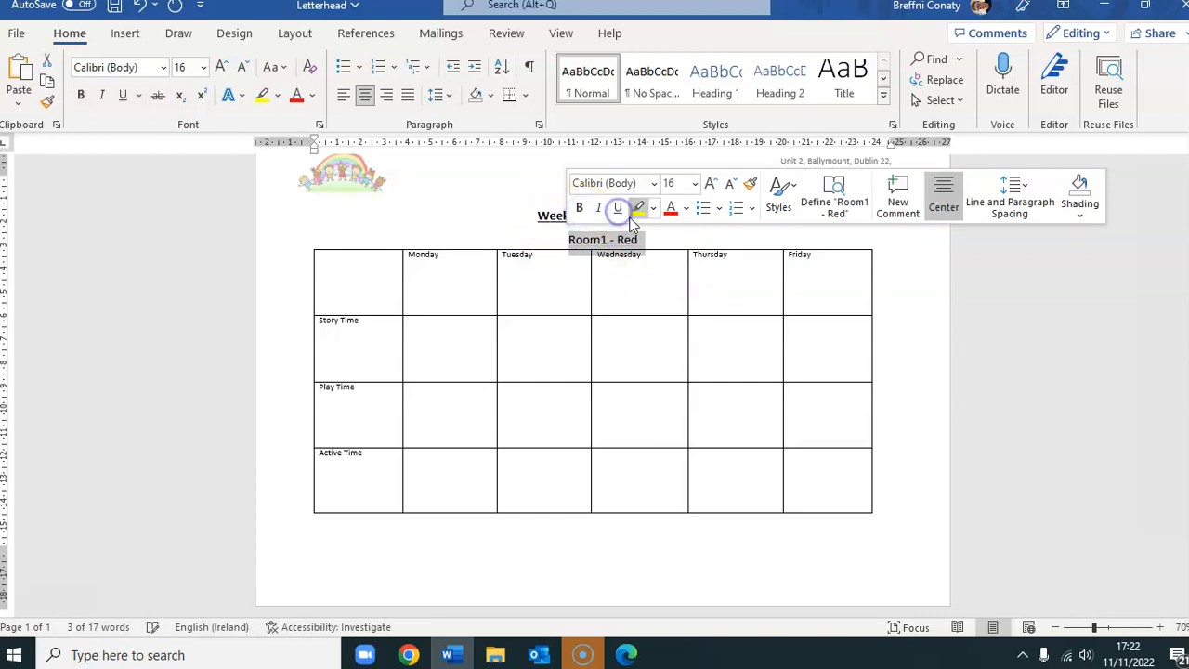
left_click(661, 244)
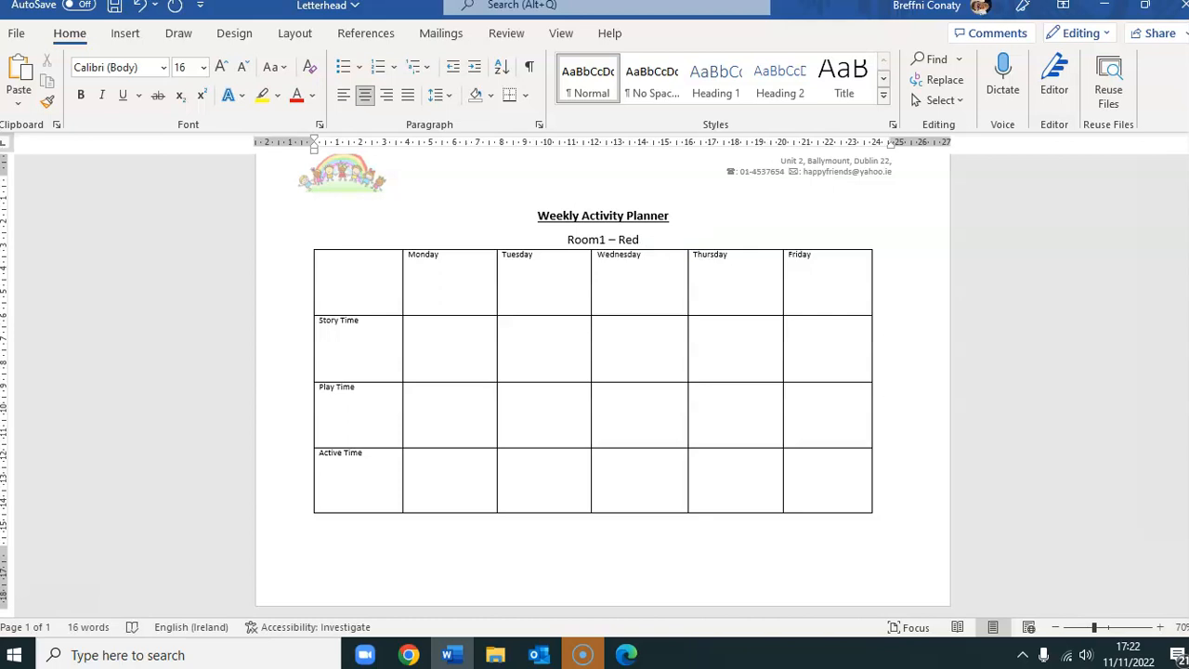
Move the table slightly down to leave a gap below the room line.
left_click(320, 248)
left_click(690, 233)
left_click_drag(307, 245, 307, 270)
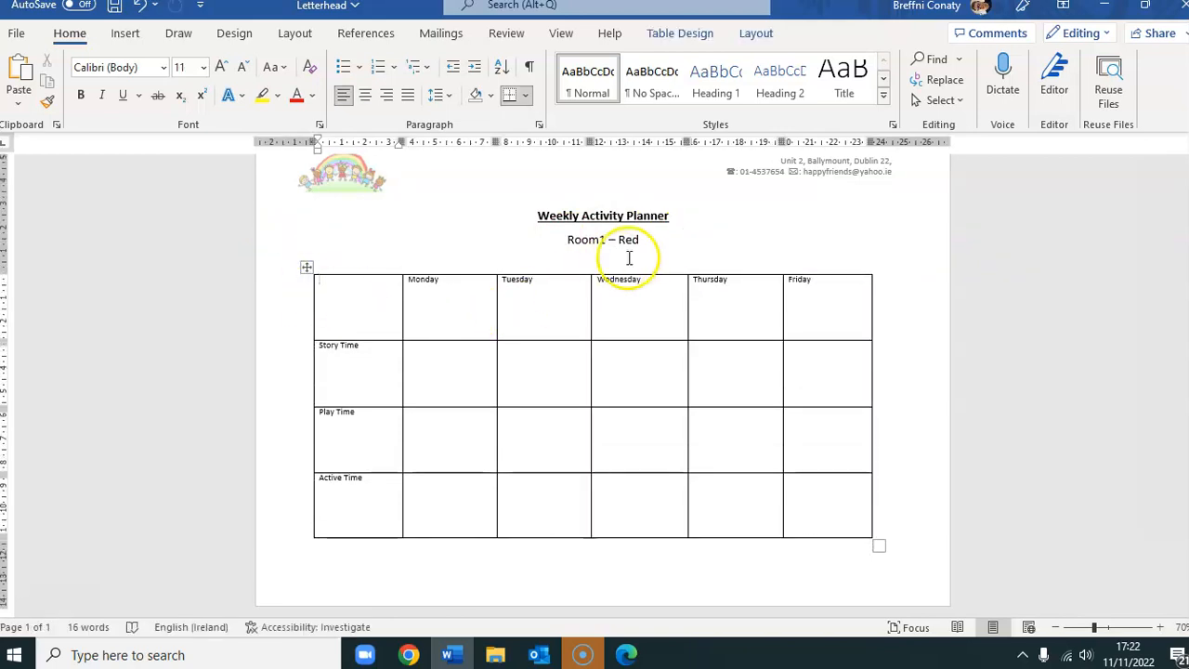
Add "Room 2= Green" after the Room1 entry on the same line, with tab spacing before and after it.
left_click(655, 243)
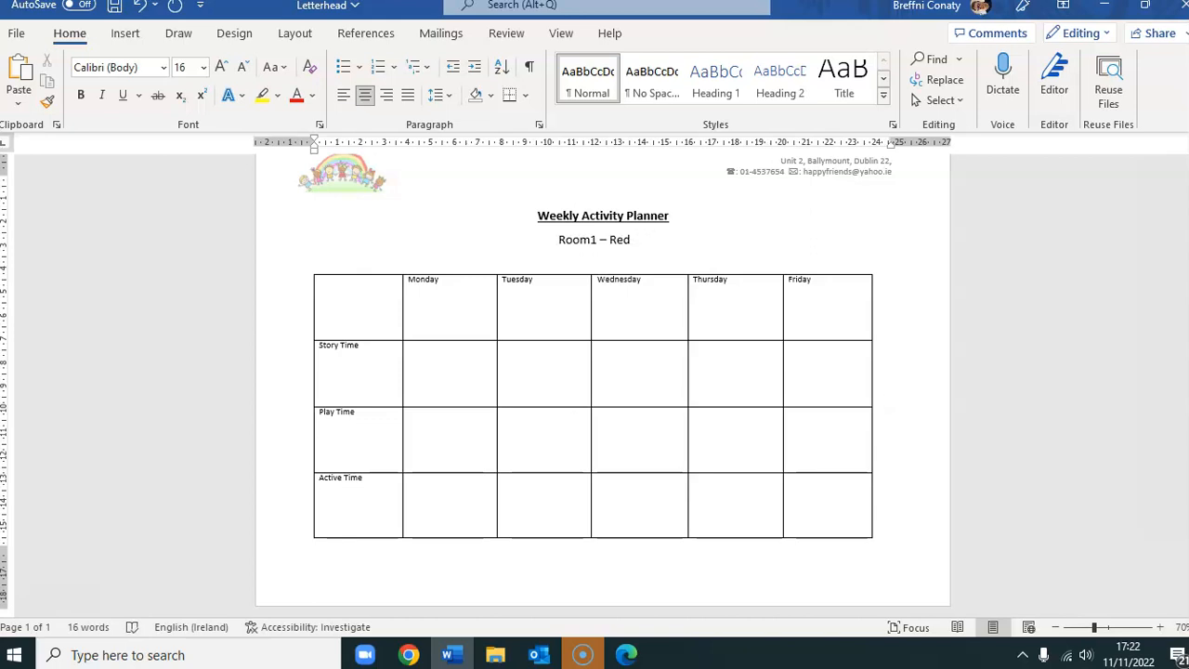
type("Room 2")
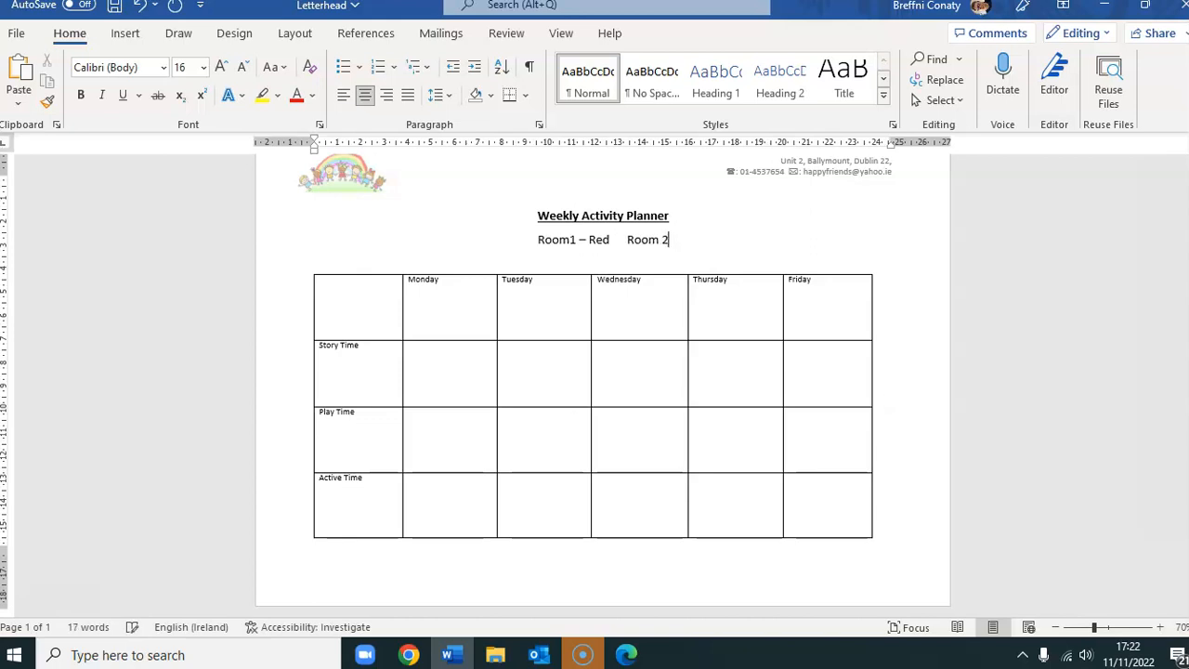
type("=")
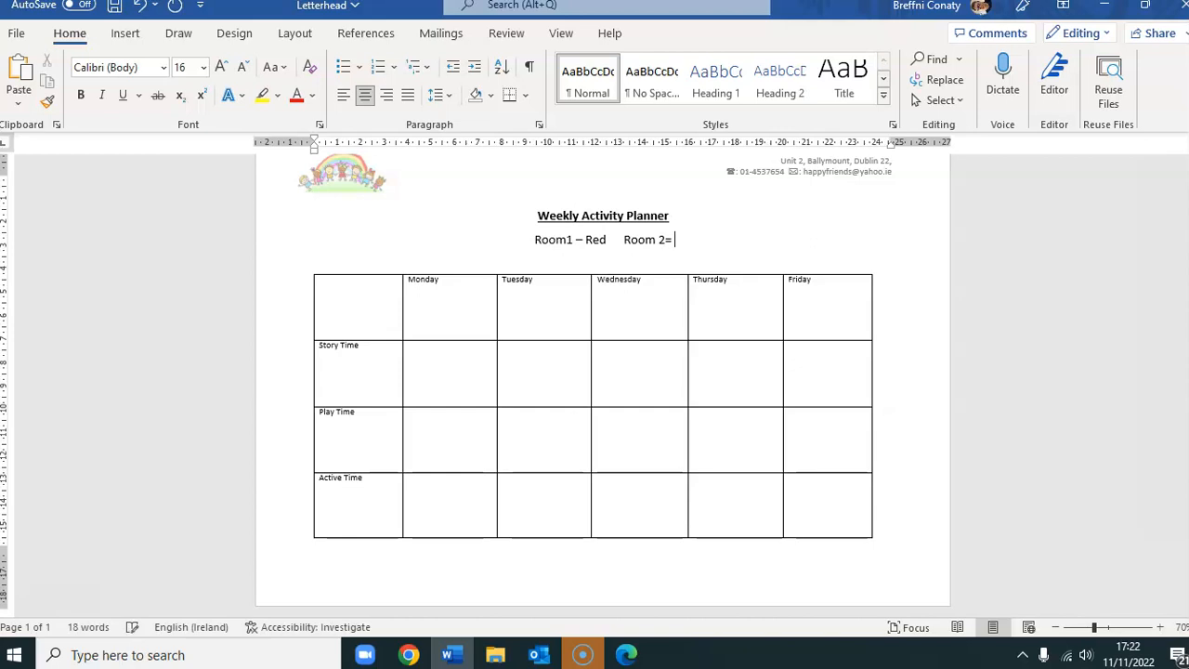
type("Green")
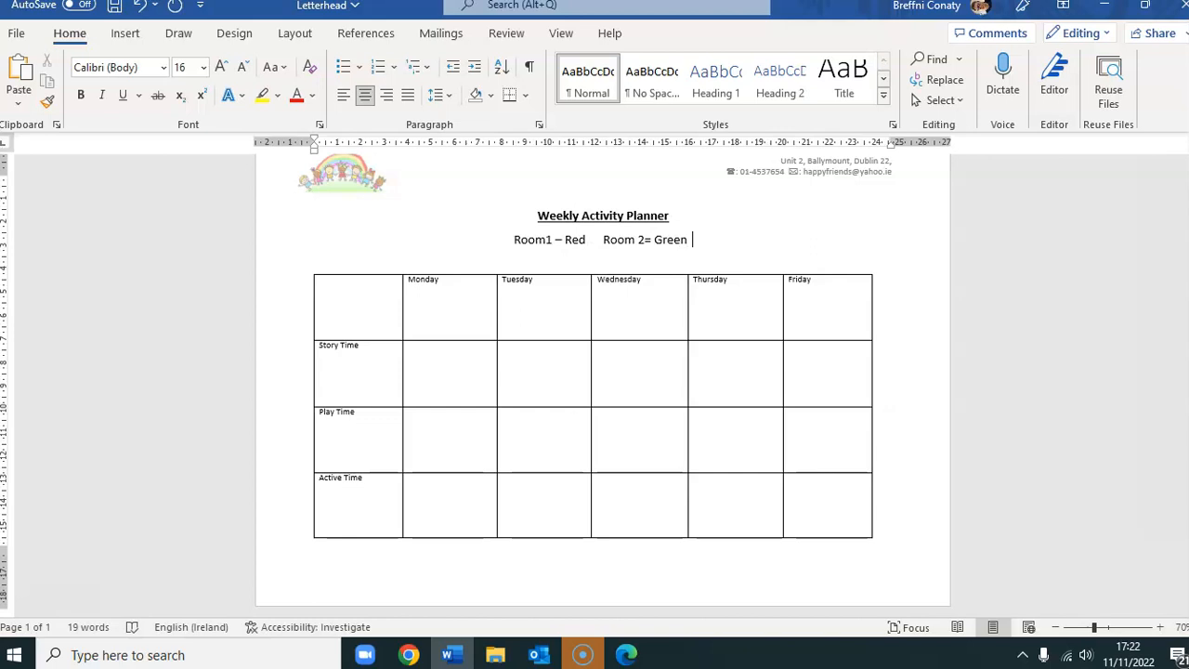
key("Tab")
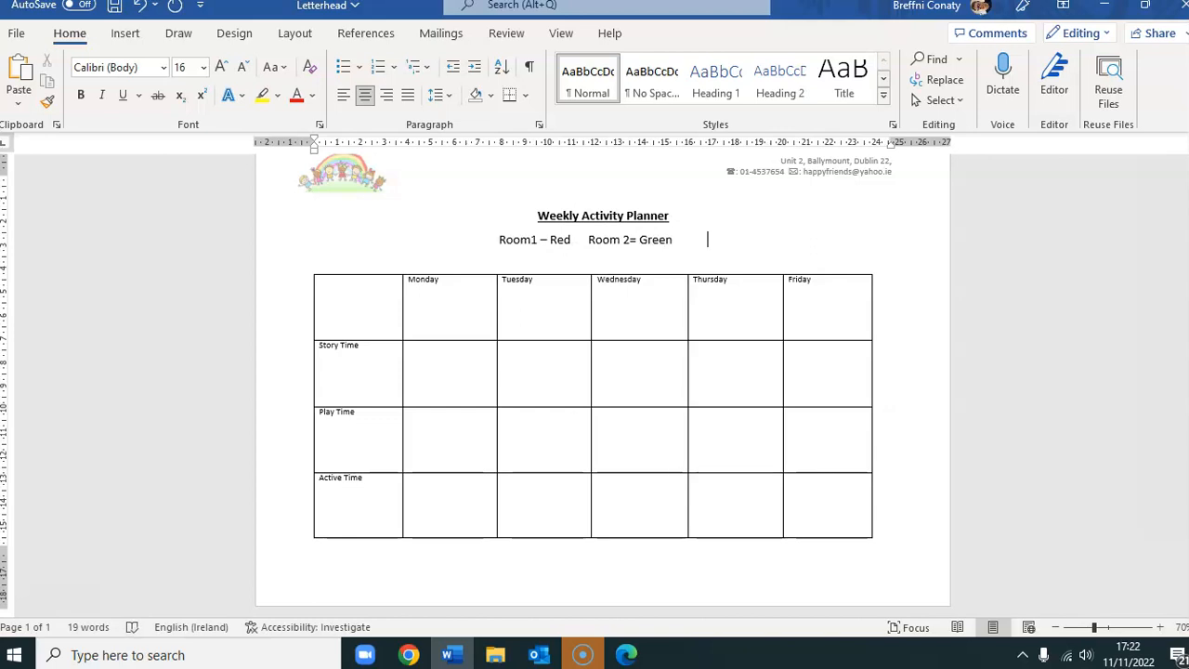
left_click(586, 239)
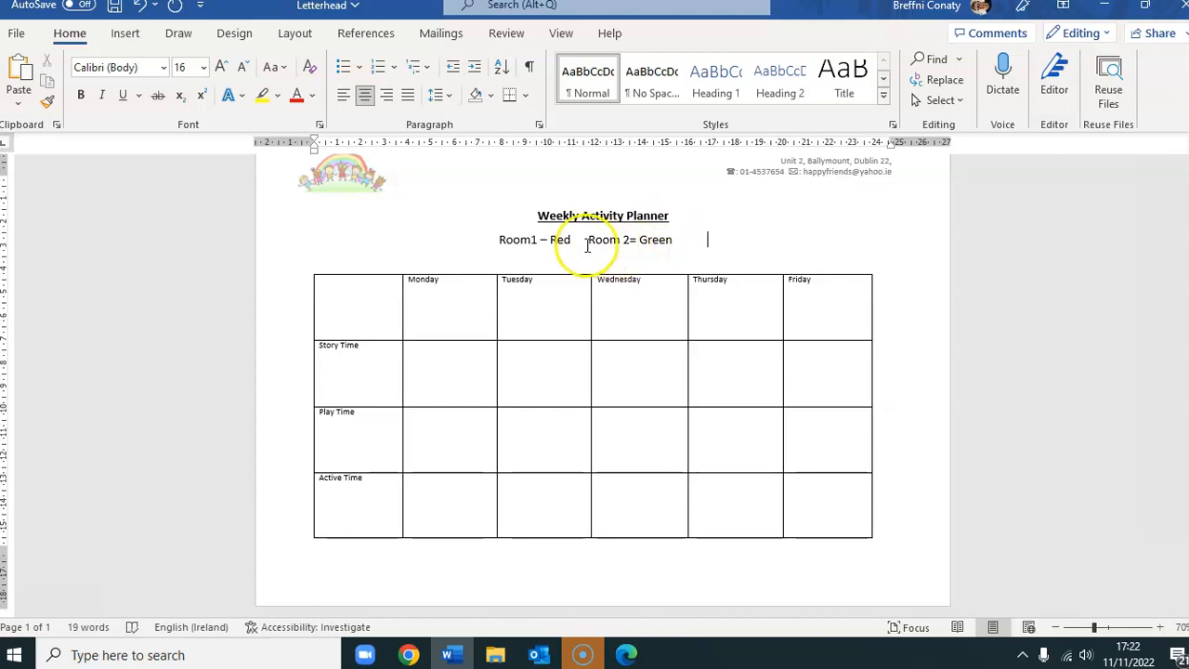
key("Tab")
Add "Room 3= Blue" at the end of the room line and replace the dash after Room1 with an equals sign.
left_click(733, 242)
type("R")
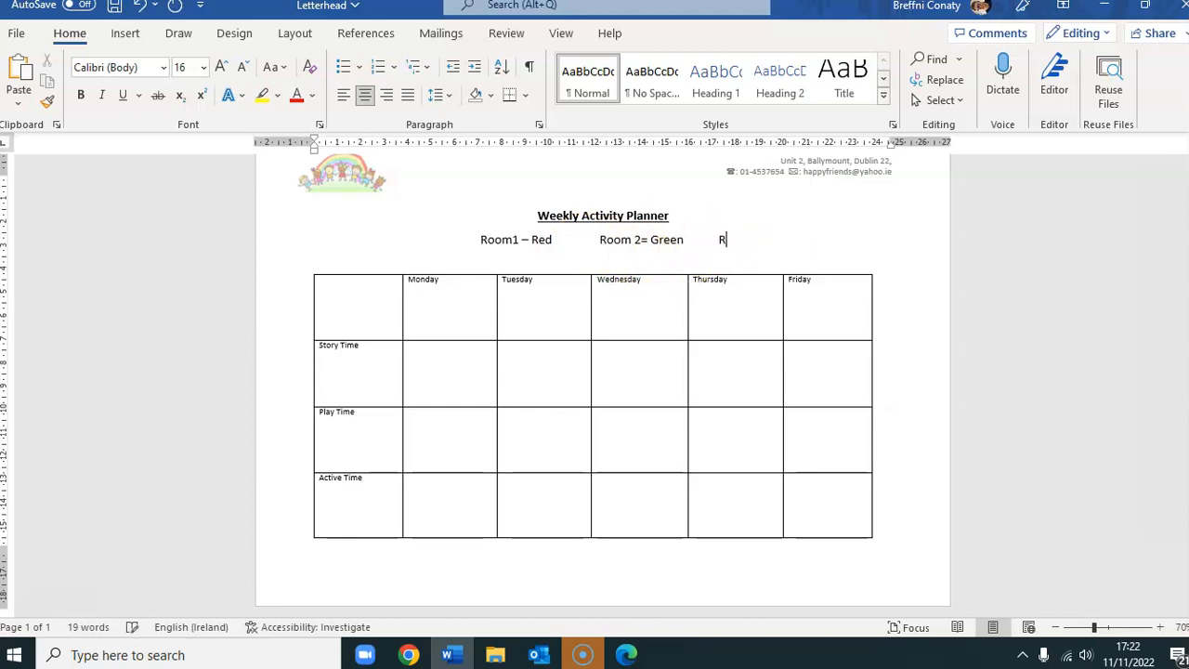
type("oom 3= Blue")
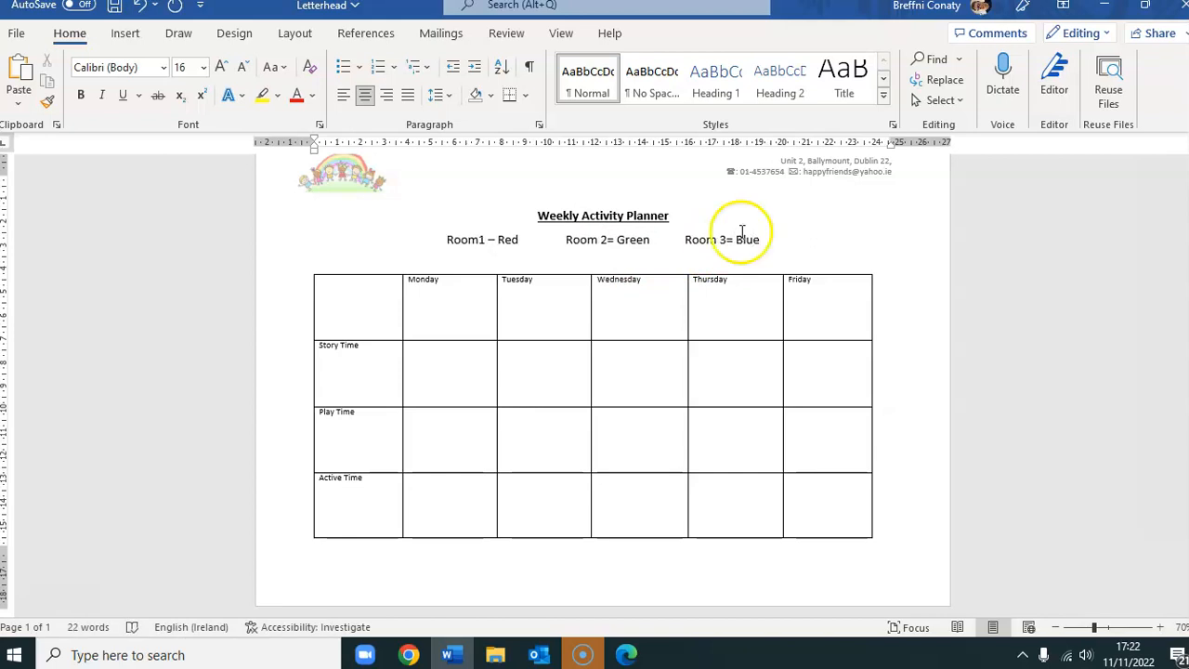
left_click(493, 240)
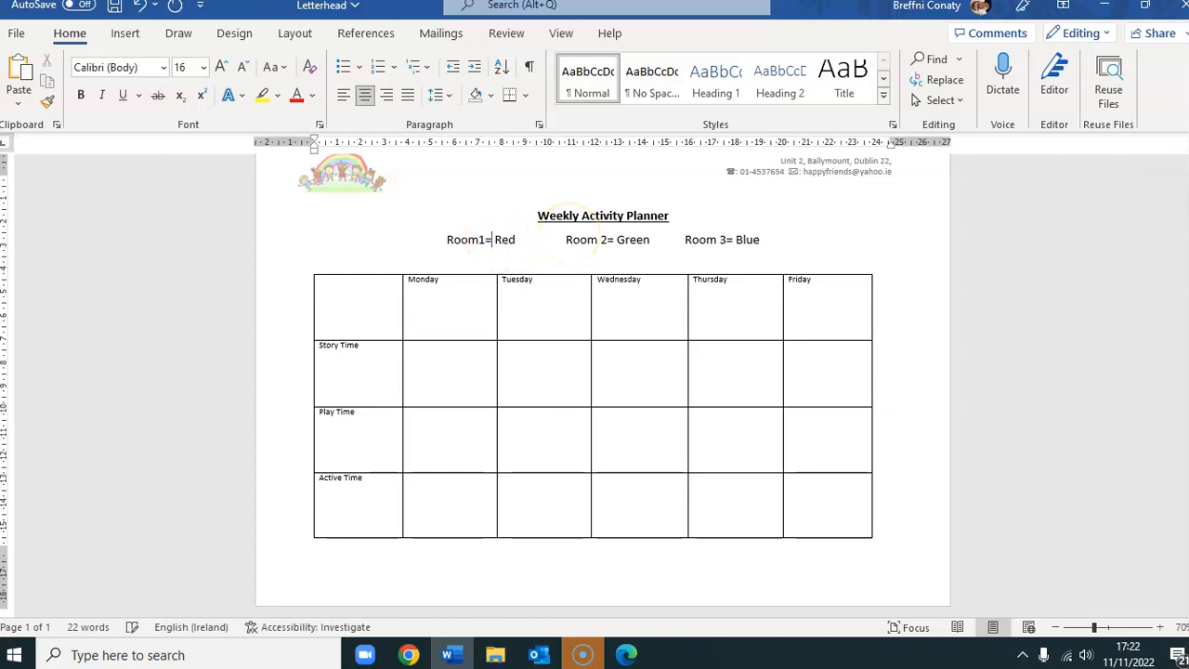
Centre the room line and narrow the gap between the Room1 and Room 2 entries.
left_click_drag(772, 240, 453, 240)
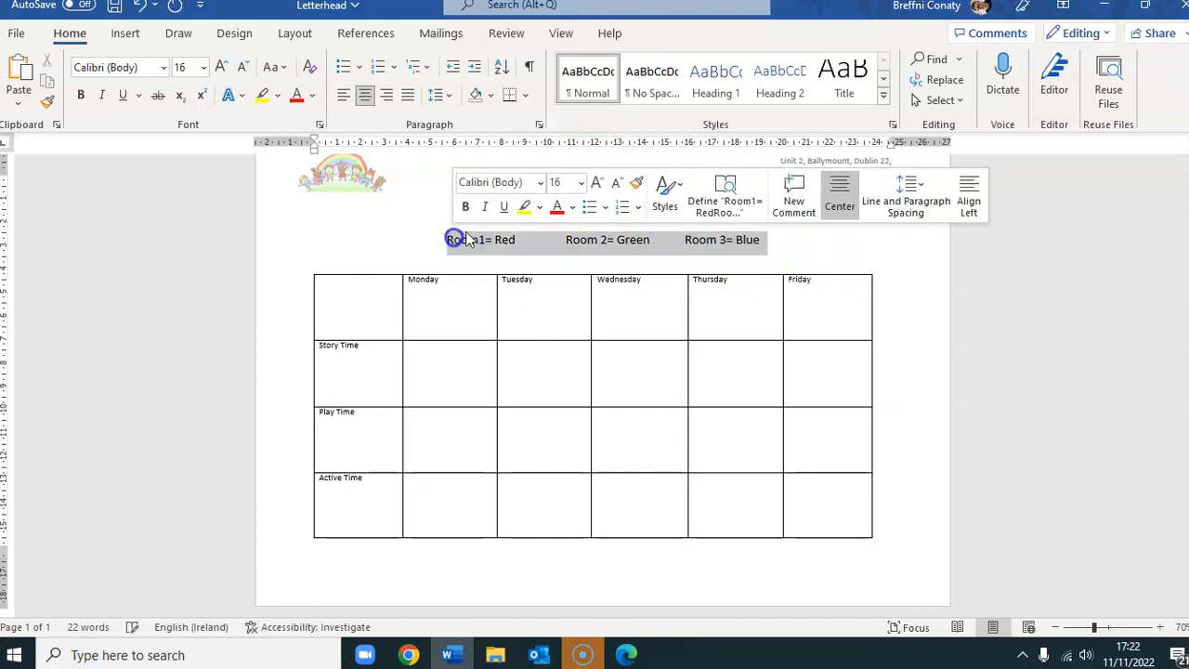
left_click(367, 96)
left_click(366, 96)
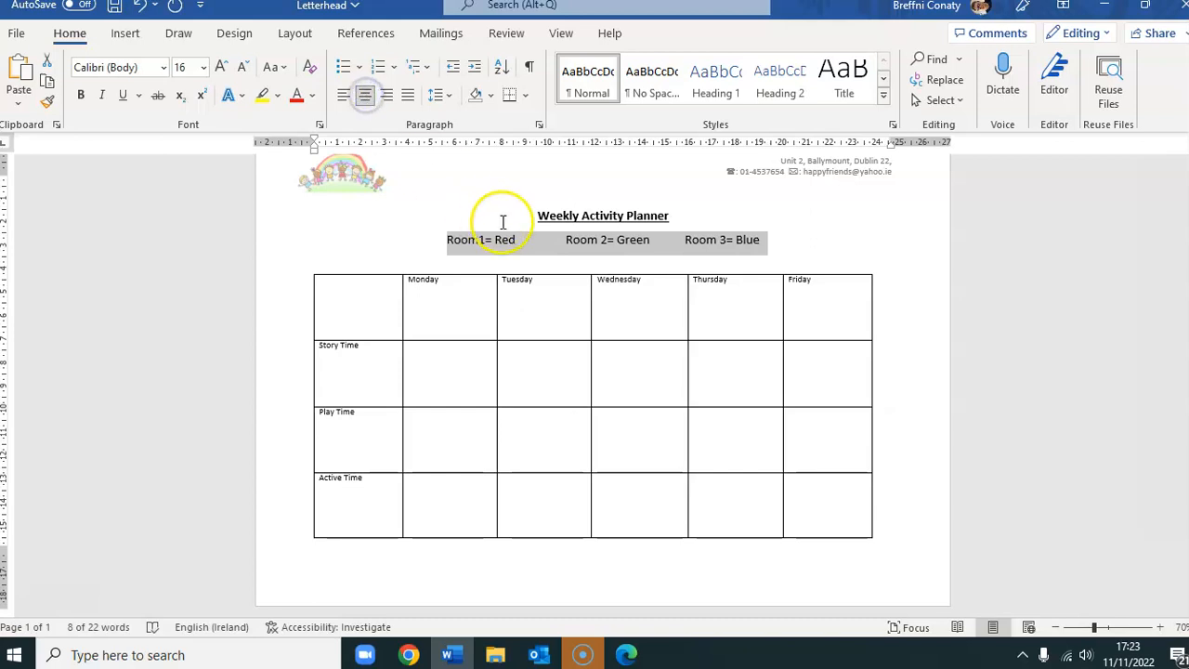
left_click(558, 239)
key("BackSpace")
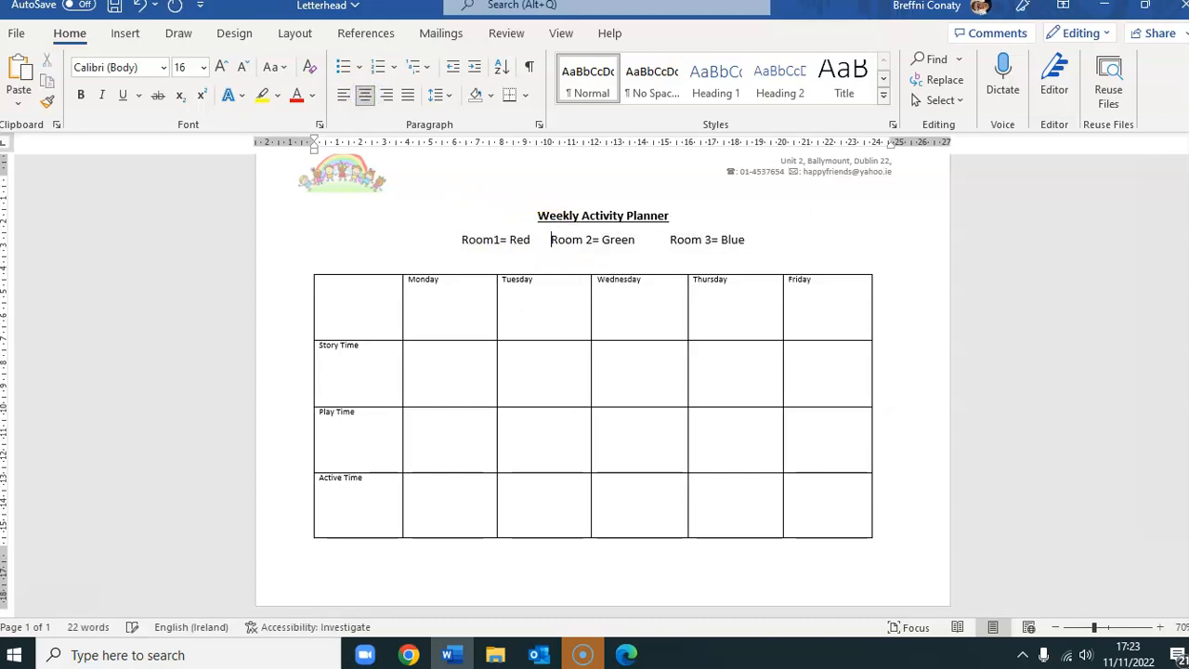
key("BackSpace")
key("Tab")
left_click(855, 254)
Colour the Room1 text red, the Room 2 text green and the Room 3 text blue.
mouse_move(497, 270)
left_click_drag(461, 240, 534, 238)
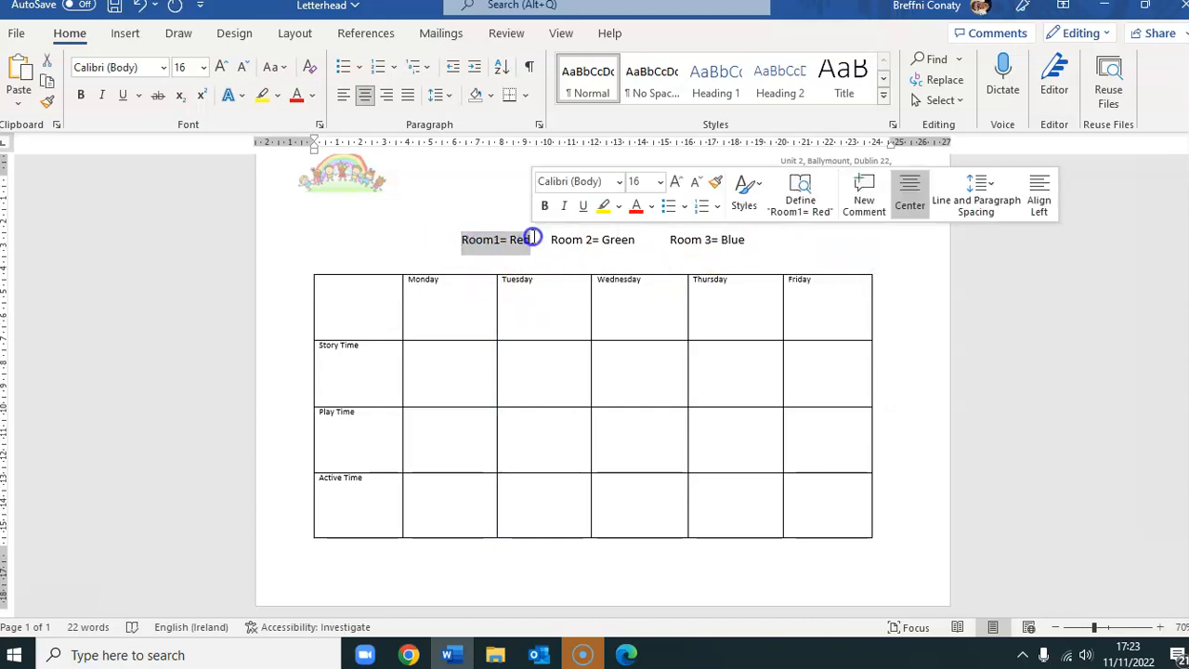
left_click(633, 210)
left_click_drag(639, 244, 579, 250)
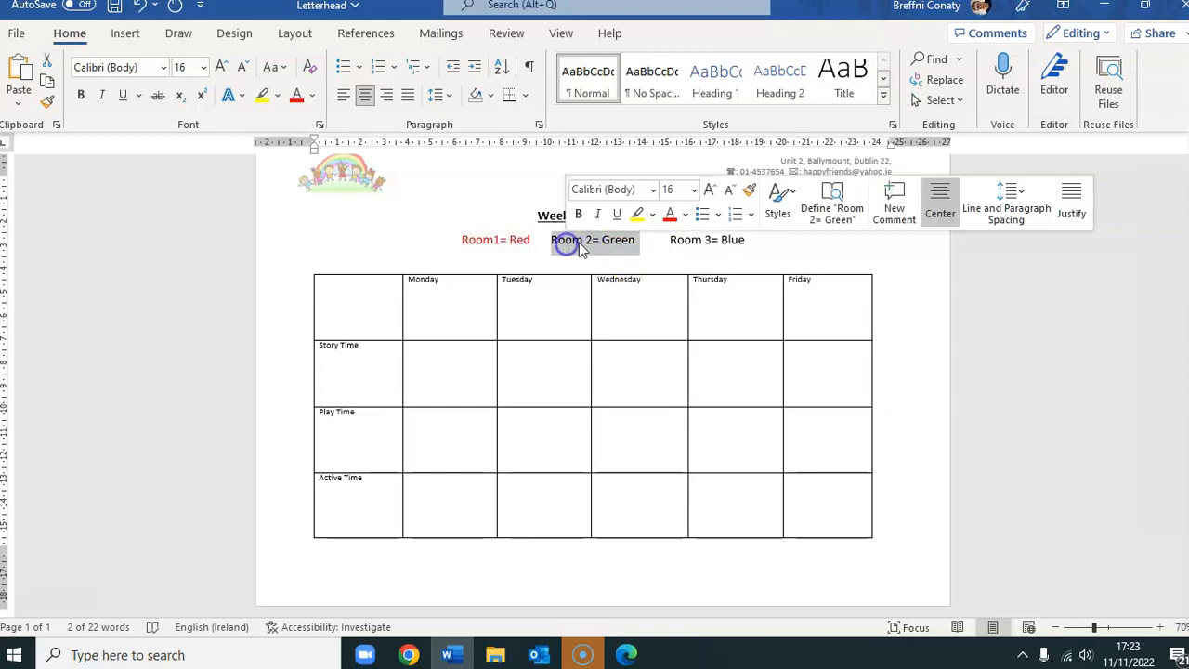
left_click(313, 95)
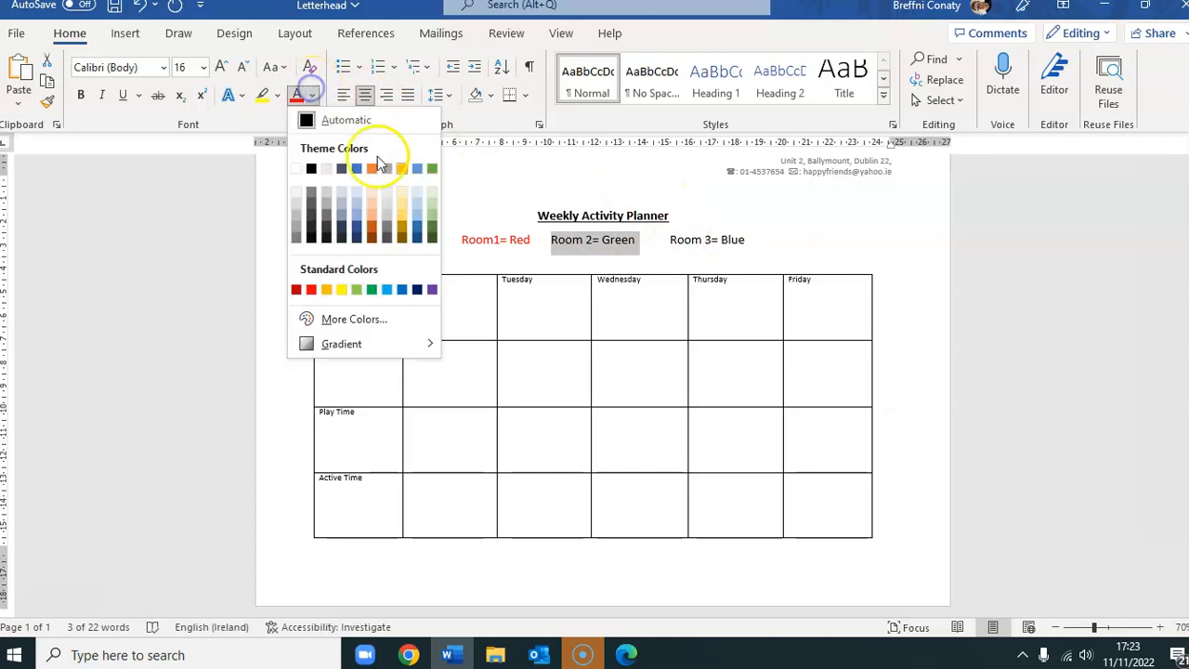
left_click(433, 168)
left_click_drag(747, 242, 671, 240)
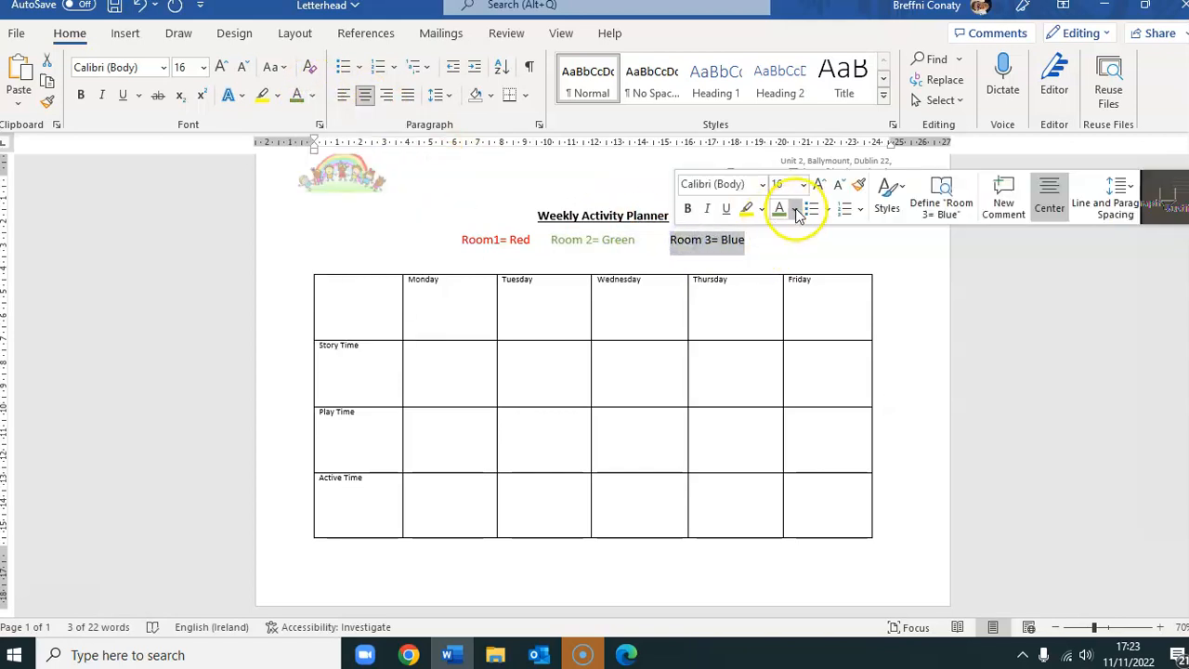
left_click(796, 211)
left_click(899, 282)
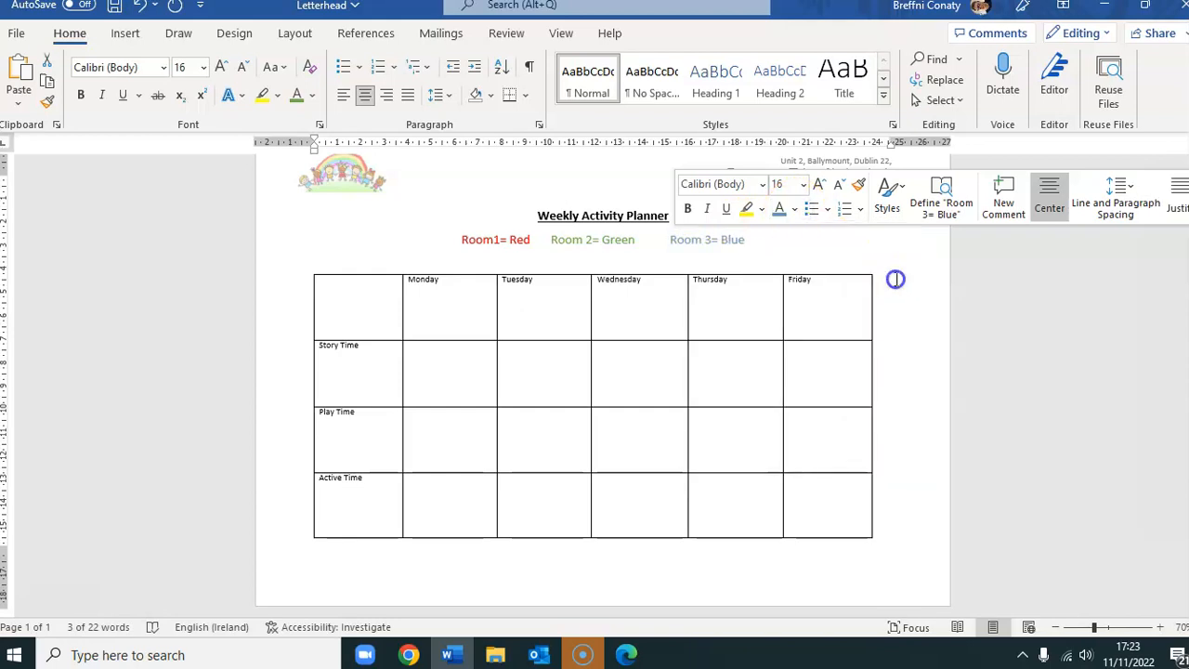
left_click(845, 251)
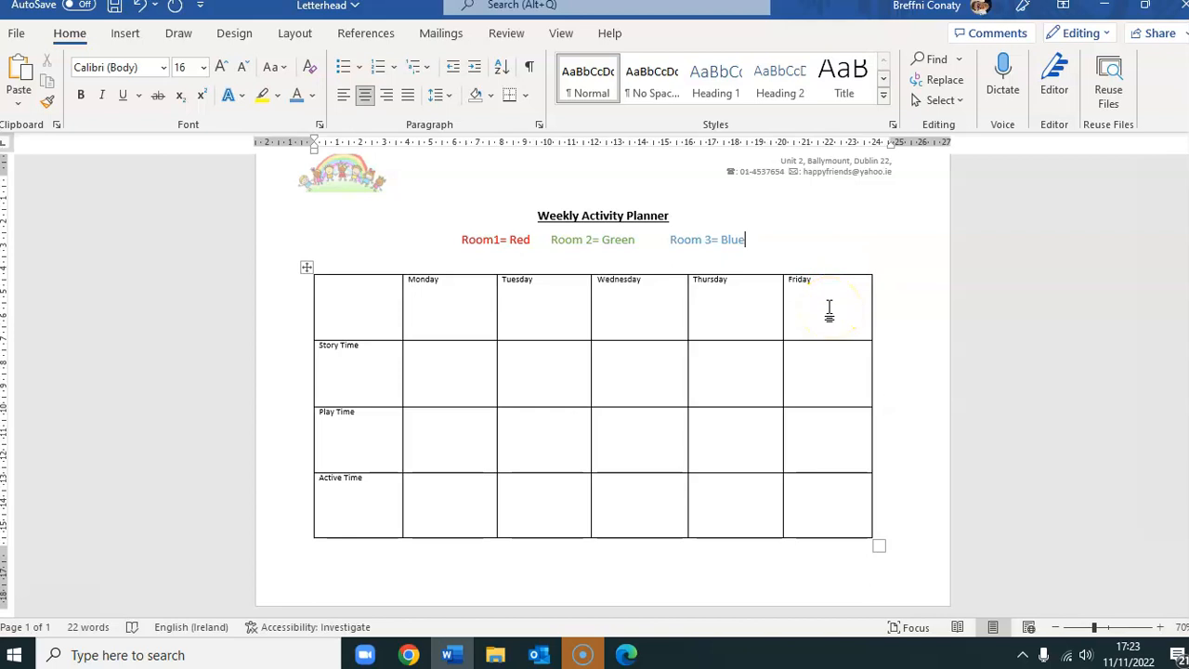
Enter Gruffalo, Goldilocks and 3 Little Pigs on separate lines in Monday's Story Time cell and copy them to Tuesday and Wednesday.
left_click(467, 352)
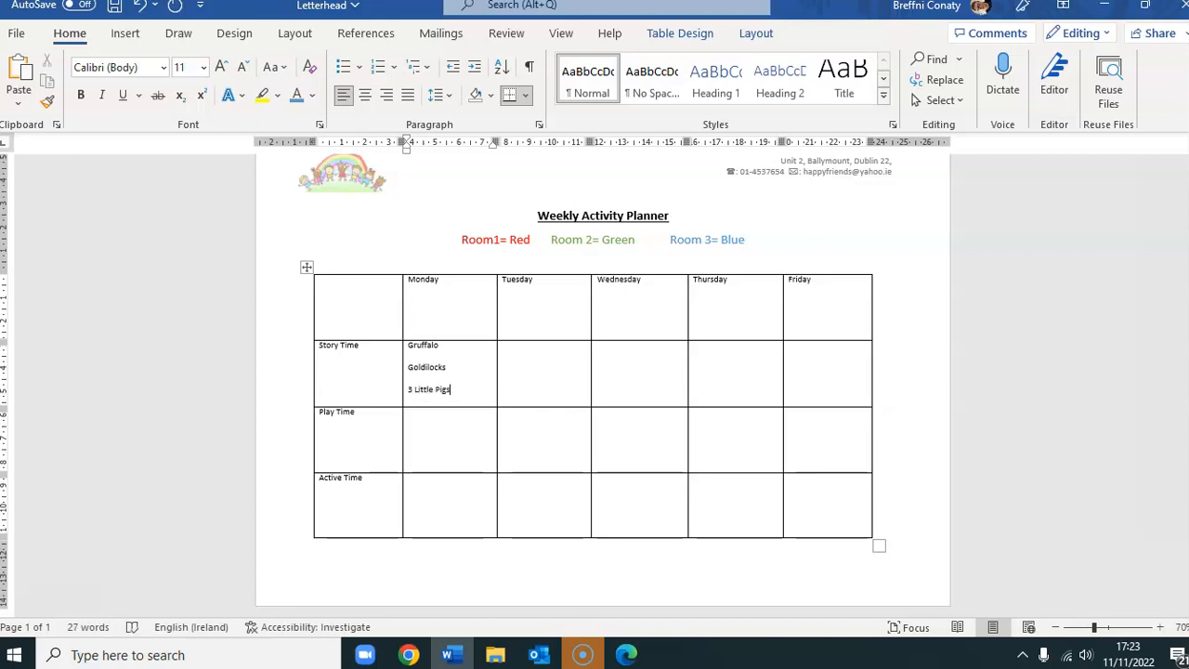
left_click_drag(465, 394, 412, 346)
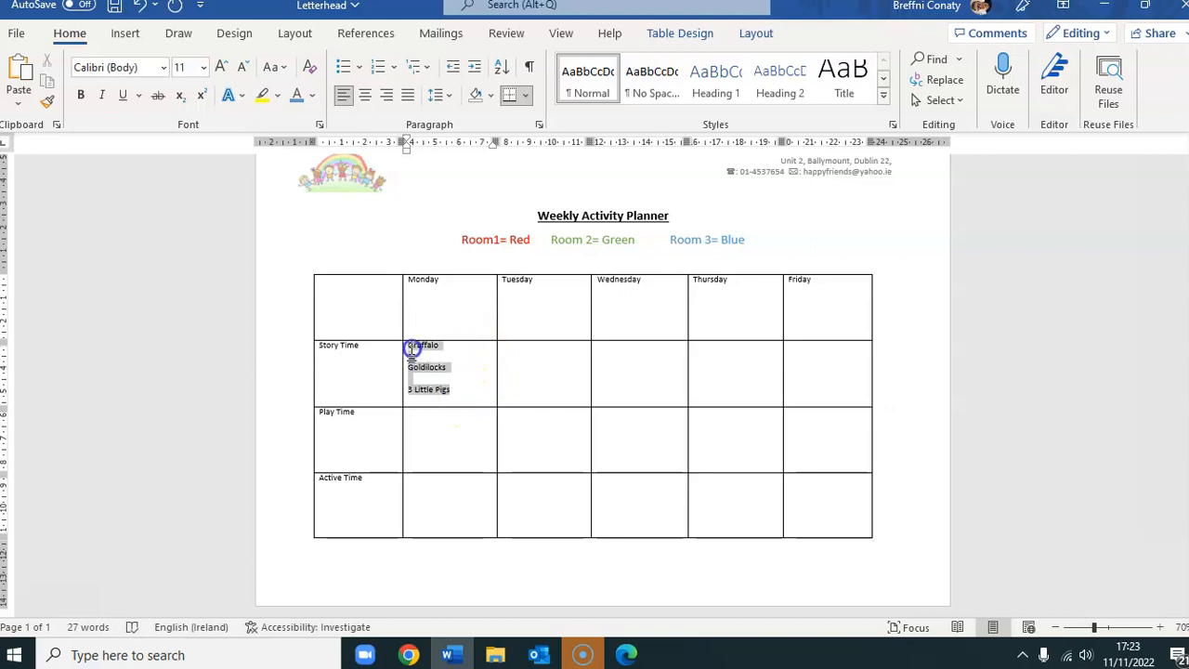
key("ctrl+c")
left_click(539, 355)
key("ctrl+v")
left_click(617, 364)
key("ctrl+v")
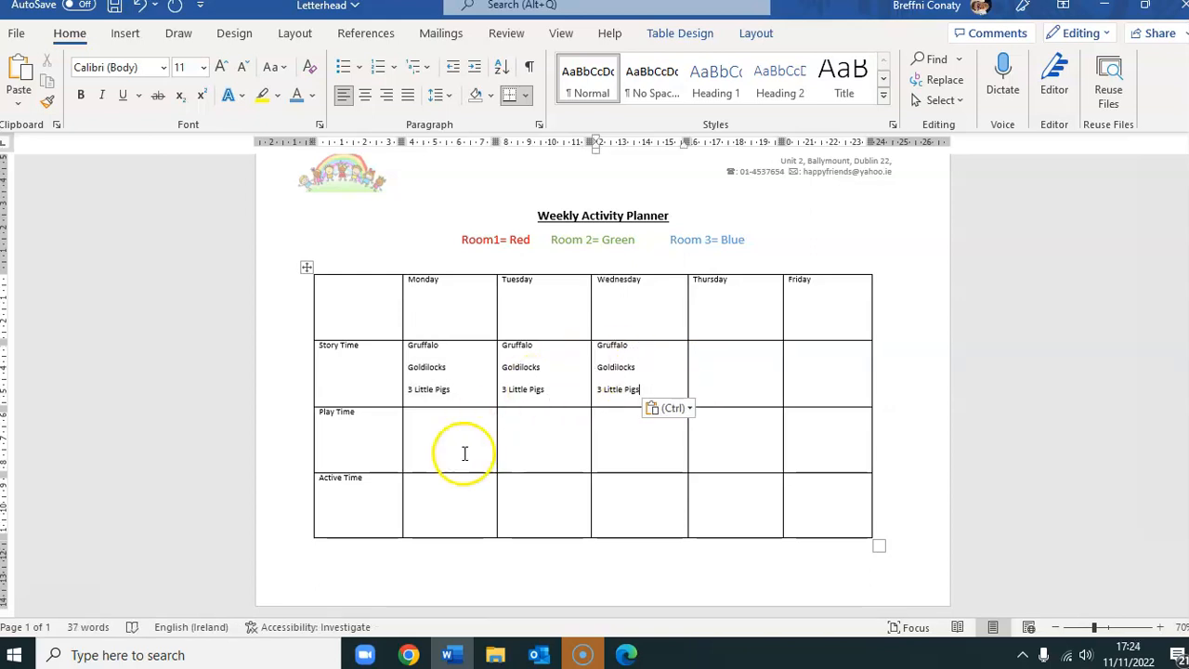
In the Story Time row, colour Monday's Gruffalo, Tuesday's Goldilocks and Wednesday's 3 Little Pigs red.
left_click_drag(453, 345, 407, 344)
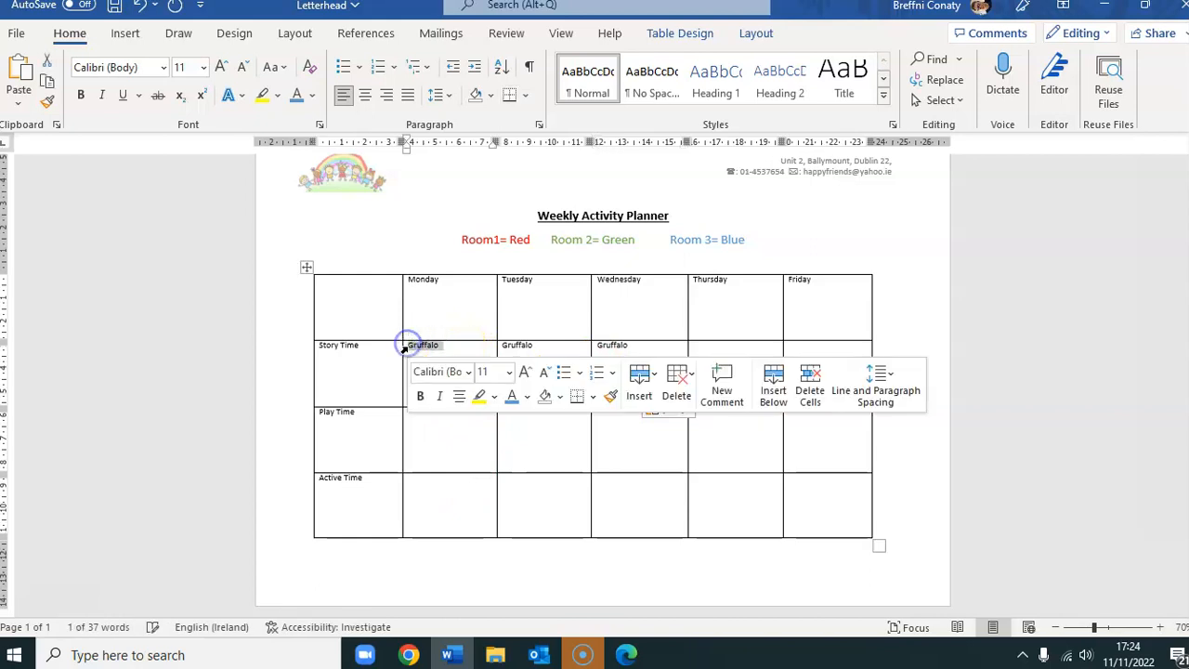
left_click(313, 96)
left_click(313, 290)
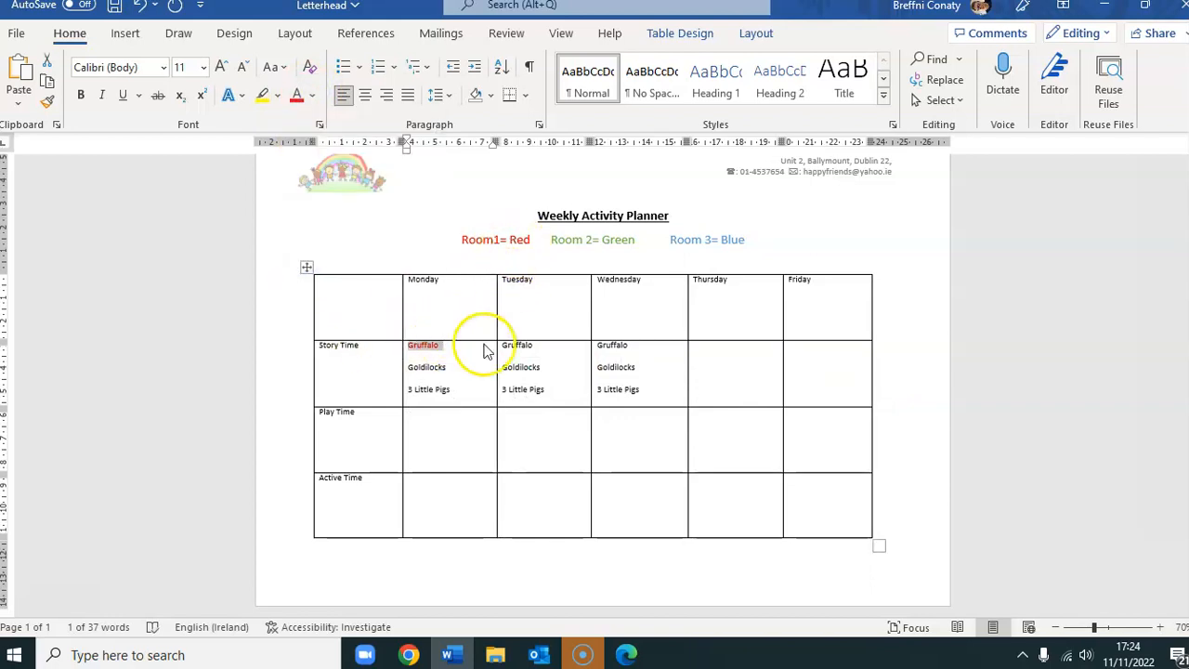
double_click(508, 369)
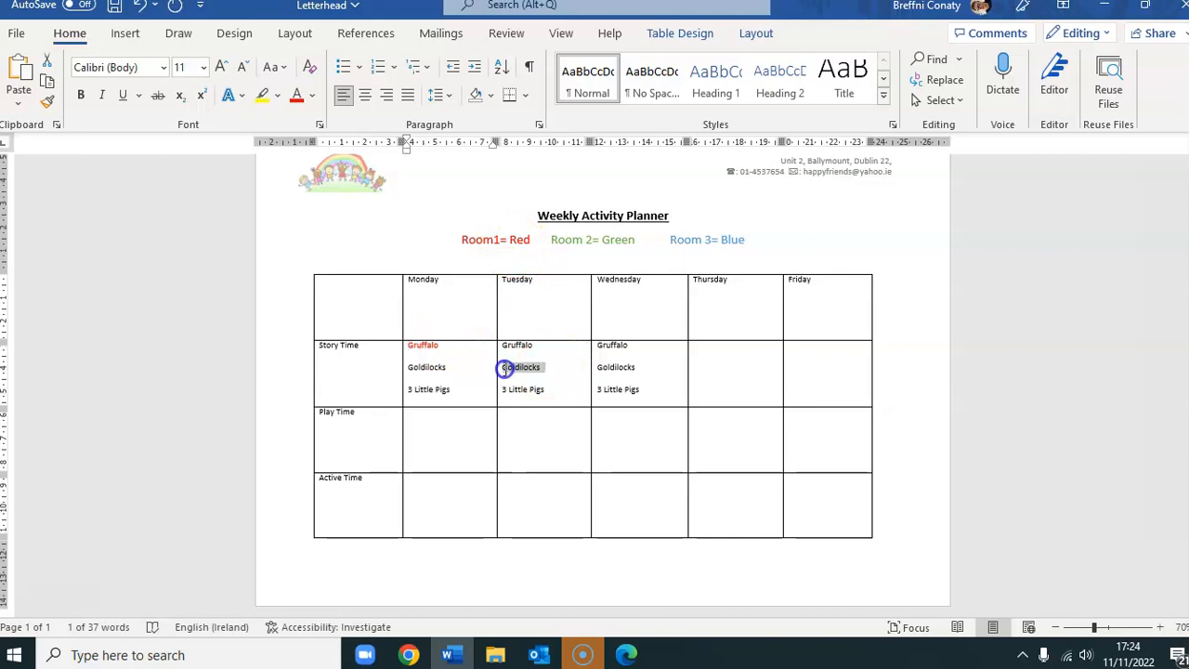
left_click(293, 94)
left_click_drag(642, 390, 599, 391)
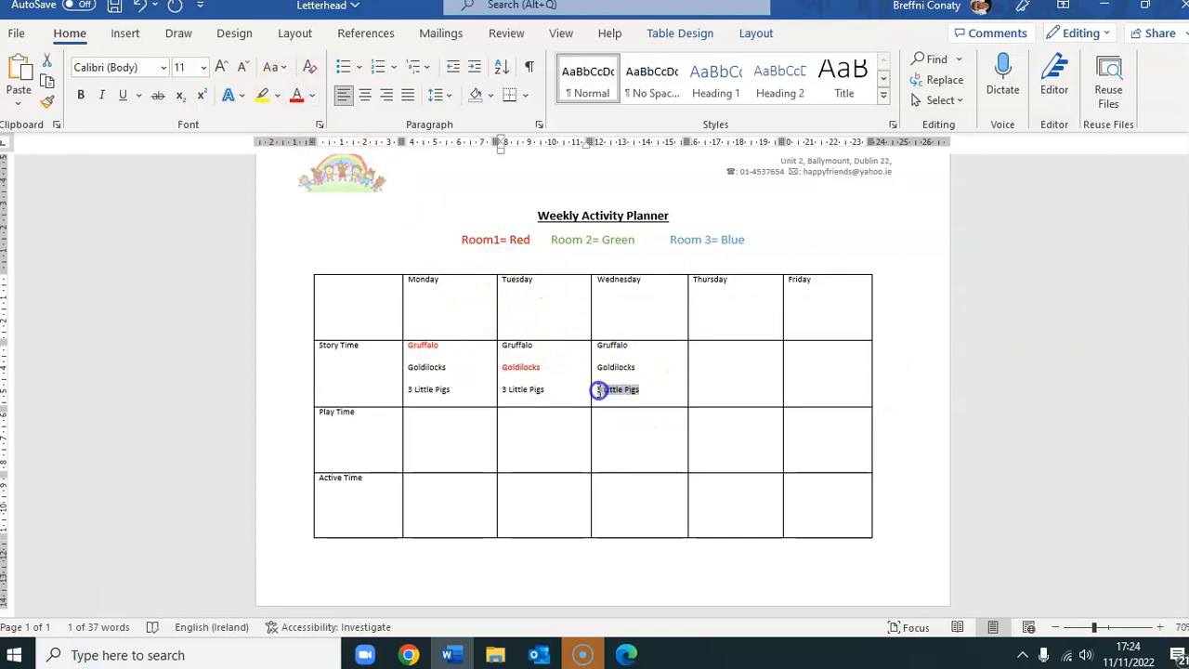
left_click(295, 94)
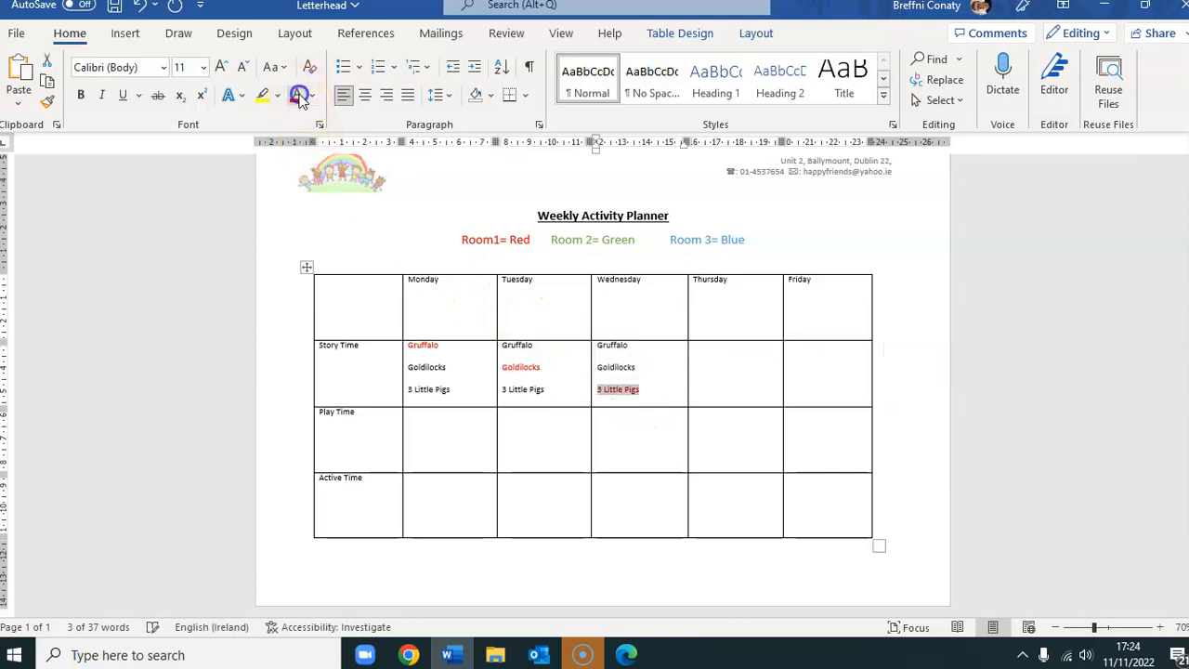
left_click(729, 442)
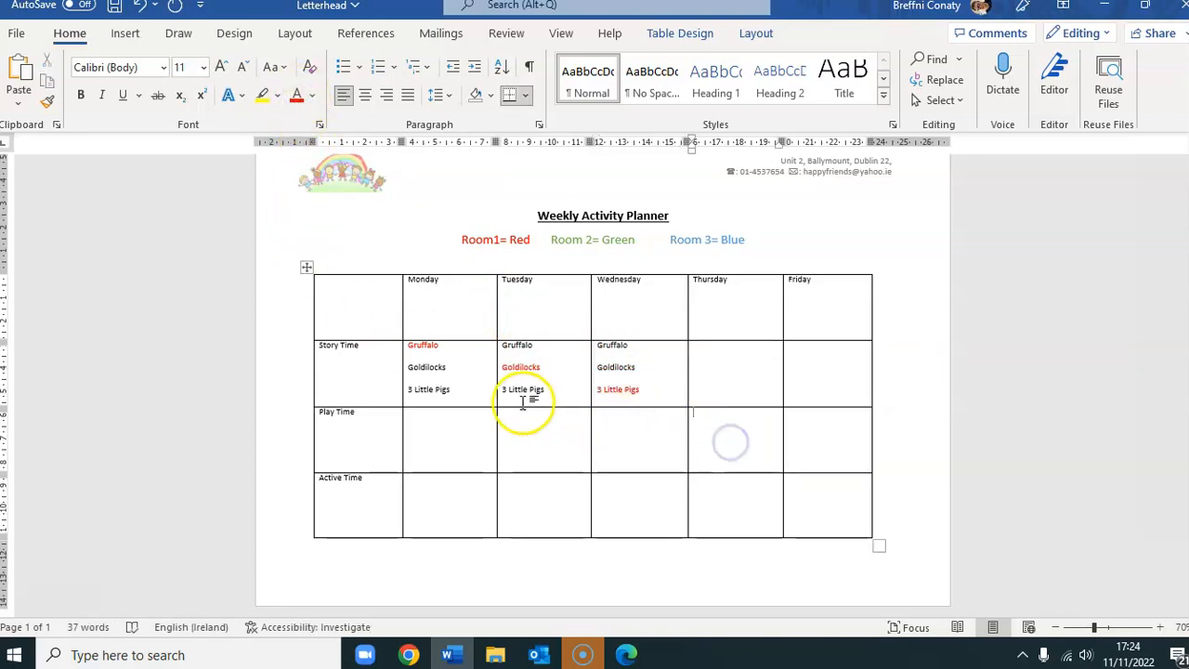
In the Story Time row, colour Monday's Goldilocks, Tuesday's 3 Little Pigs and Wednesday's Gruffalo green.
left_click_drag(457, 369, 408, 367)
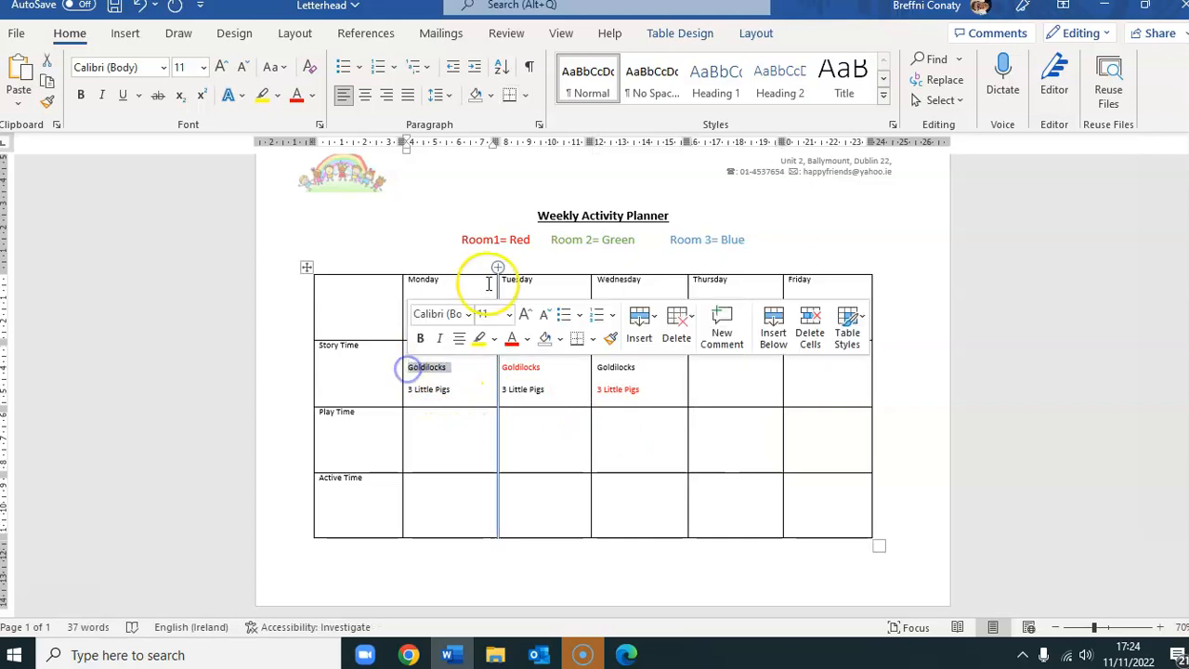
left_click(312, 95)
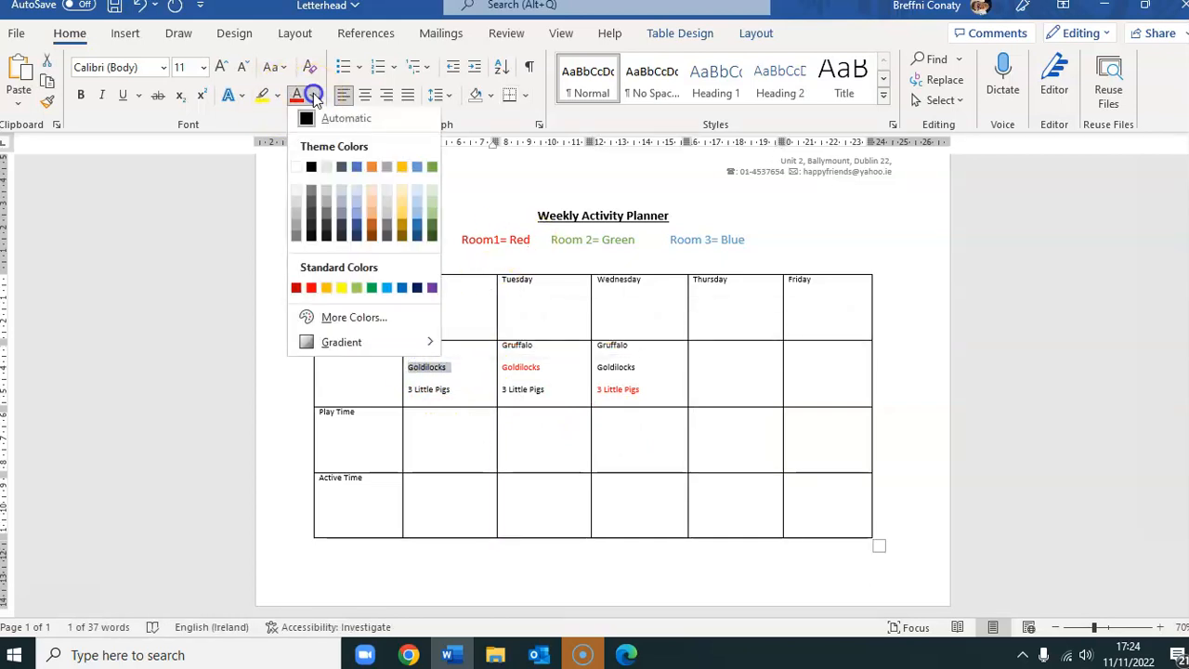
left_click(432, 168)
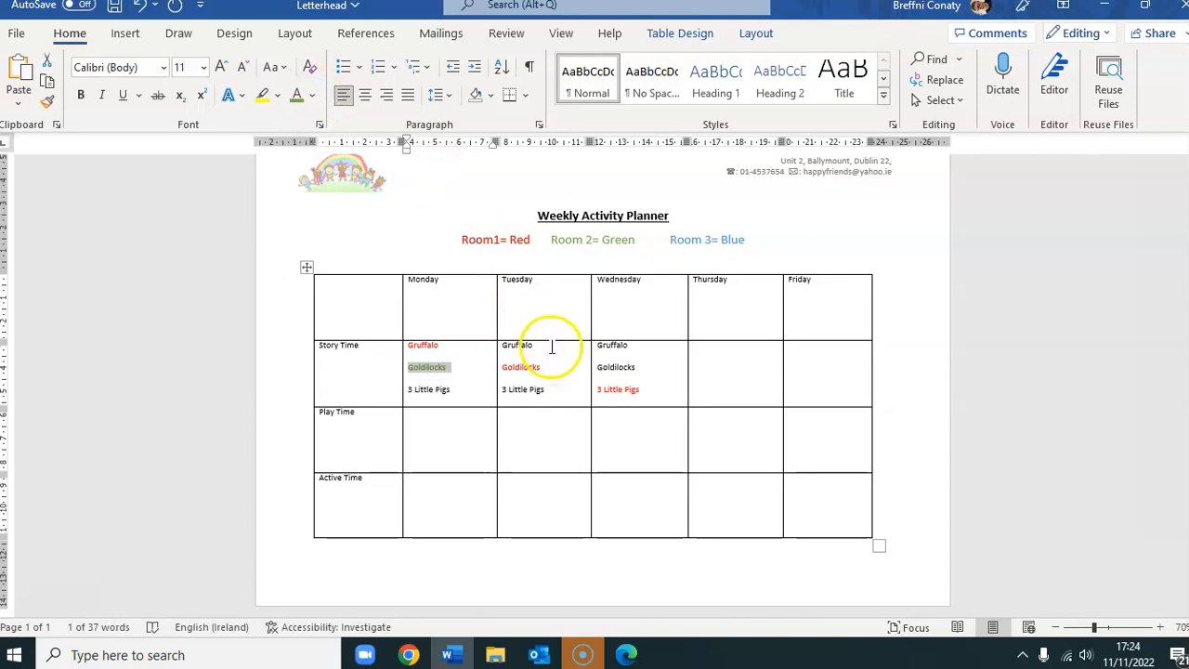
left_click_drag(545, 391, 502, 391)
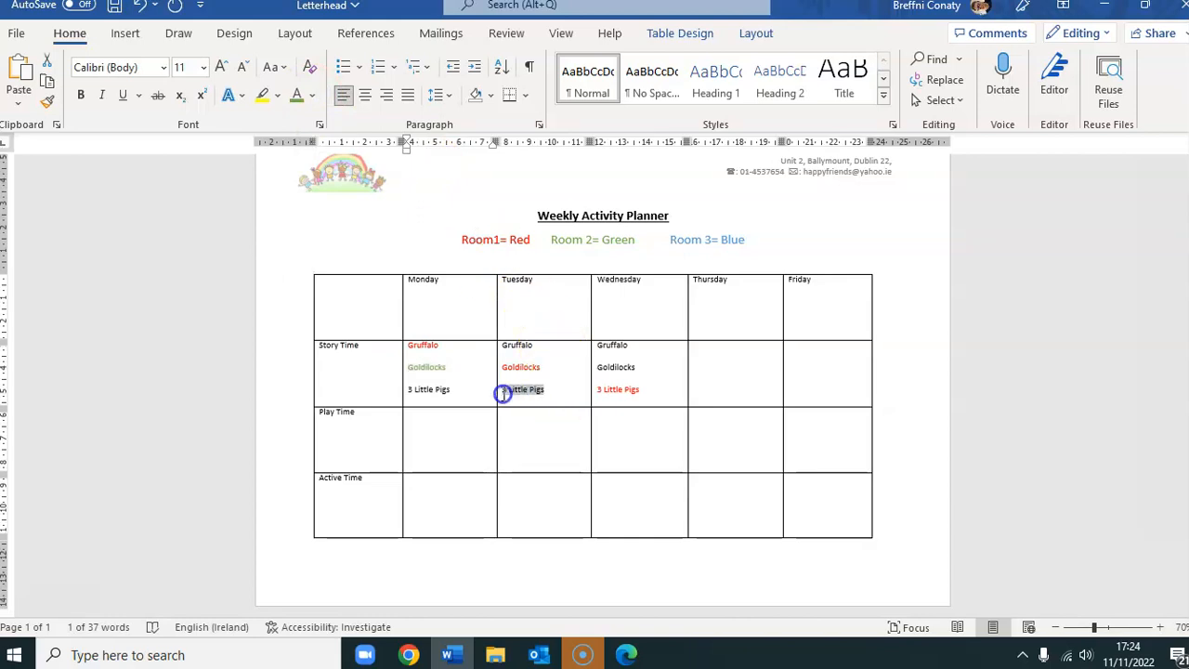
left_click(301, 102)
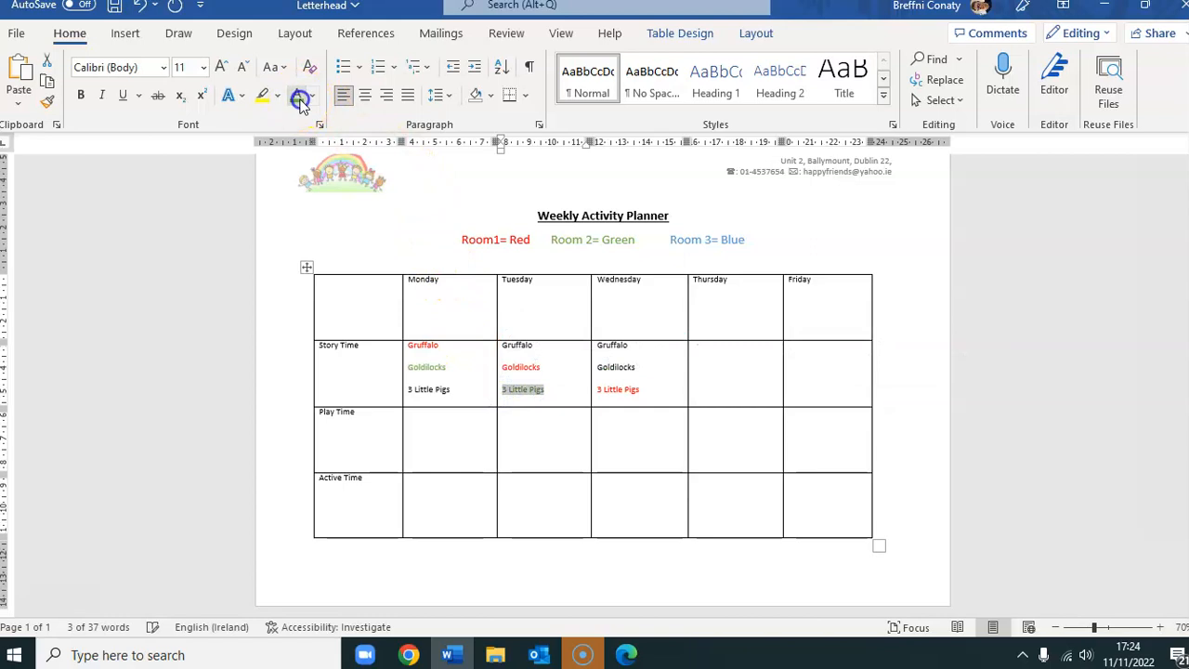
left_click_drag(630, 345, 598, 346)
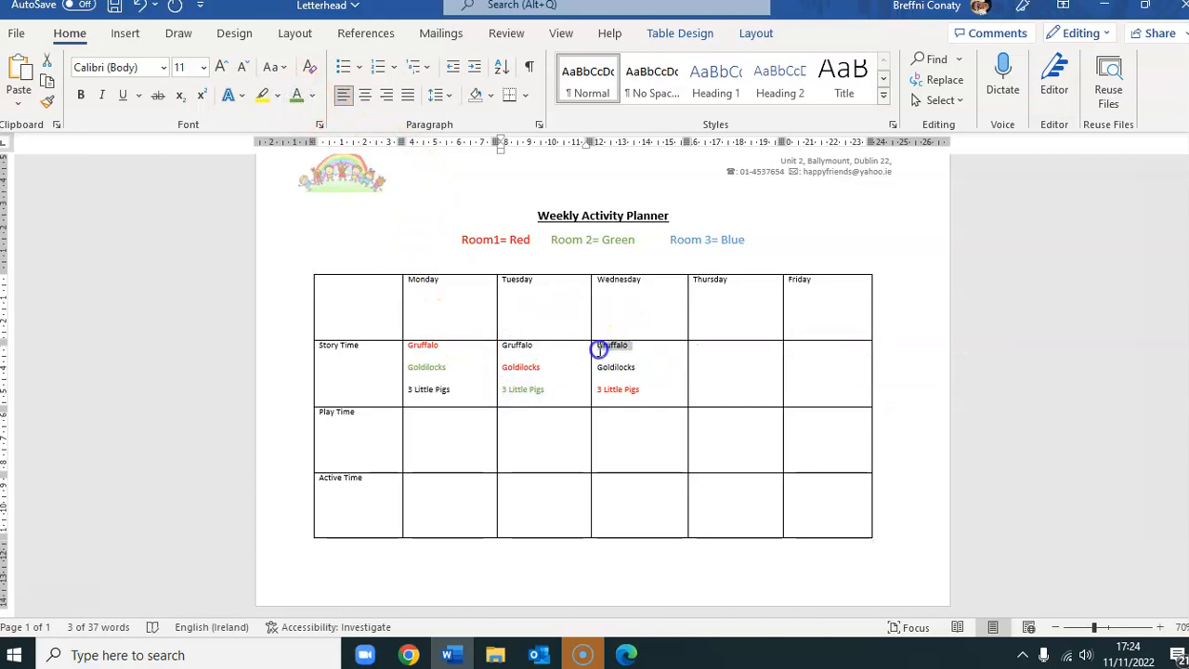
left_click(702, 321)
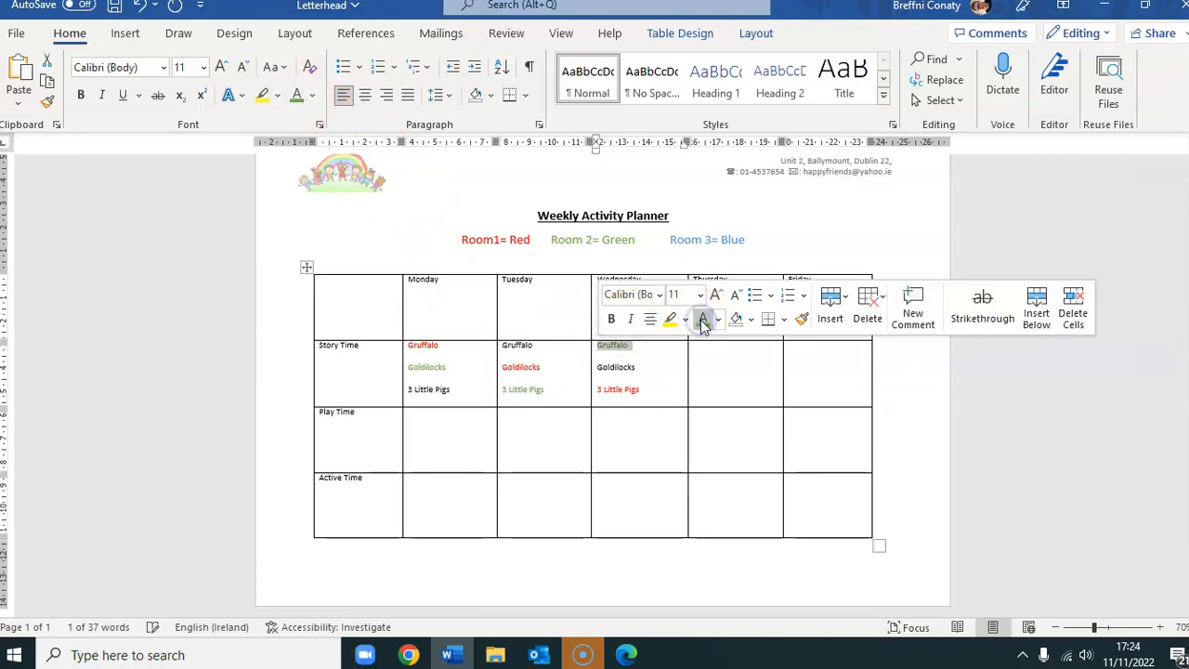
In the Story Time row, colour Monday's 3 Little Pigs, Tuesday's Gruffalo and Wednesday's Goldilocks blue.
left_click_drag(460, 389, 403, 390)
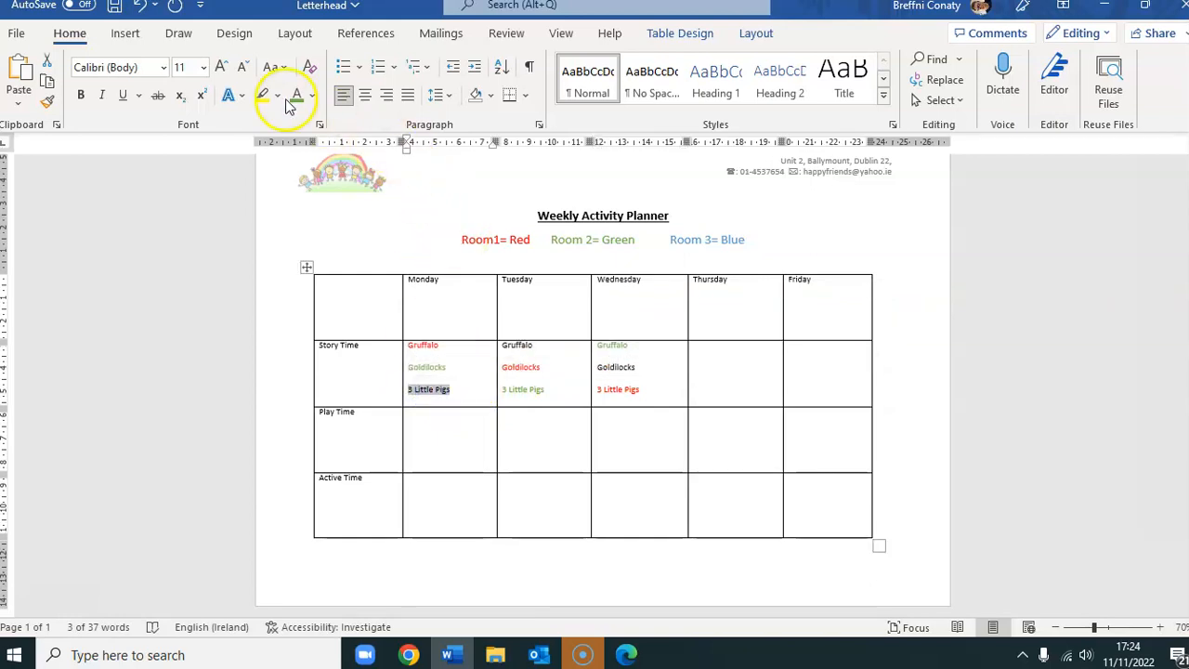
left_click(317, 97)
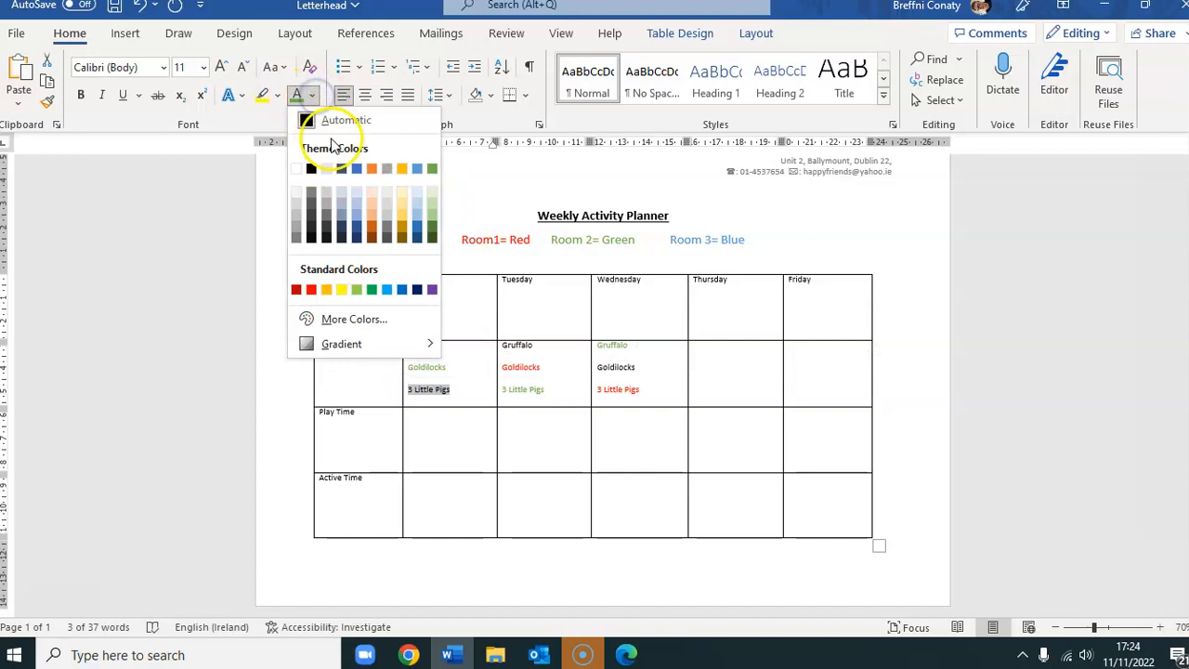
left_click(360, 172)
left_click_drag(520, 356, 500, 345)
double_click(536, 345)
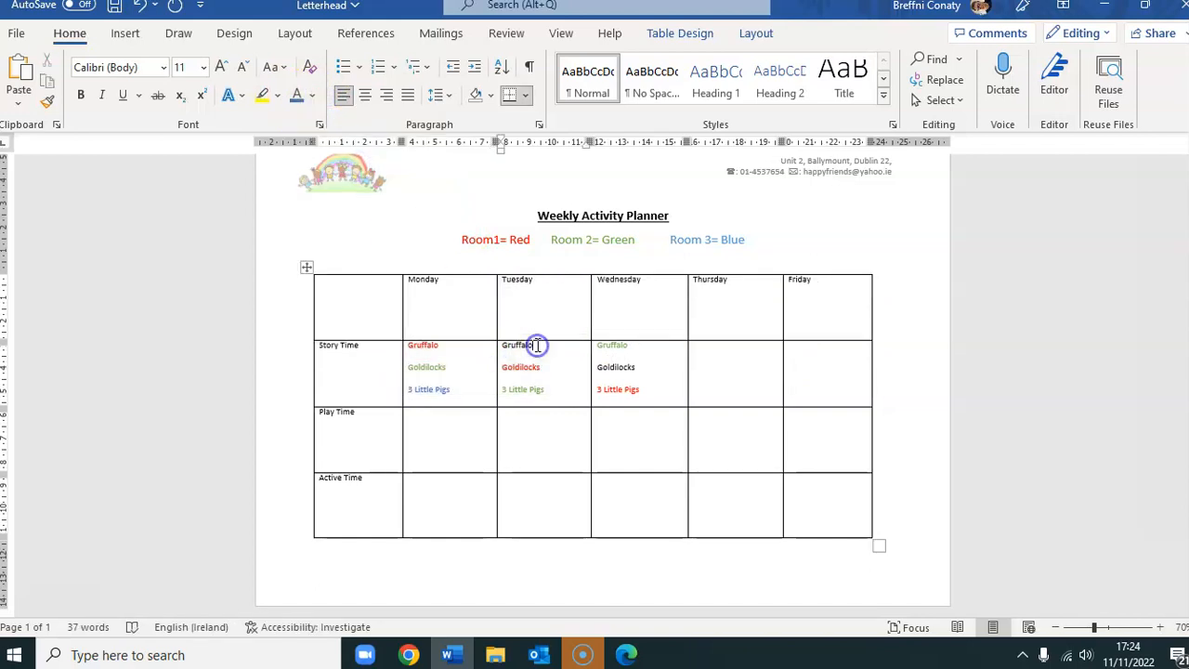
left_click(298, 95)
double_click(602, 368)
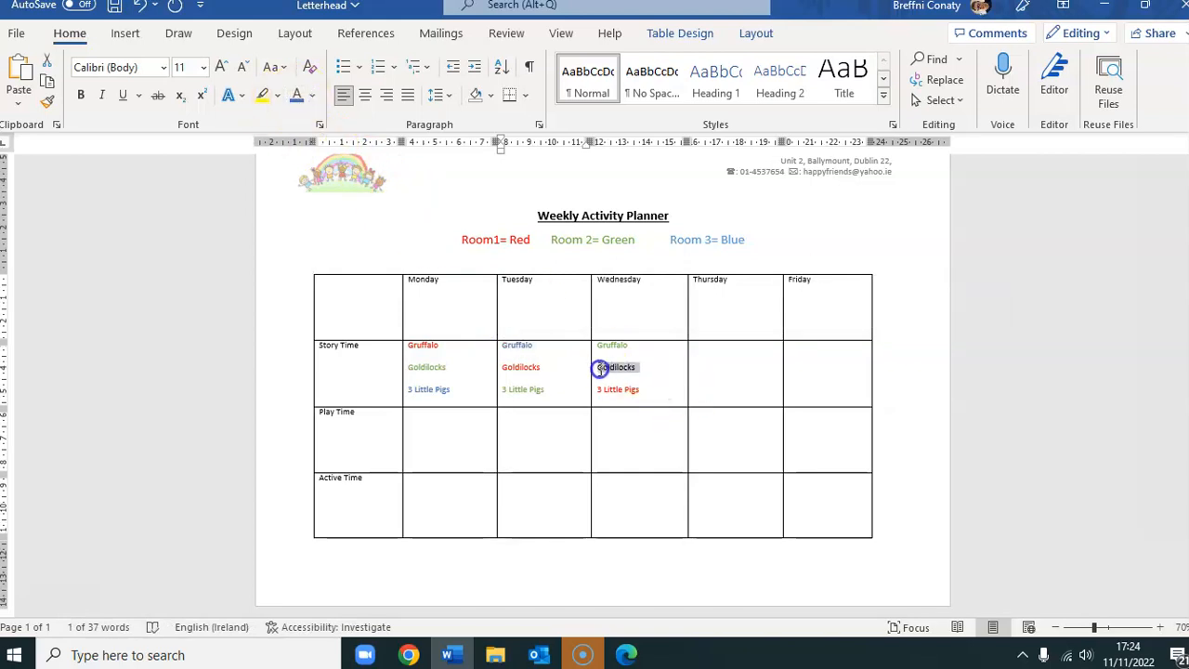
left_click(701, 344)
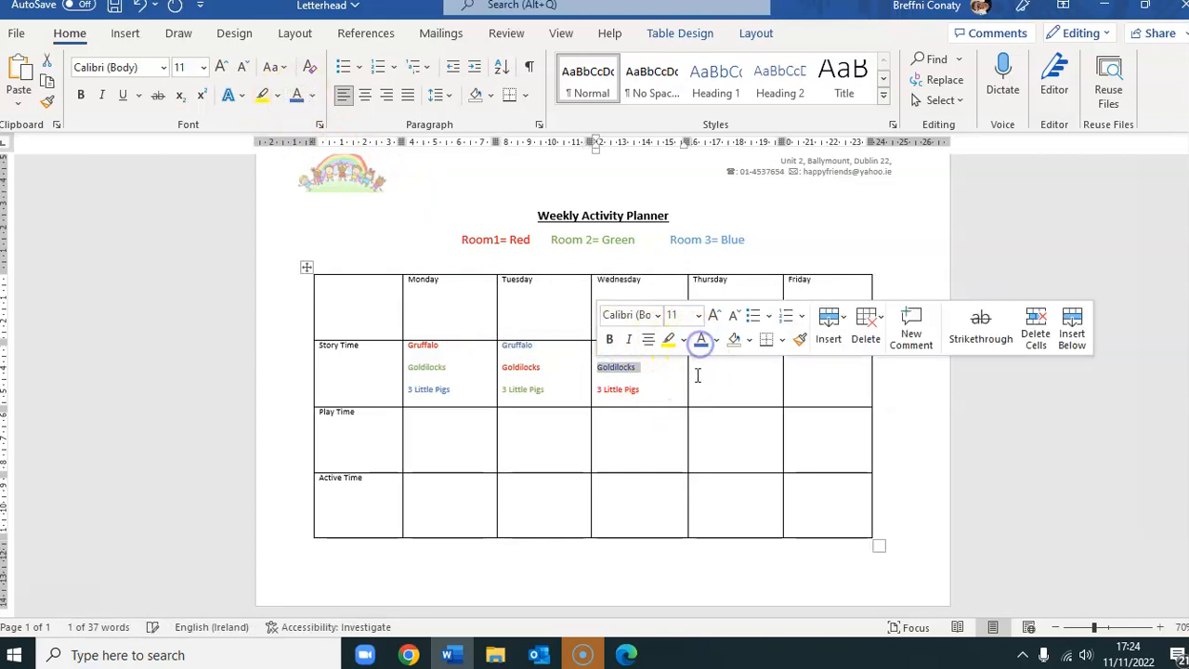
left_click(747, 513)
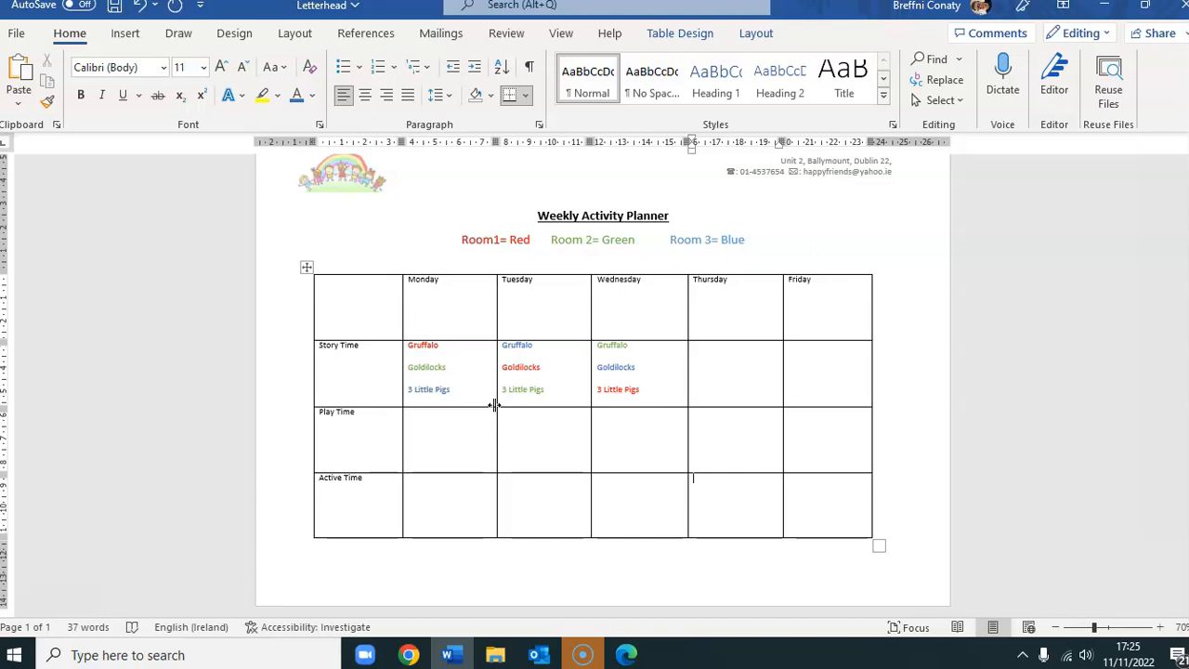
Enter Lego, Play Dough and Water Play on separate lines in Monday's Play Time cell and copy them to Tuesday and Wednesday.
left_click(457, 414)
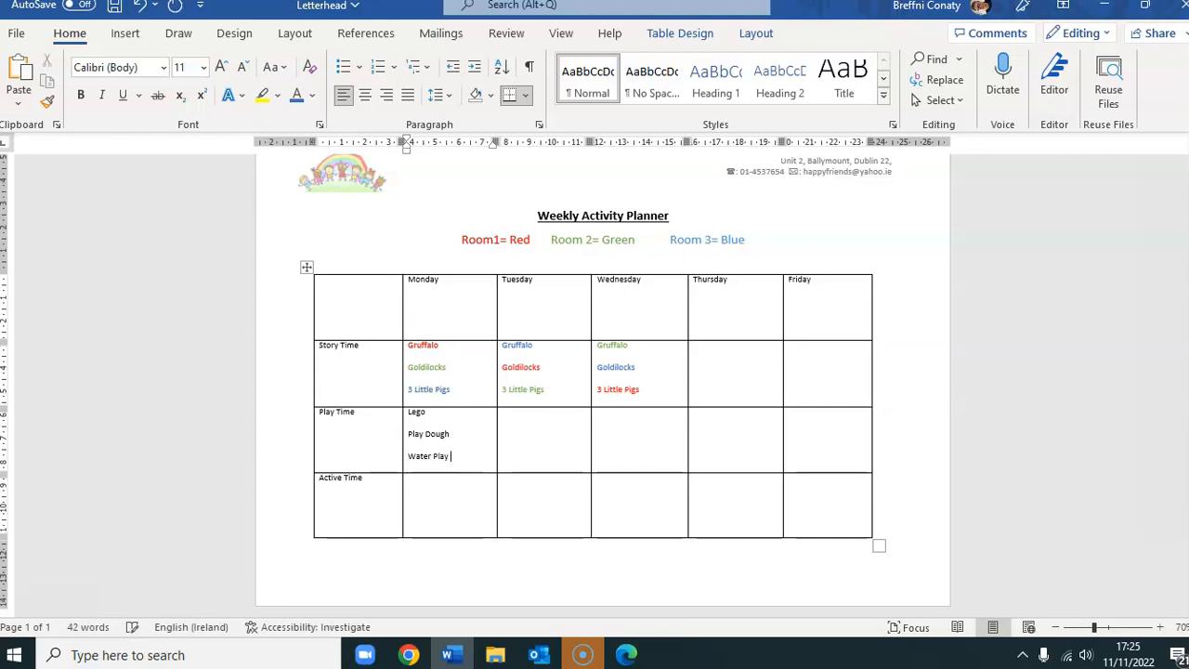
mouse_move(412, 414)
left_mouse_down()
mouse_move(398, 414)
mouse_move(414, 415)
left_mouse_up()
key("ctrl+c")
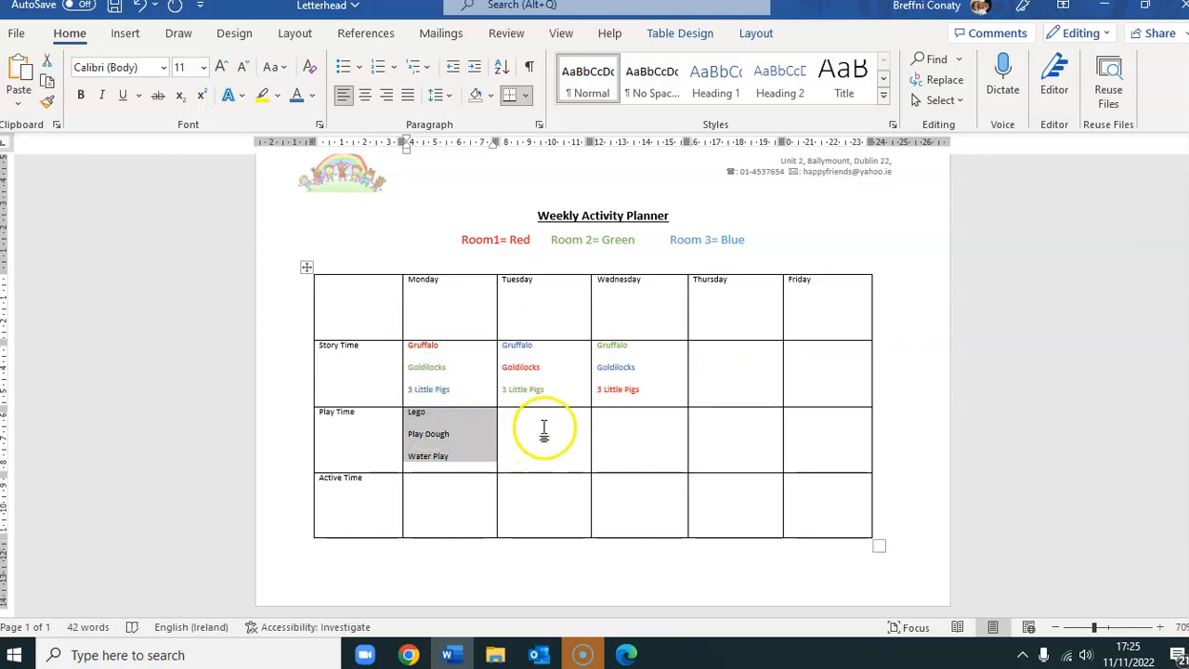
left_click(545, 429)
key("ctrl+v")
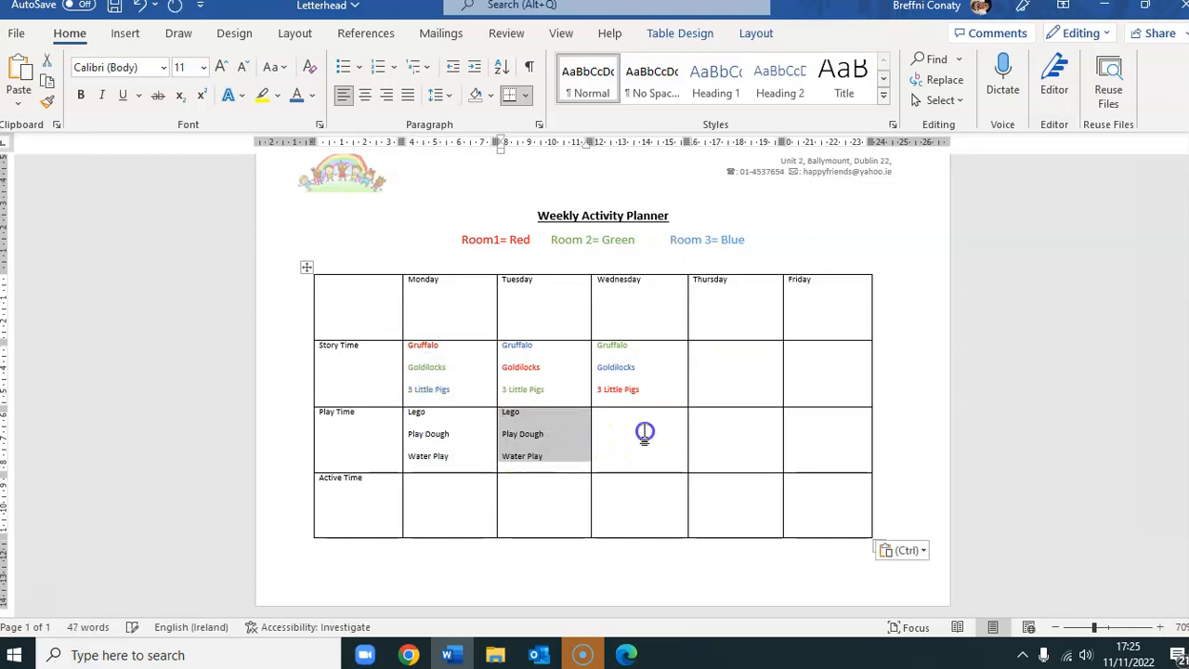
left_click(645, 431)
key("ctrl+v")
In the Play Time row, colour Monday's Lego, Tuesday's Play Dough and Wednesday's Water Play red.
left_click(442, 414)
left_click_drag(443, 414, 408, 415)
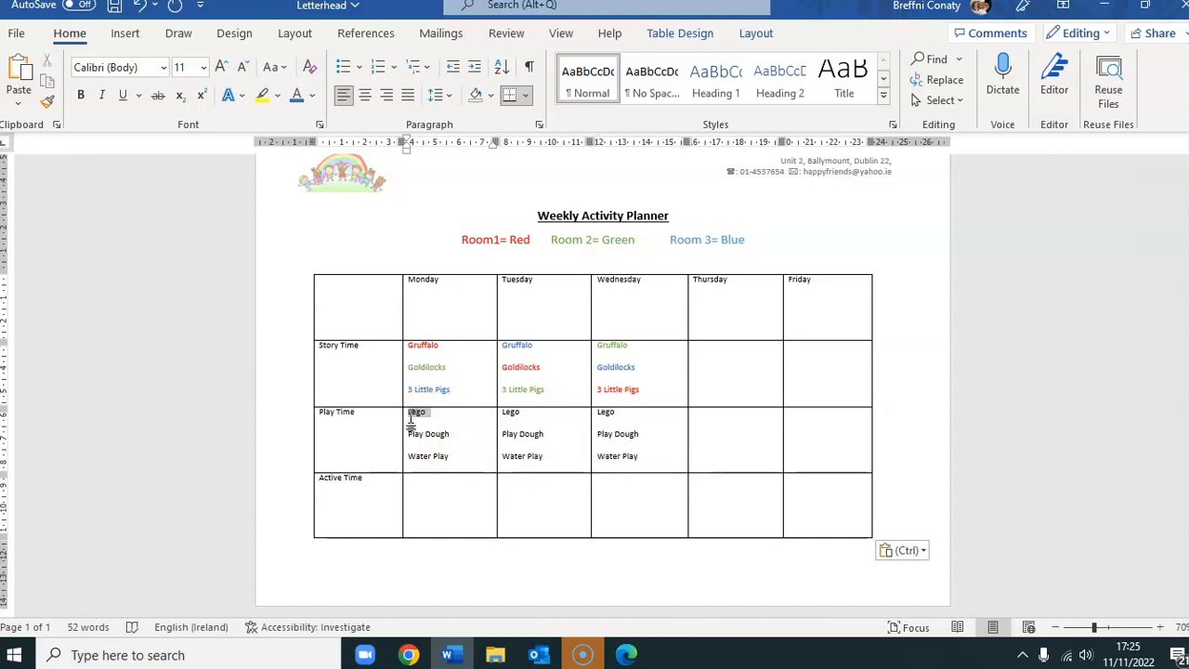
left_click(314, 97)
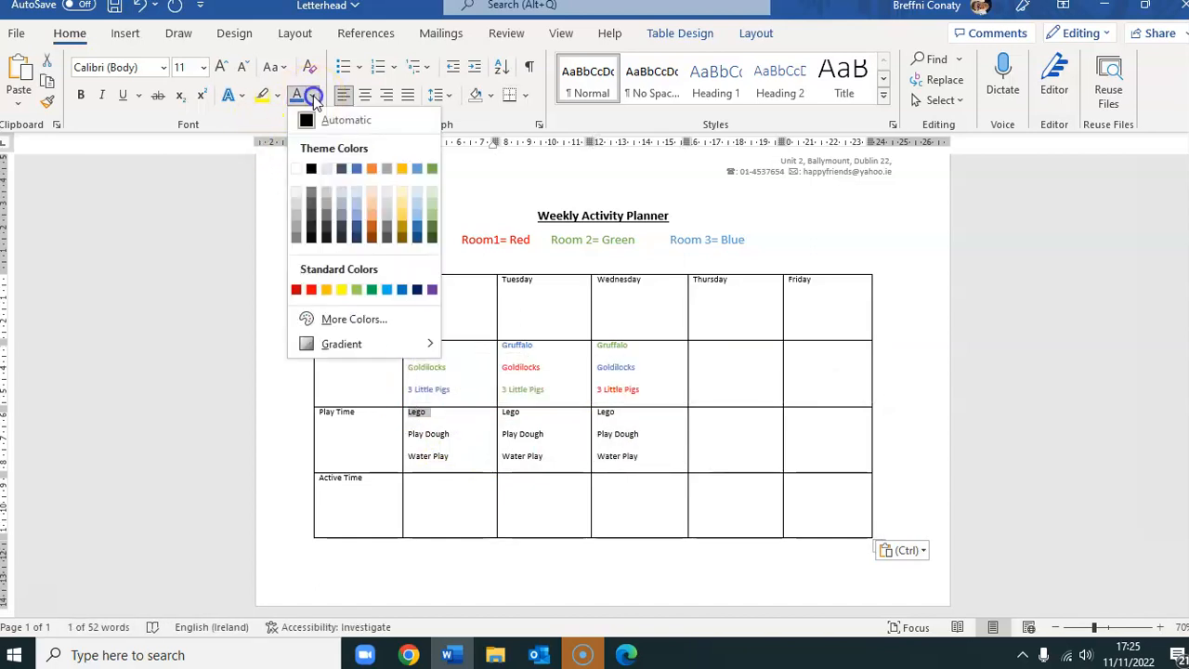
left_click(311, 291)
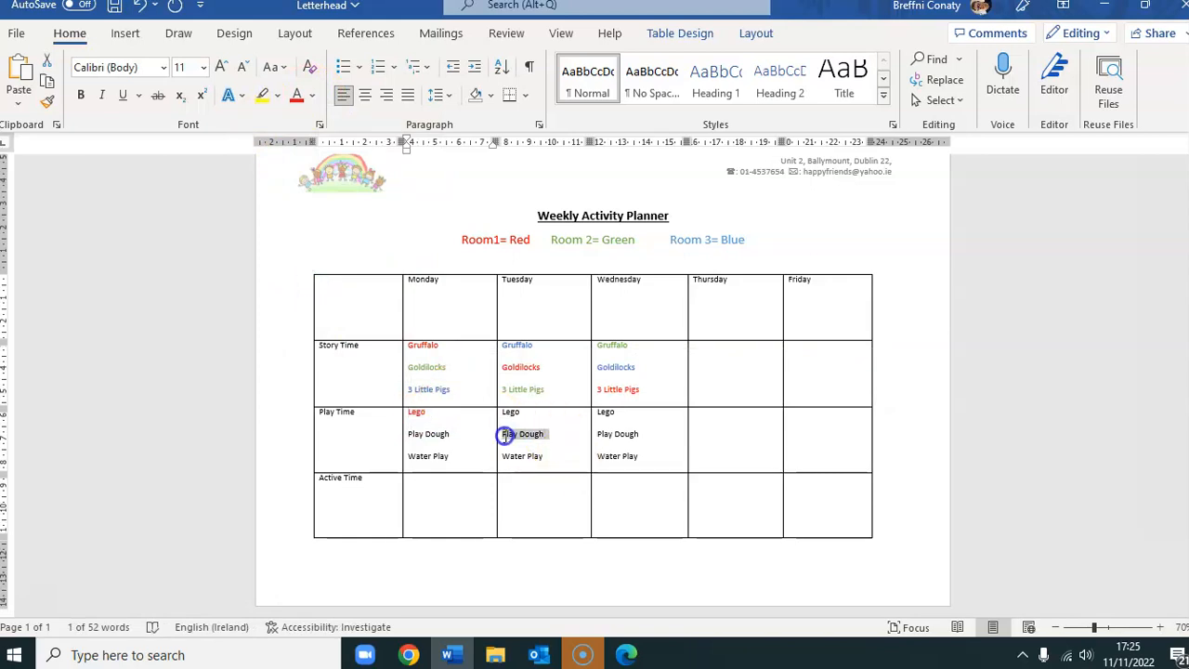
left_click(296, 95)
left_click_drag(642, 459, 605, 461)
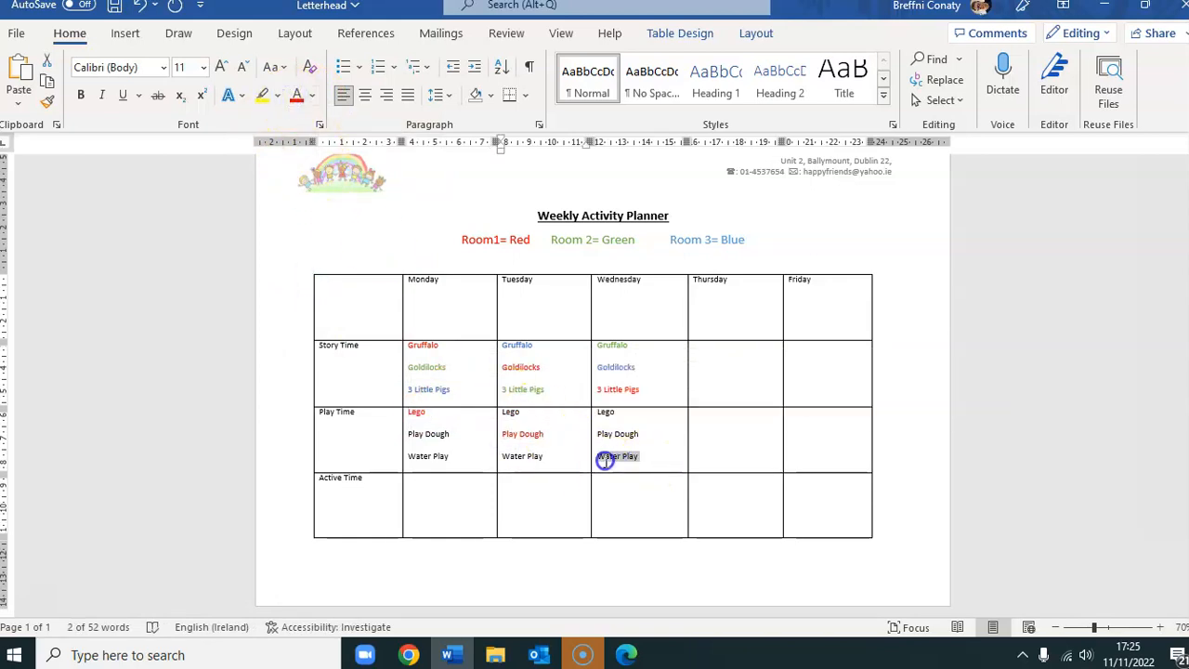
left_click(297, 94)
In the Play Time row, colour Monday's Water Play, Tuesday's Lego and Wednesday's Play Dough blue.
left_click_drag(456, 459, 405, 460)
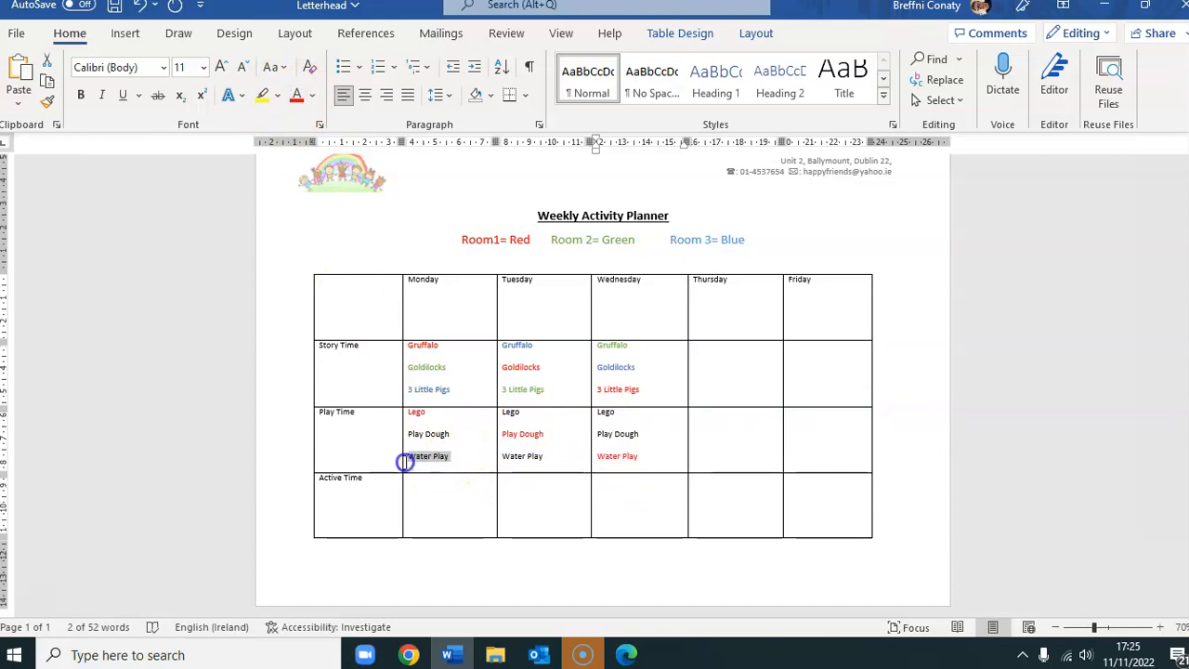
left_click(314, 96)
left_click(425, 163)
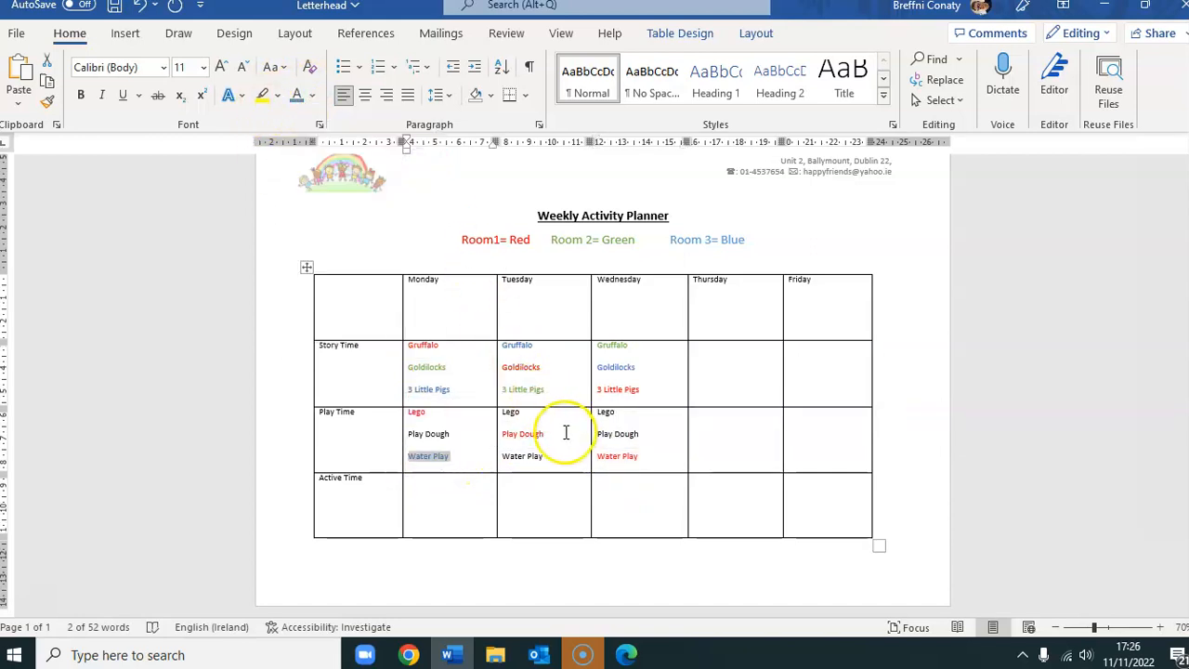
left_click_drag(525, 415, 499, 412)
left_click(297, 96)
left_click_drag(642, 435, 595, 438)
left_click(699, 406)
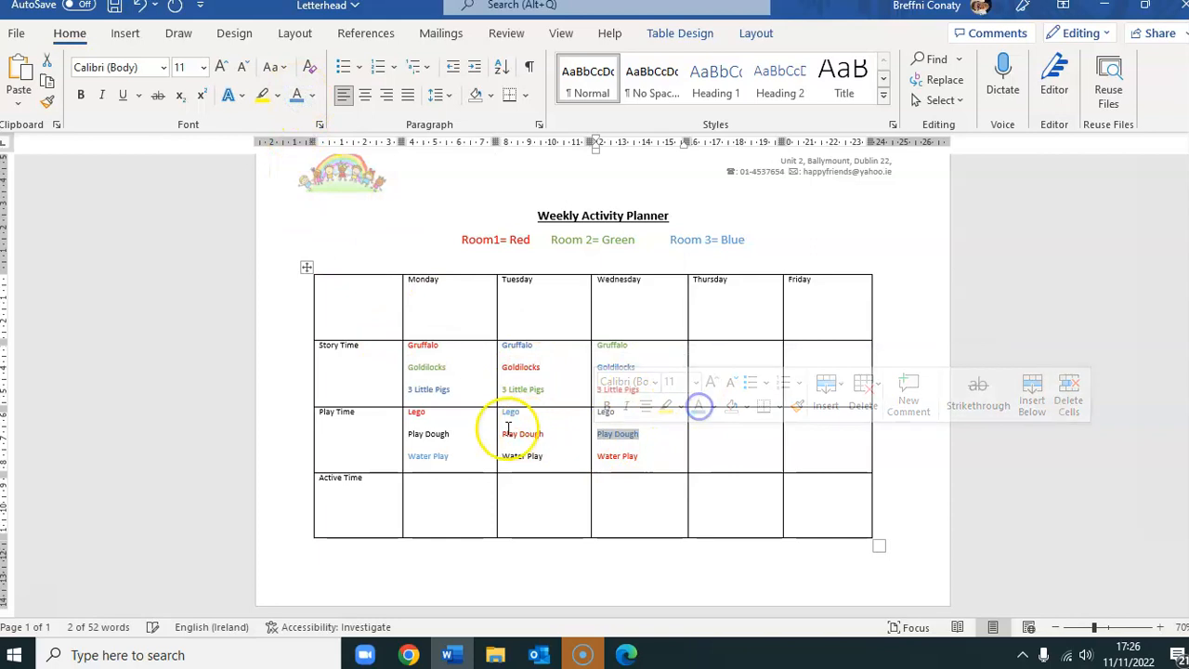
In the Play Time row, colour Monday's Play Dough, Tuesday's Water Play and Wednesday's Lego green.
left_click_drag(454, 434, 406, 437)
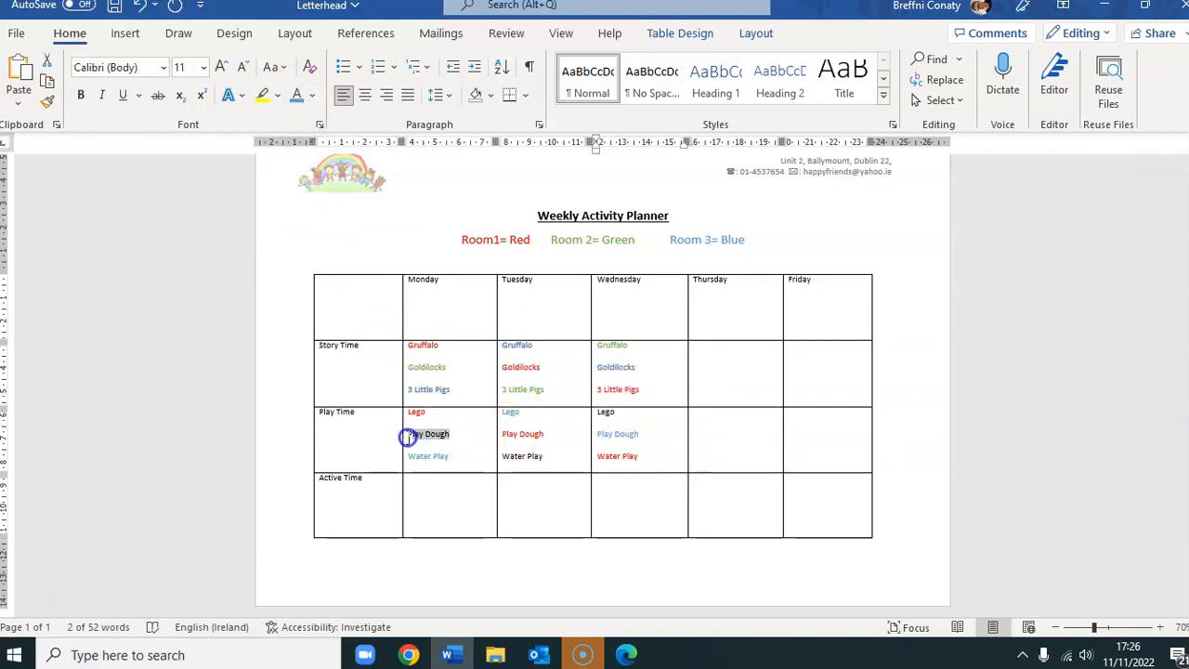
left_click(312, 96)
left_click(428, 176)
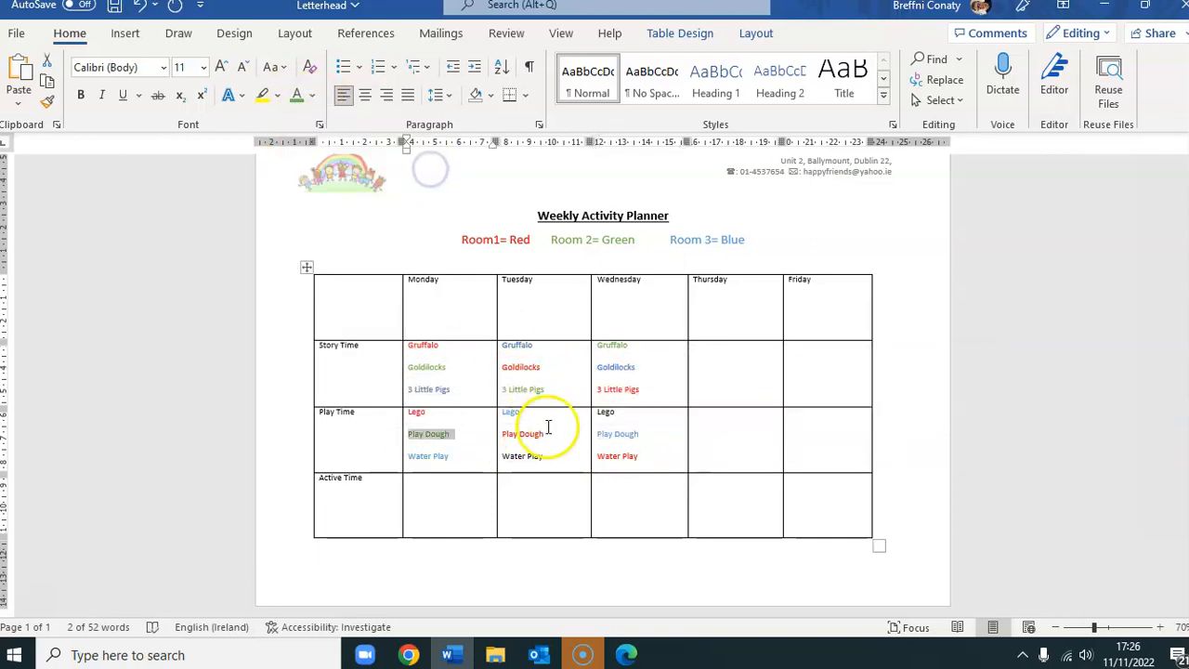
left_click_drag(500, 457, 545, 456)
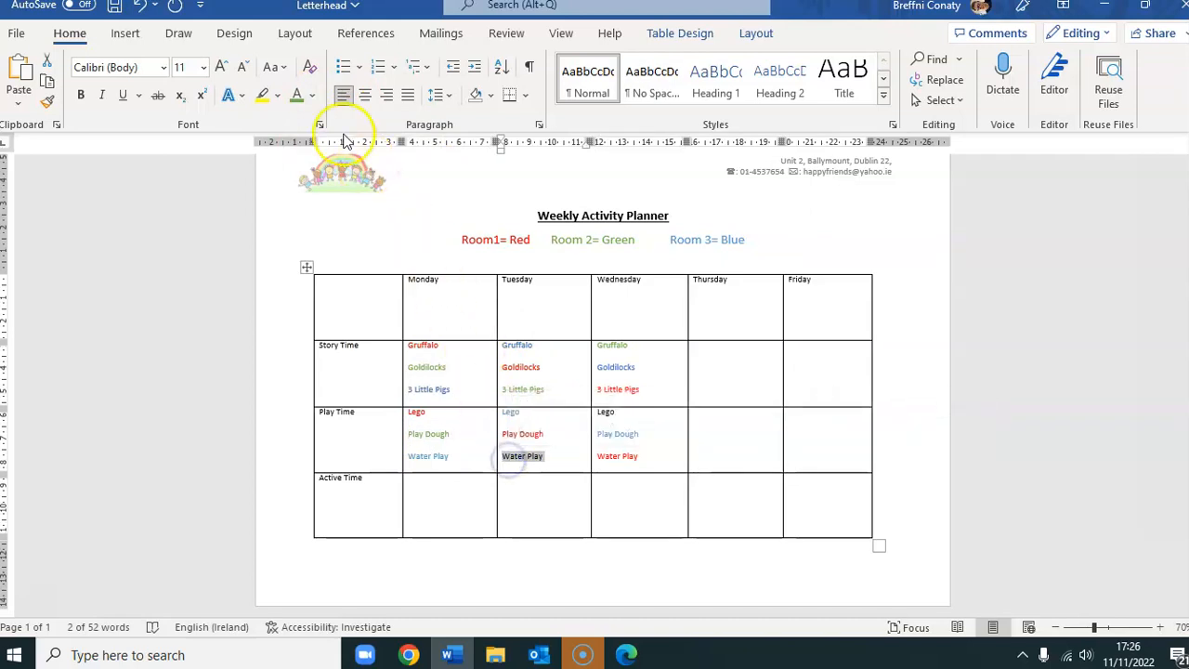
left_click(298, 94)
left_click_drag(618, 414, 596, 415)
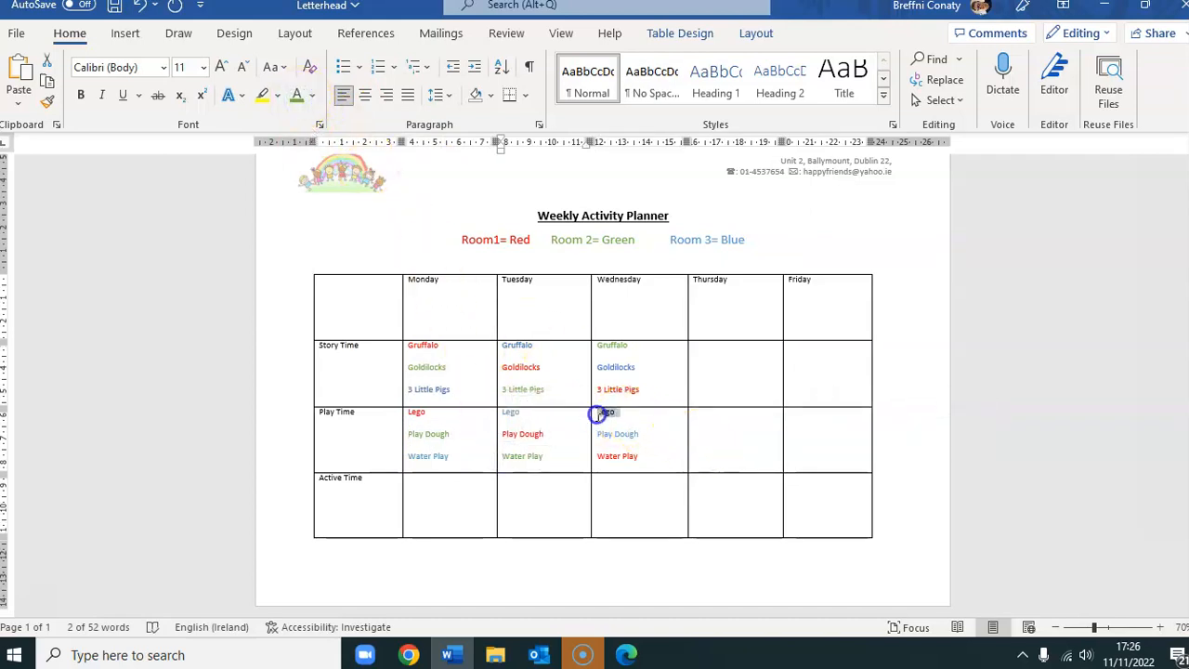
left_click(701, 381)
left_click(753, 502)
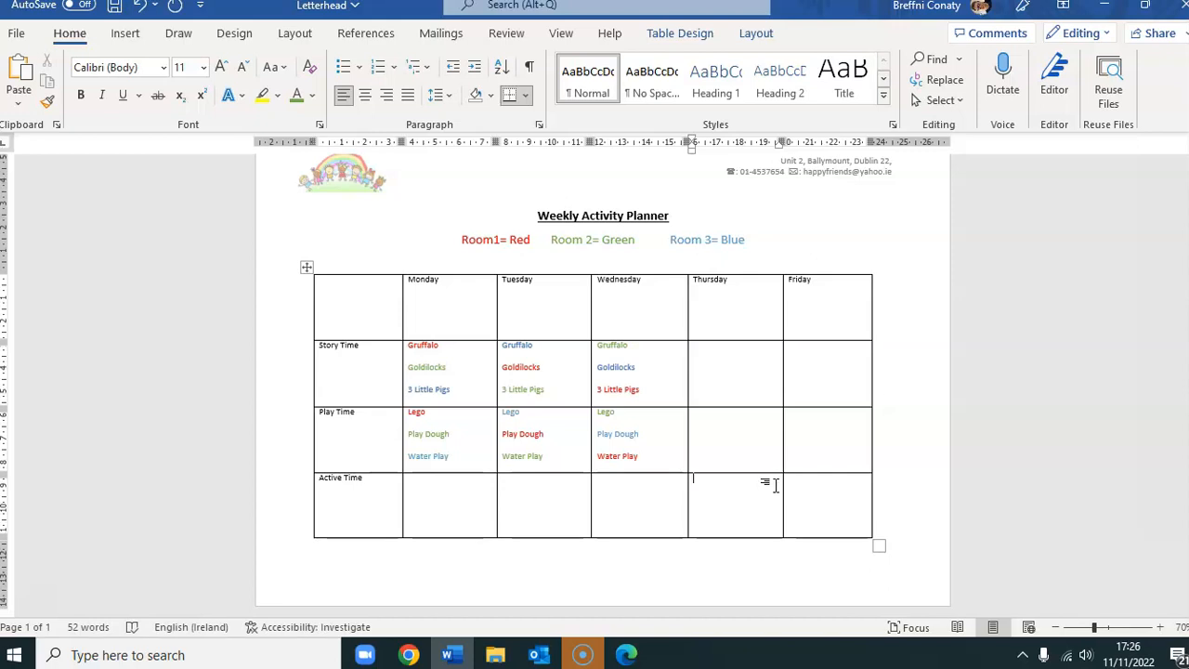
Set the font size of all text in the activity table to 12 pt.
left_click_drag(833, 504, 381, 311)
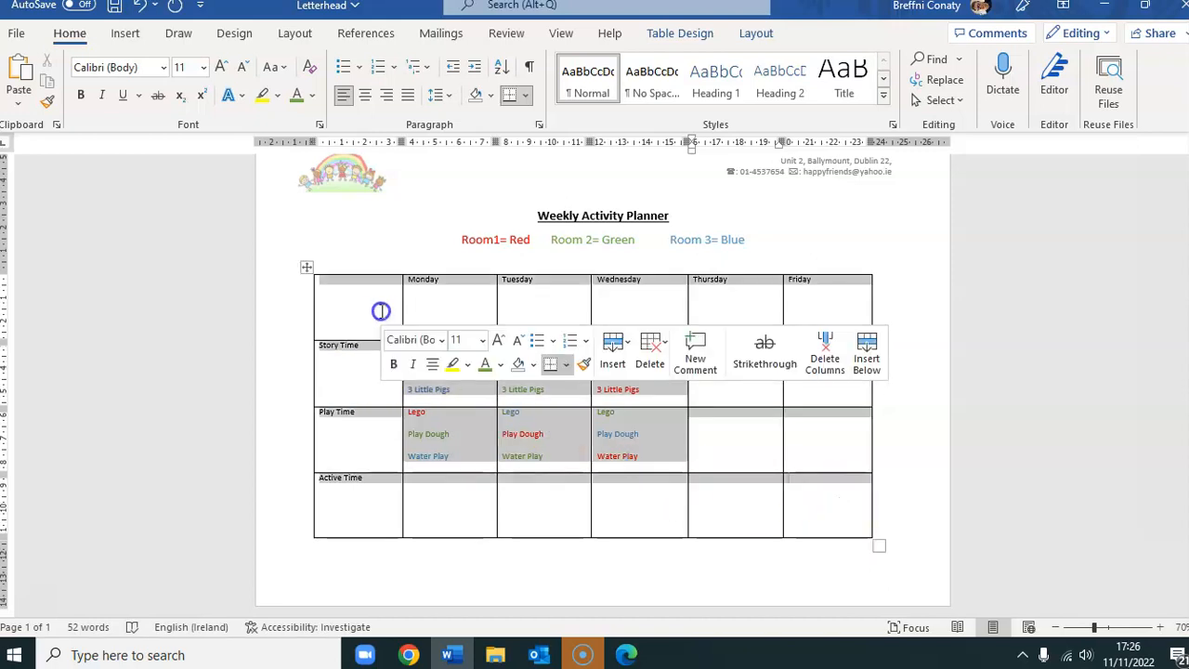
left_click(222, 70)
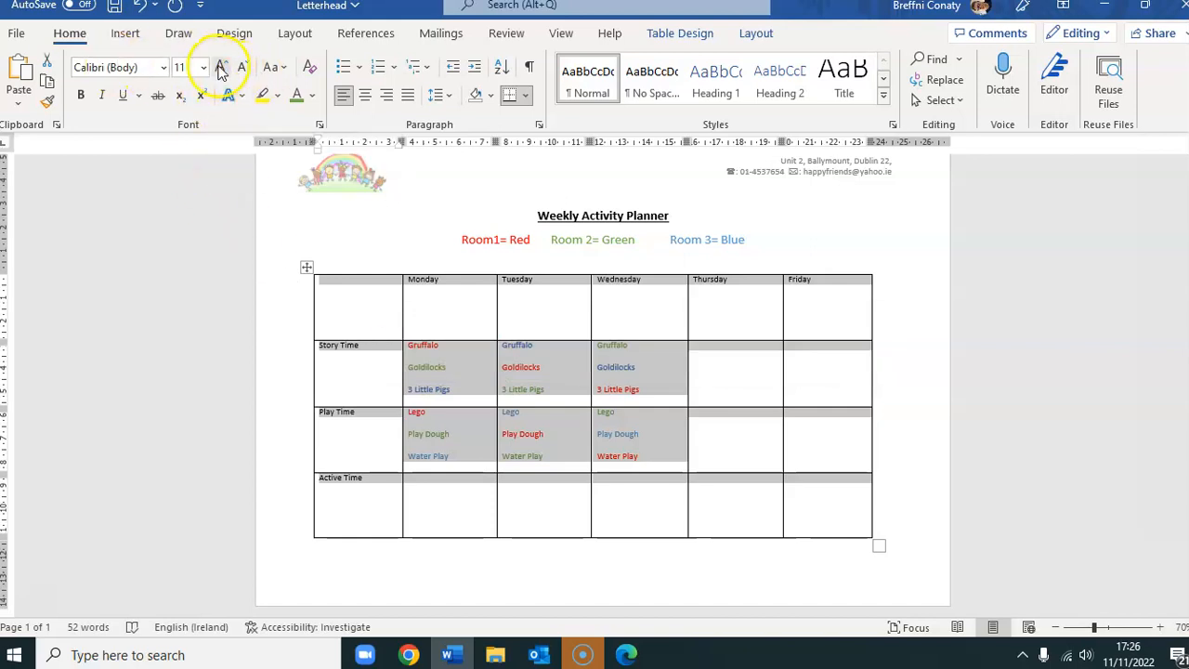
left_click(222, 71)
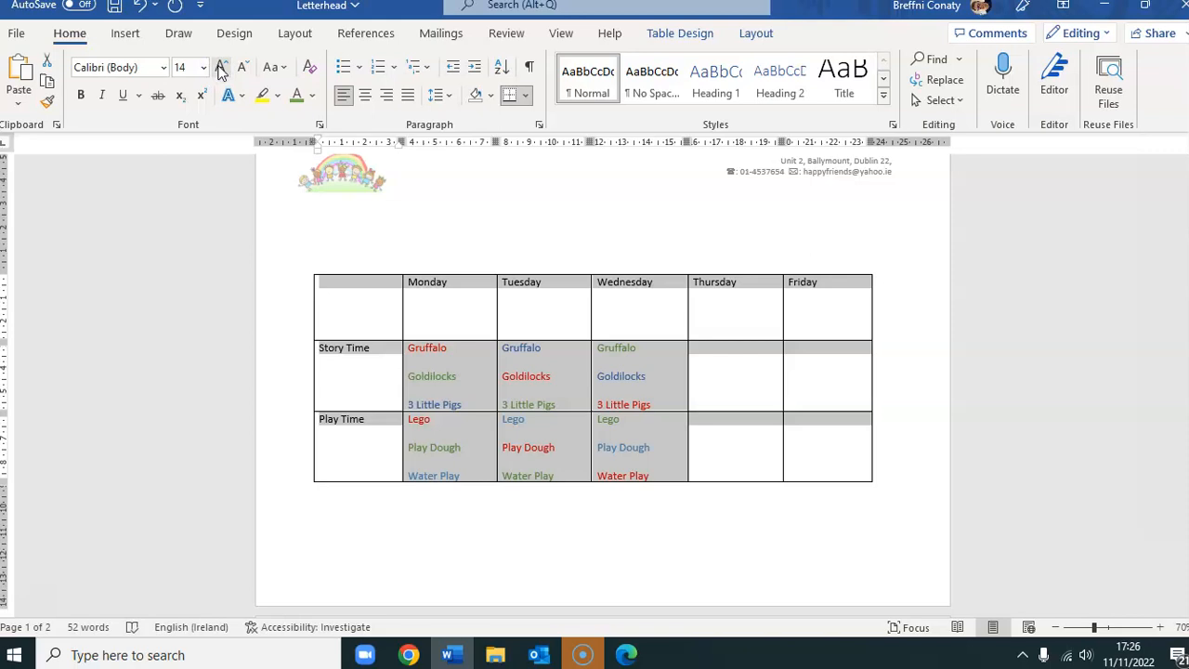
left_click(242, 67)
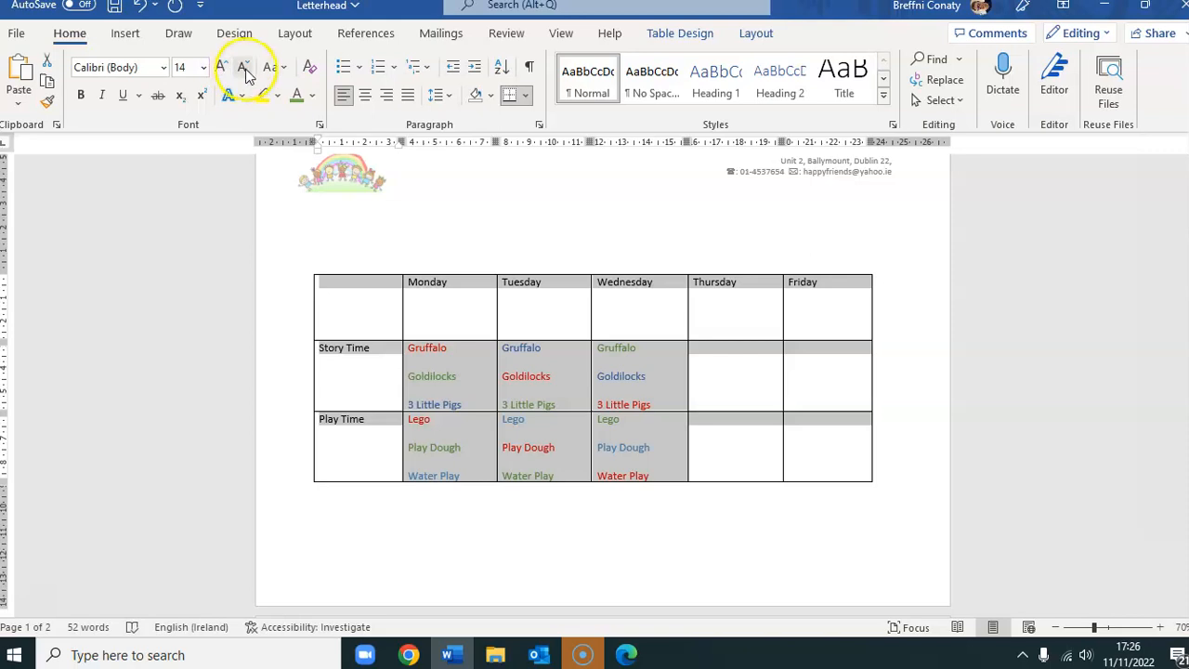
left_click(669, 595)
left_click(665, 570)
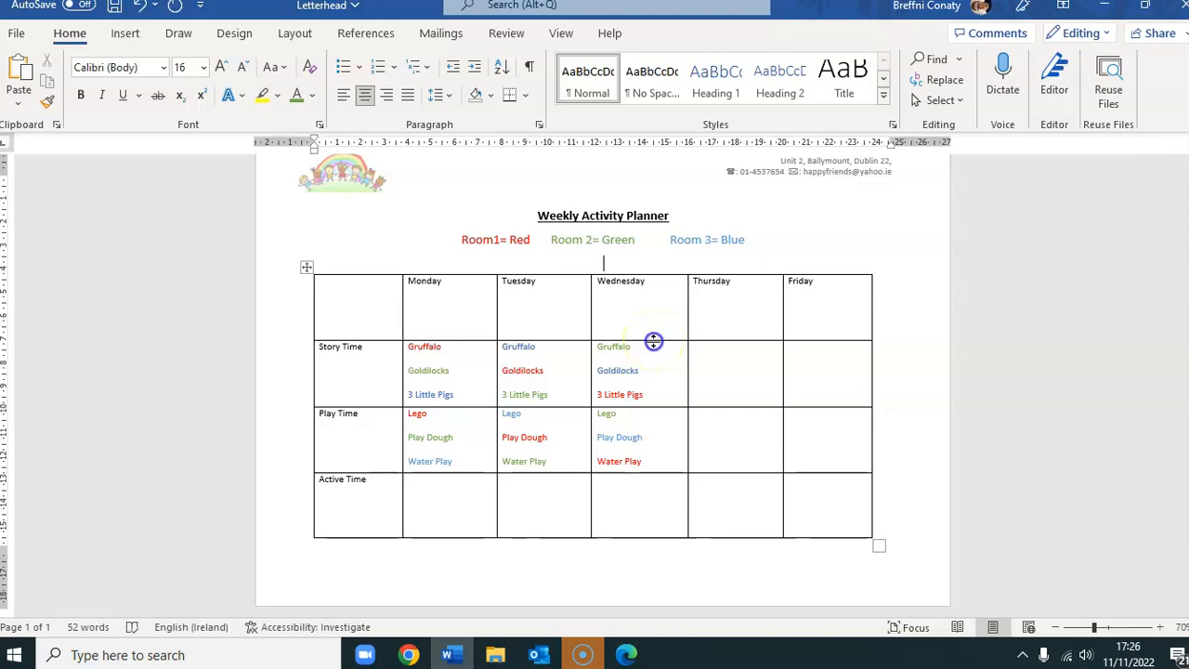
Reduce the height of the weekday header row and centre all table text horizontally.
left_click_drag(654, 341, 655, 298)
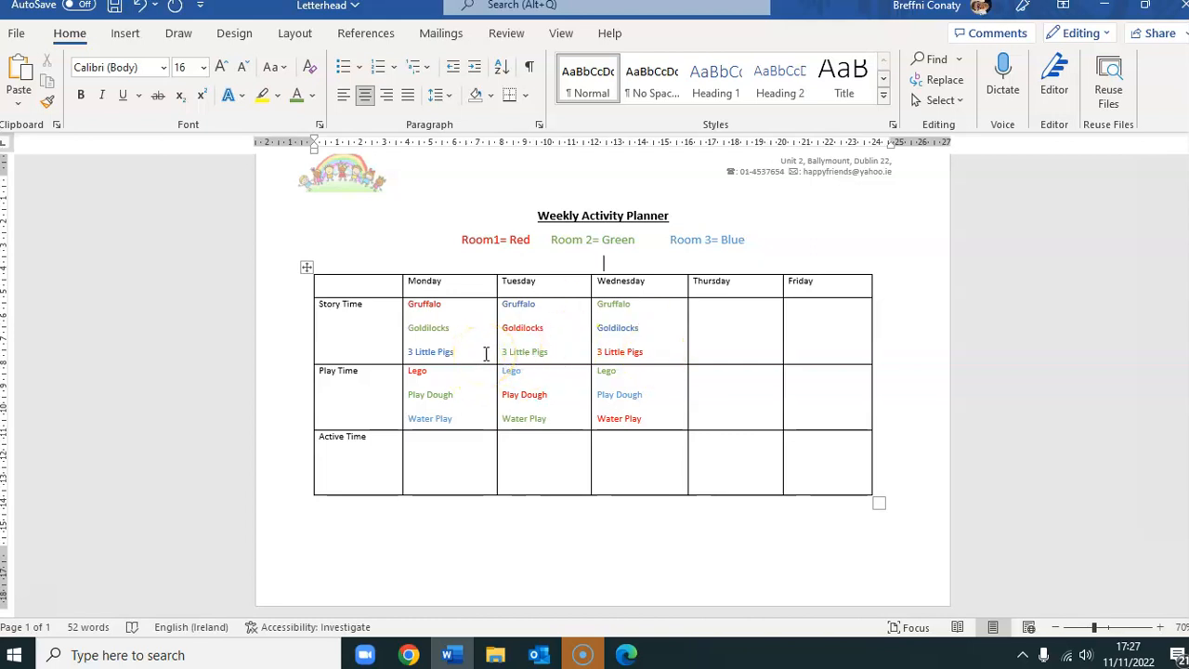
left_click_drag(832, 476, 340, 287)
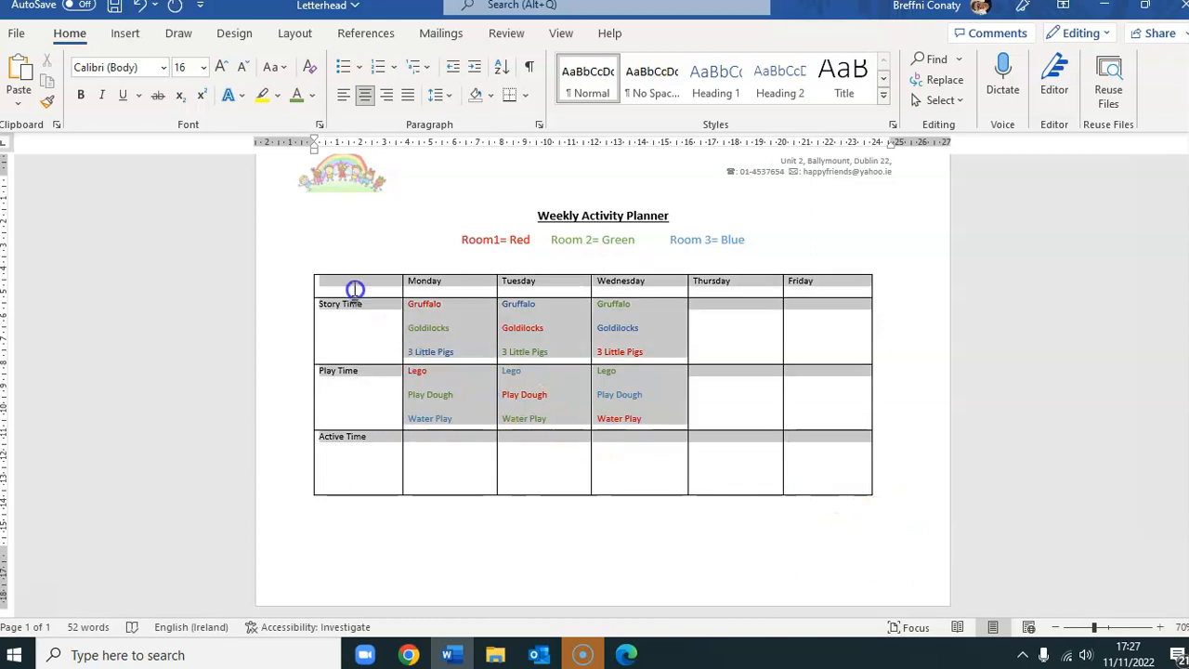
left_click(366, 96)
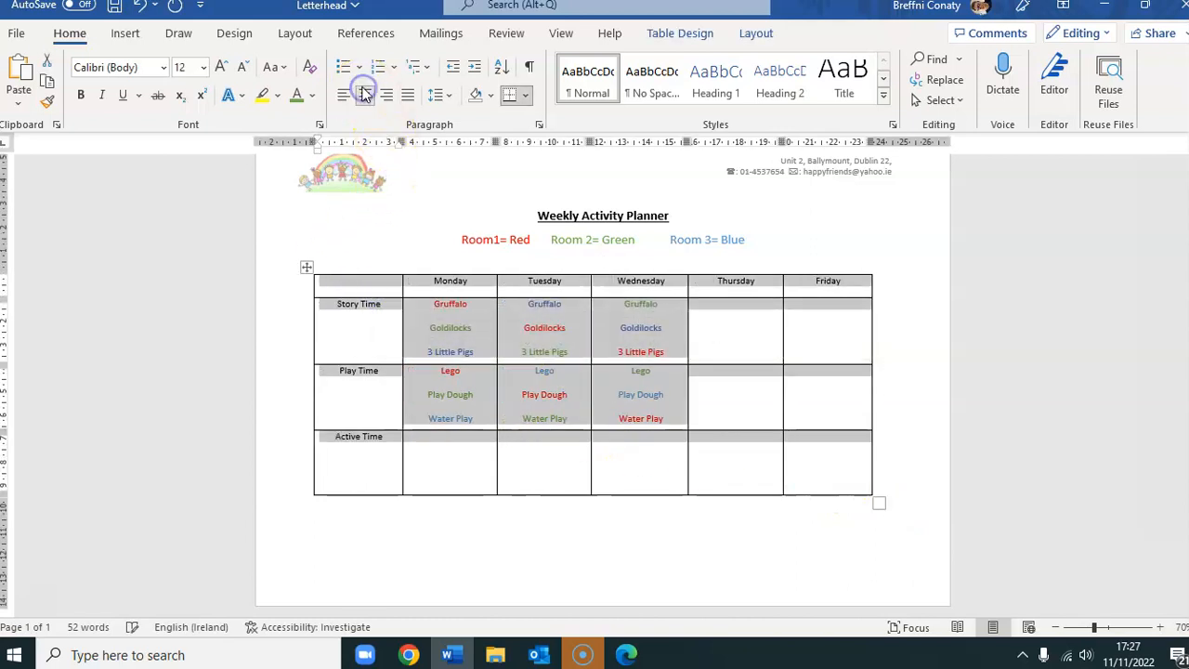
left_click(509, 539)
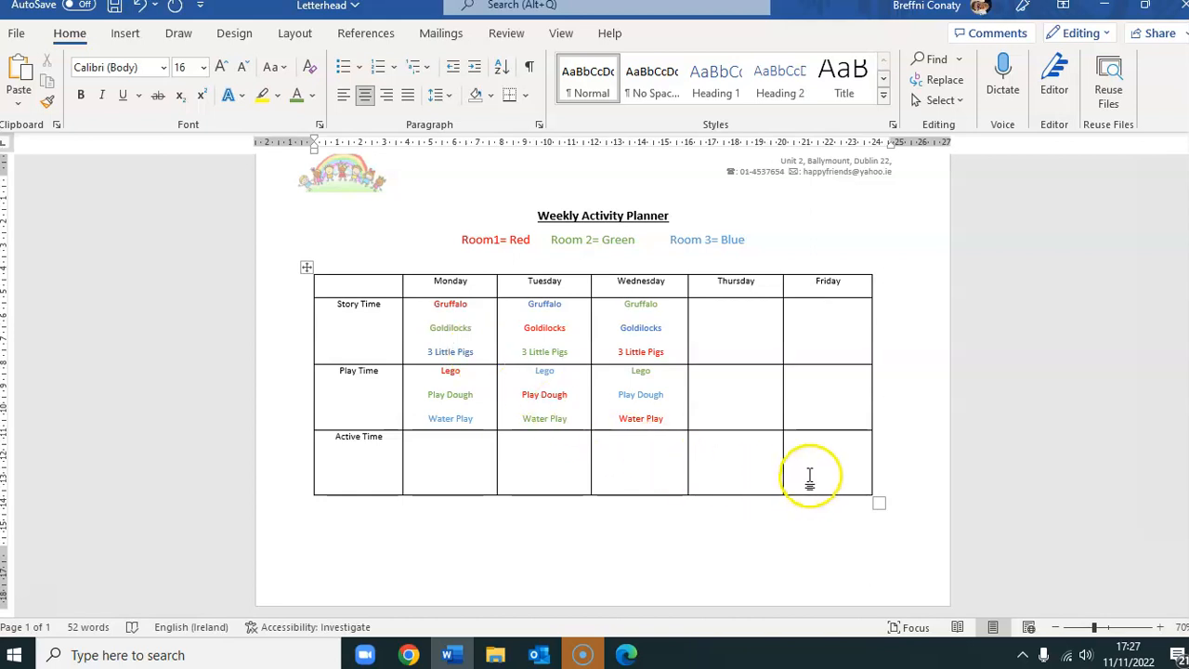
Set the vertical alignment of every cell in the activity table to Center.
mouse_move(811, 477)
left_mouse_down()
mouse_move(574, 441)
mouse_move(409, 387)
mouse_move(321, 334)
mouse_move(339, 293)
left_mouse_up()
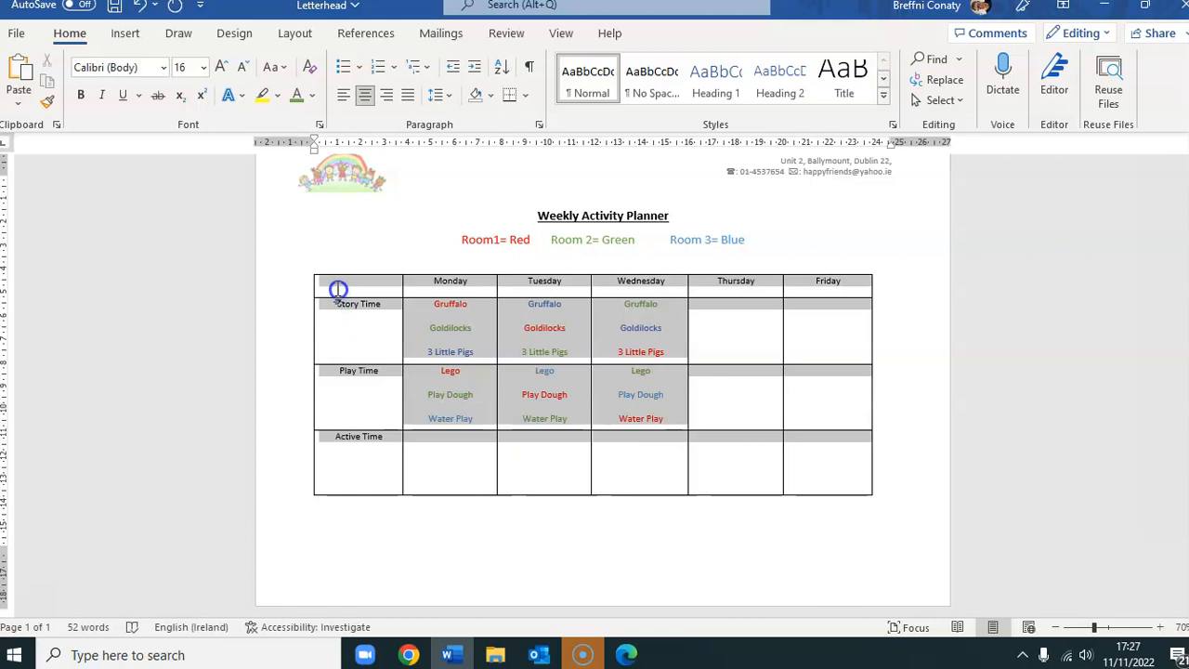
left_click_drag(338, 291, 339, 291)
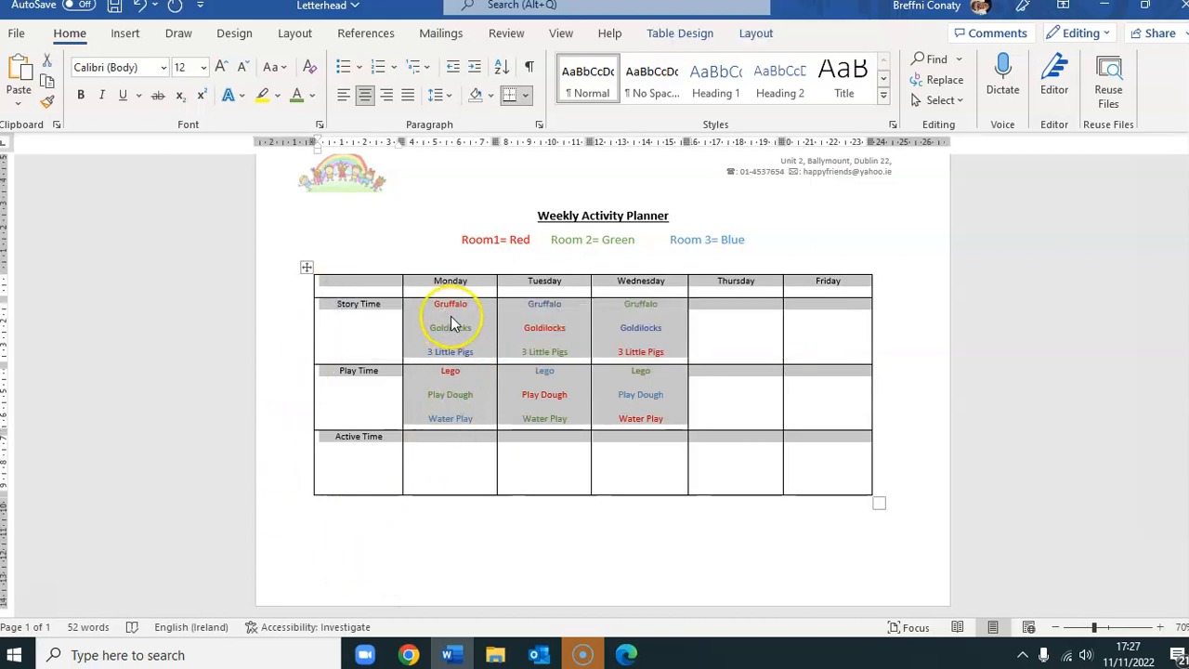
right_click(450, 316)
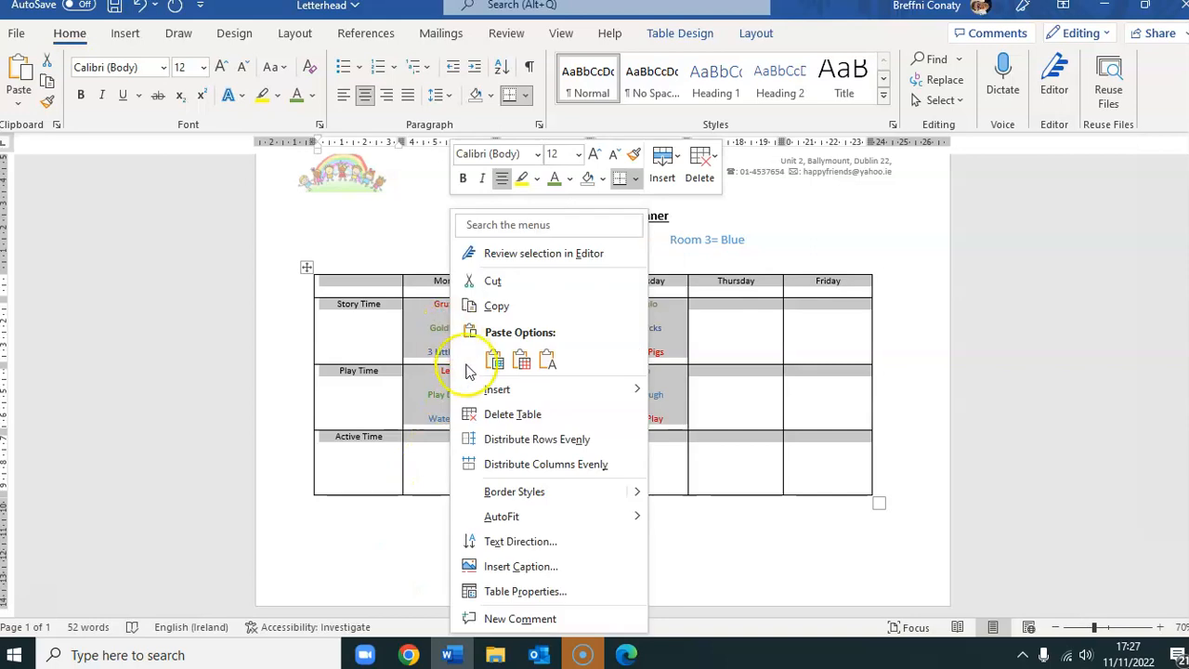
left_click(533, 594)
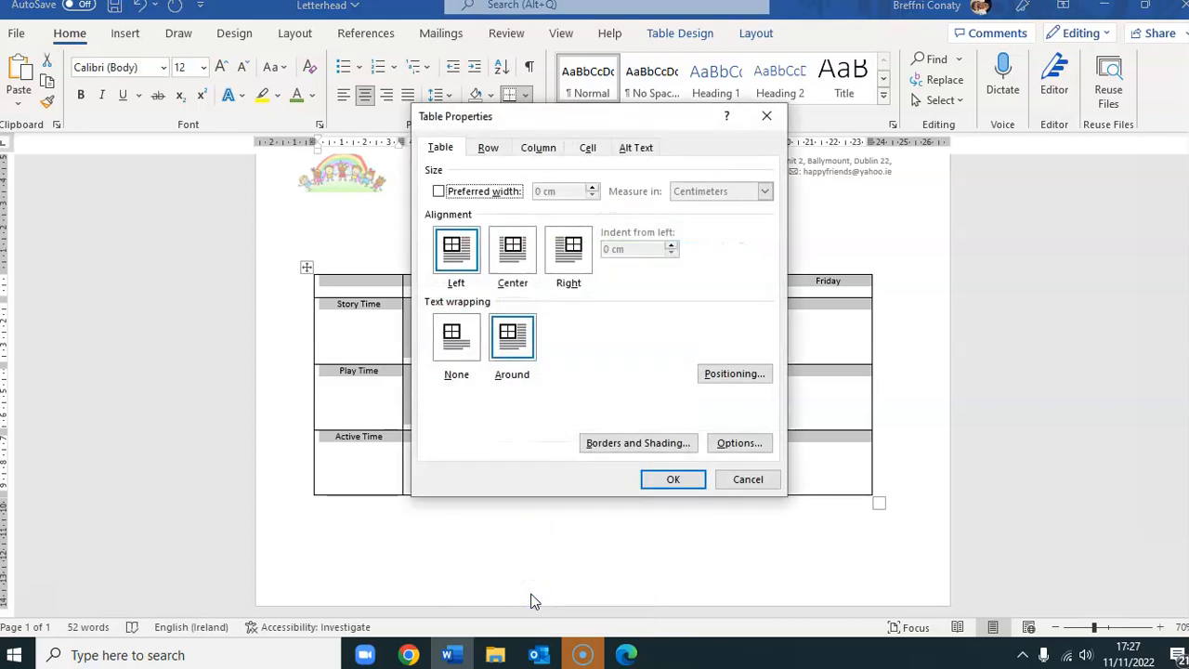
left_click(589, 149)
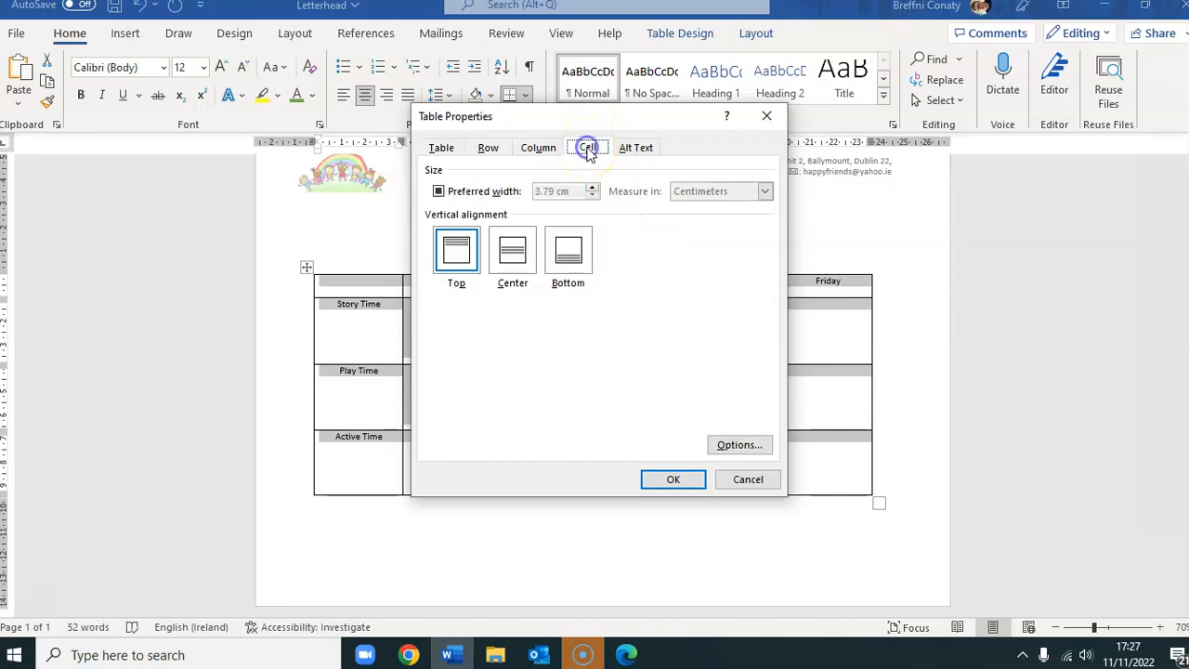
left_click(514, 251)
left_click(676, 480)
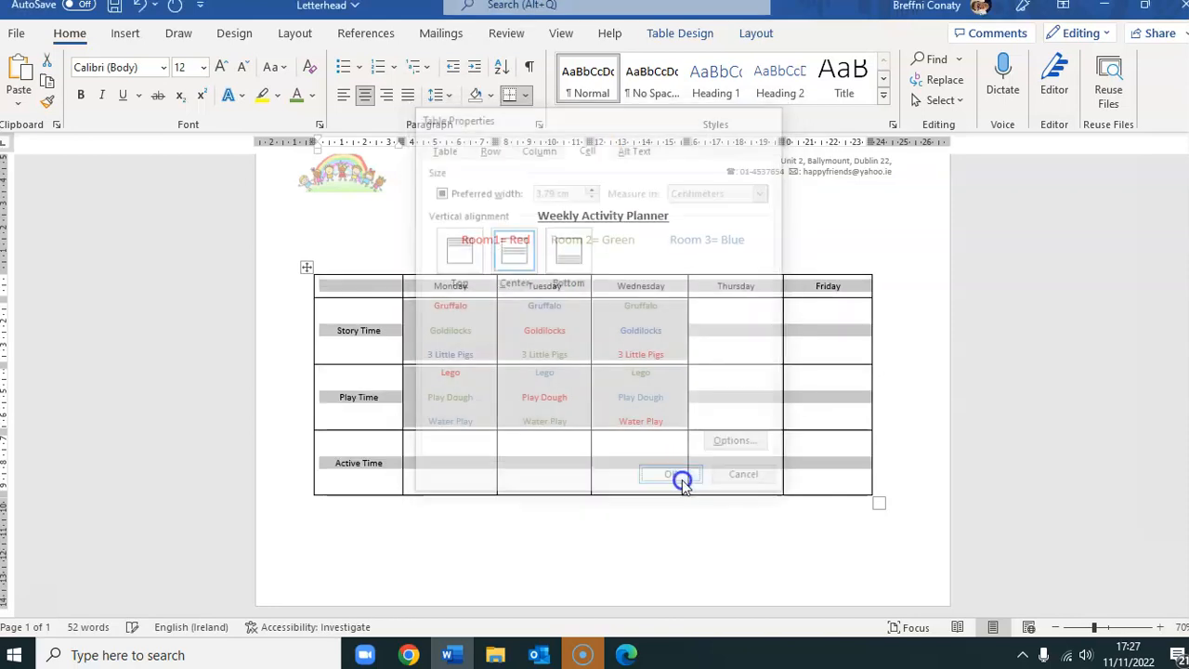
left_click(600, 554)
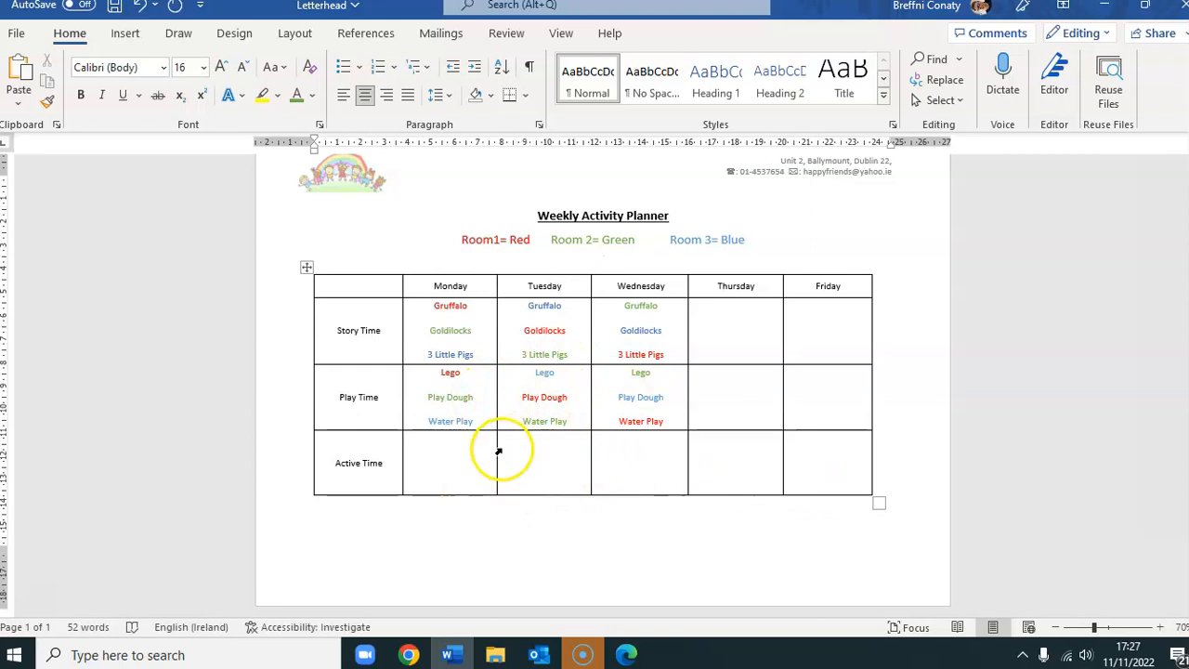
Format the Monday to Friday headings as bold 16 pt Comic Sans MS.
left_click_drag(411, 286, 848, 285)
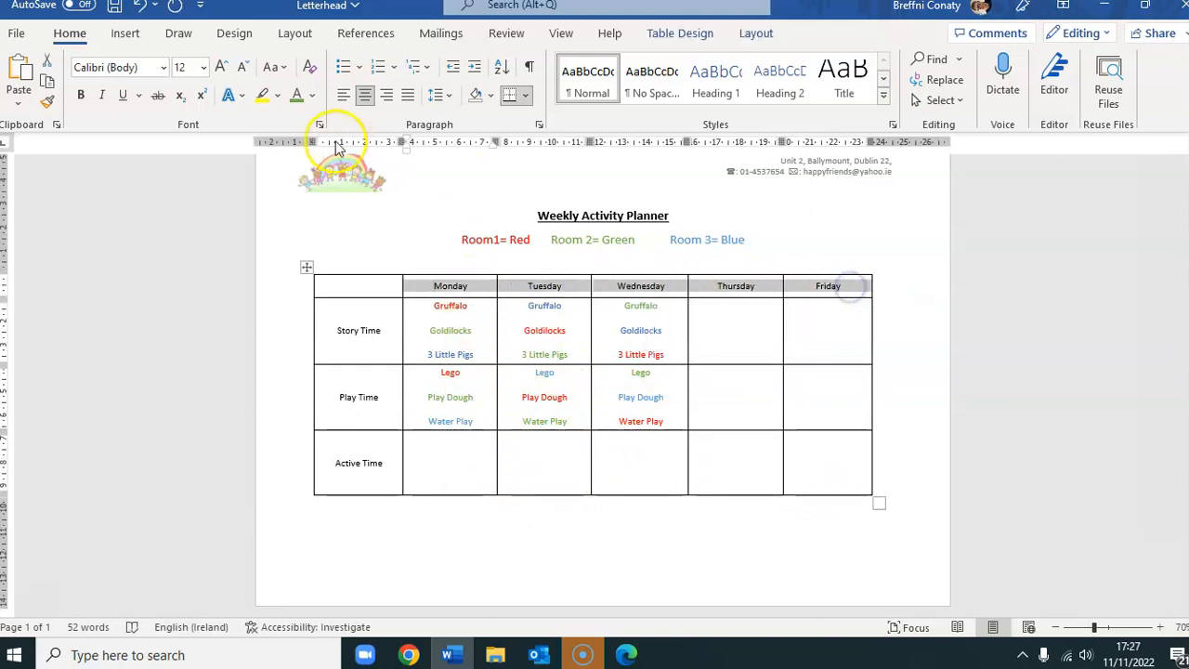
left_click(221, 68)
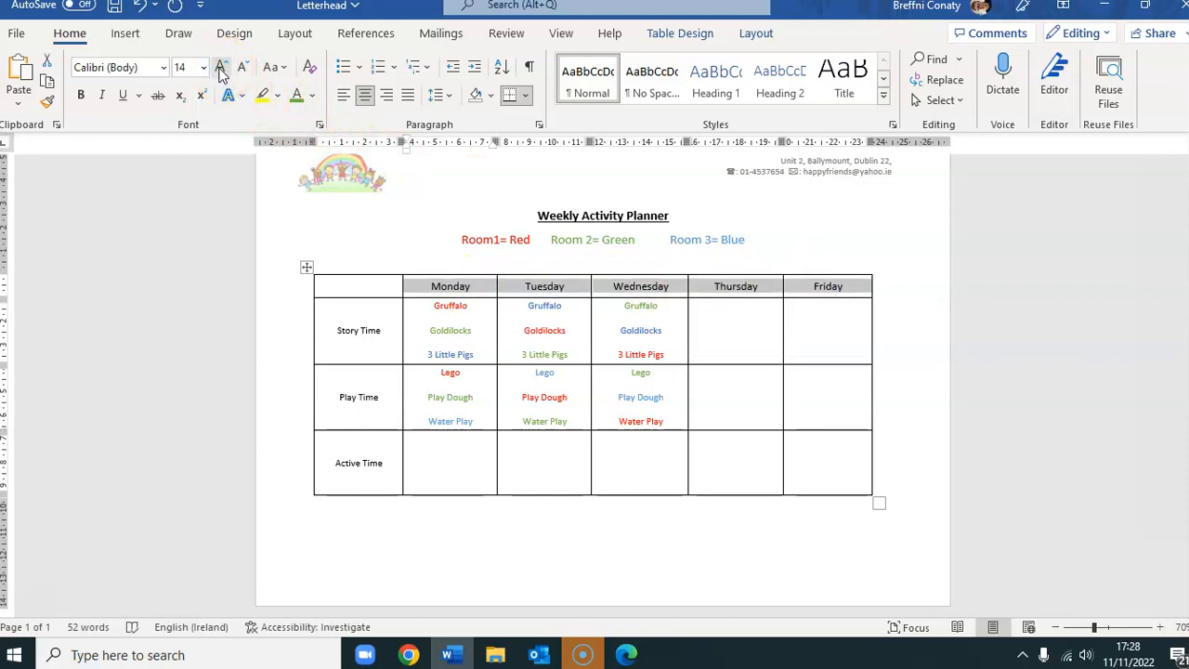
left_click(221, 69)
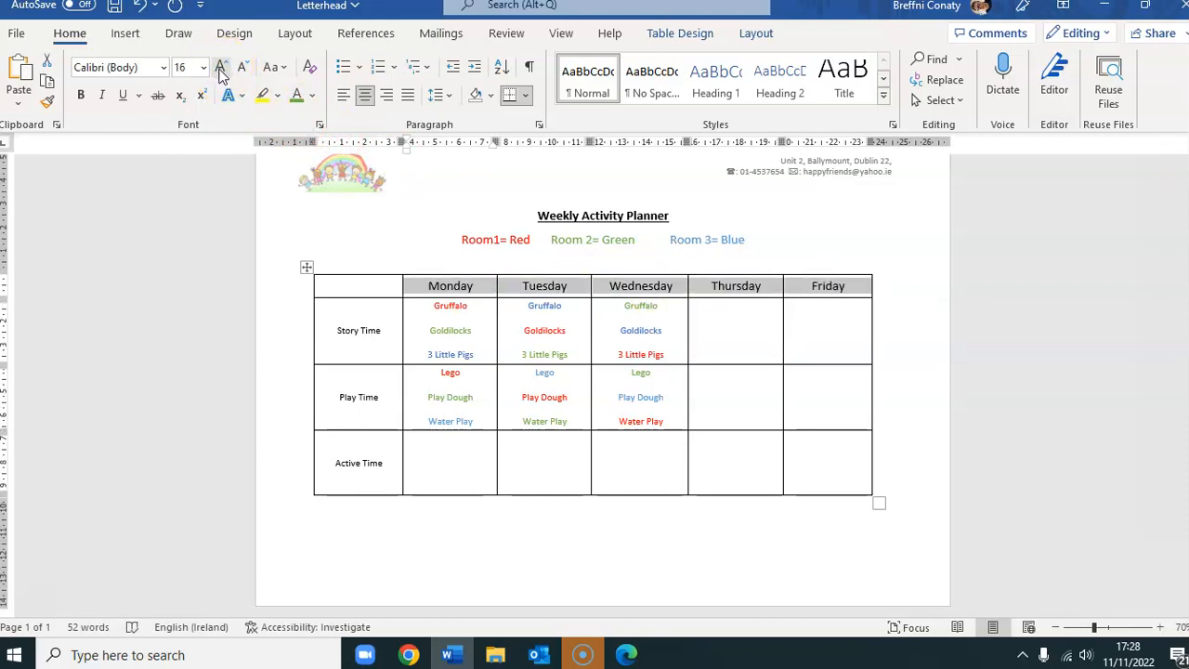
left_click(81, 95)
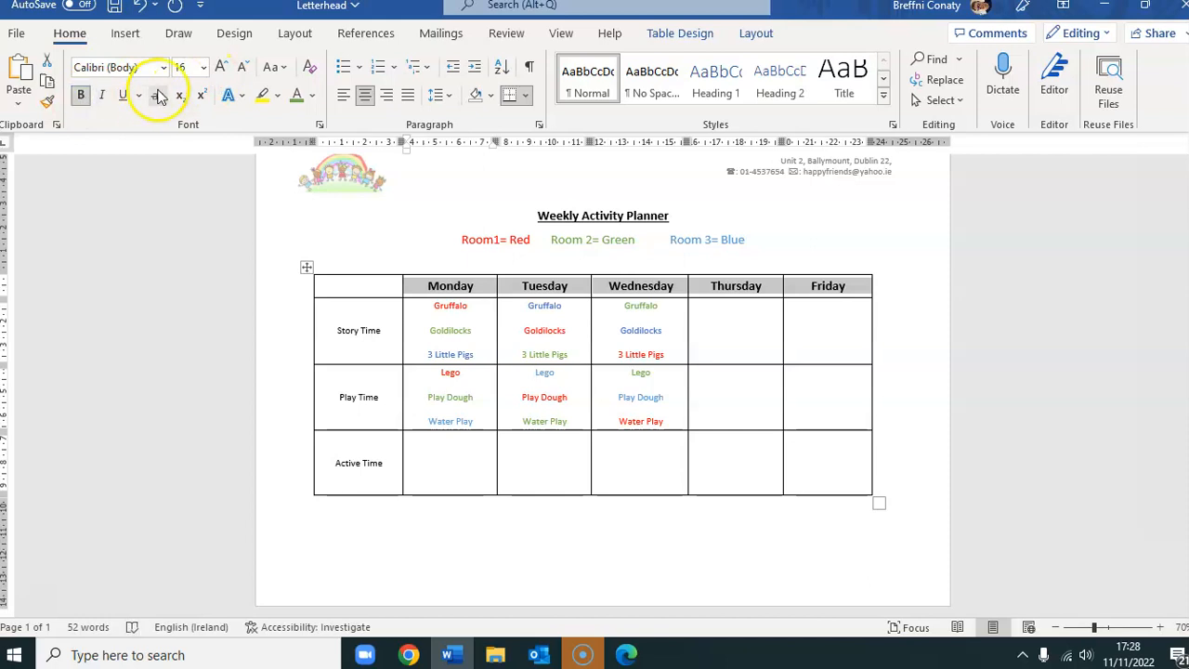
left_click(133, 68)
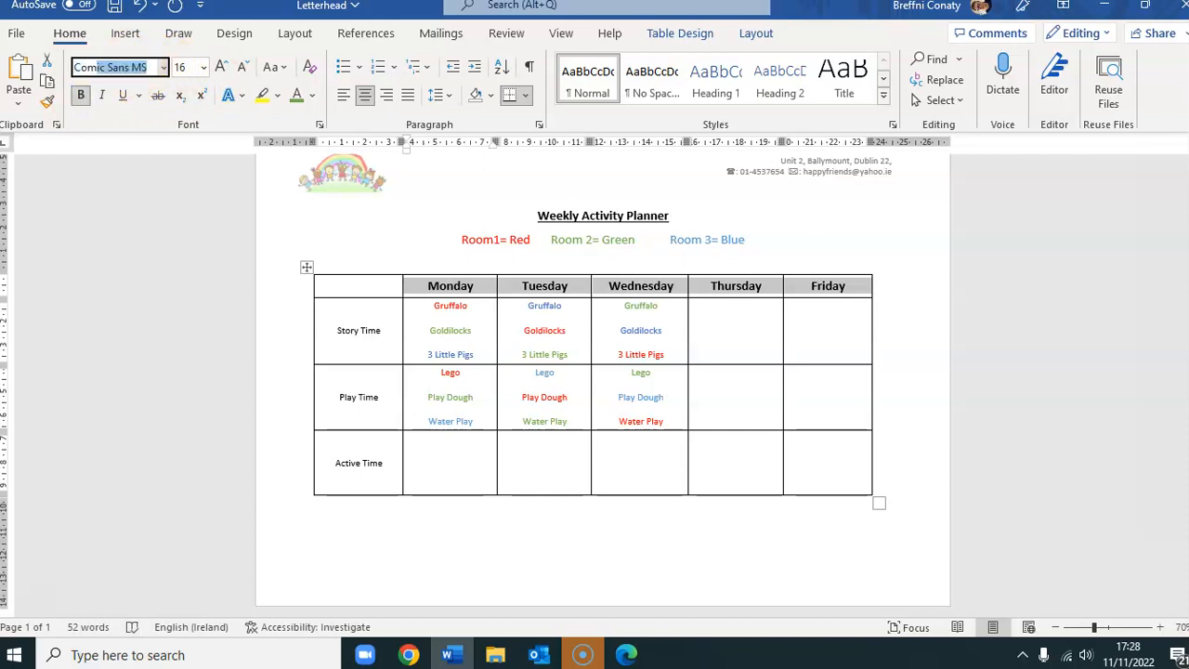
type("Com")
key("Return")
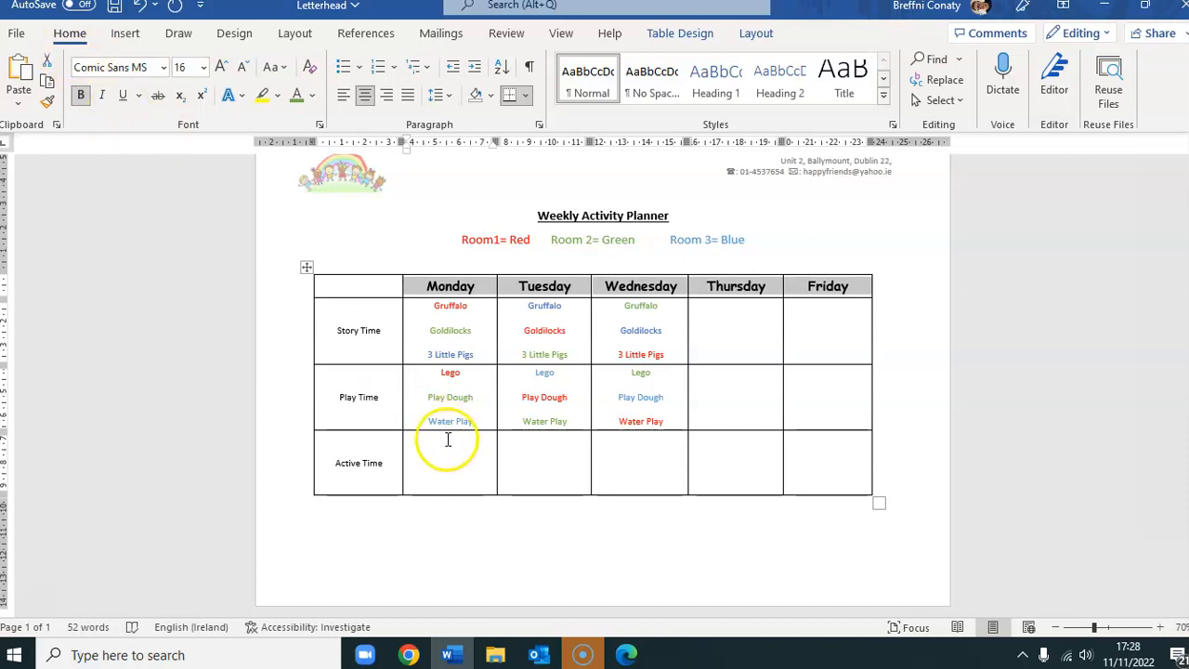
Format the Story Time, Play Time and Active Time labels as bold 16 pt Comic Sans MS.
left_click_drag(393, 467, 340, 332)
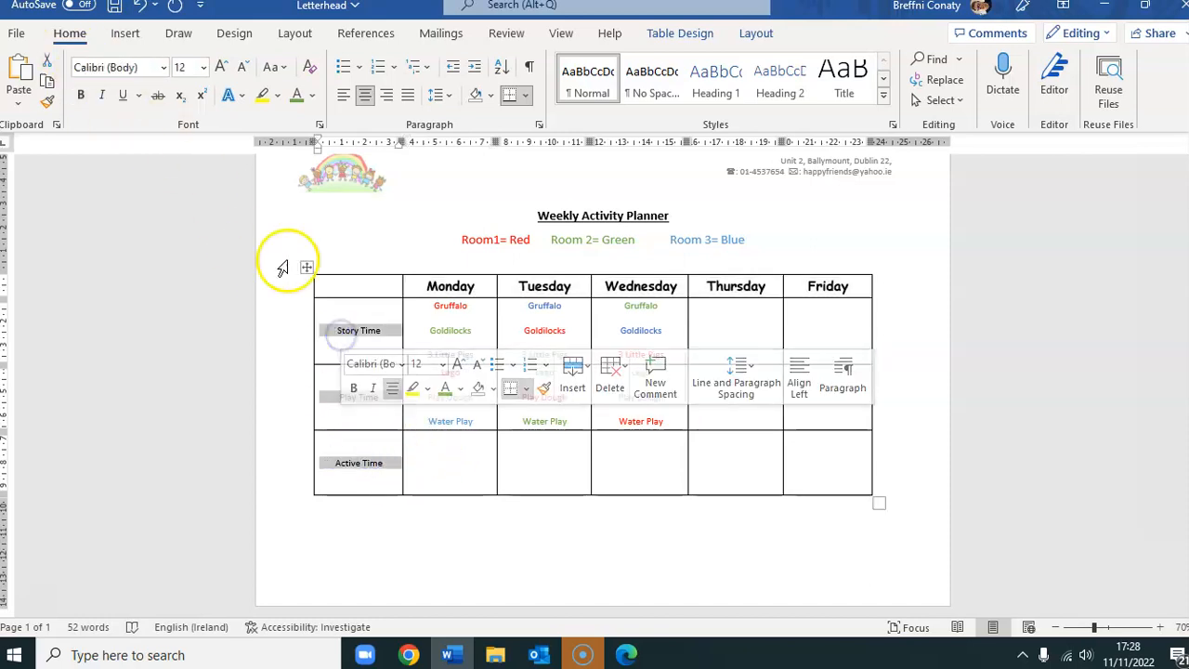
left_click(224, 69)
left_click(224, 69)
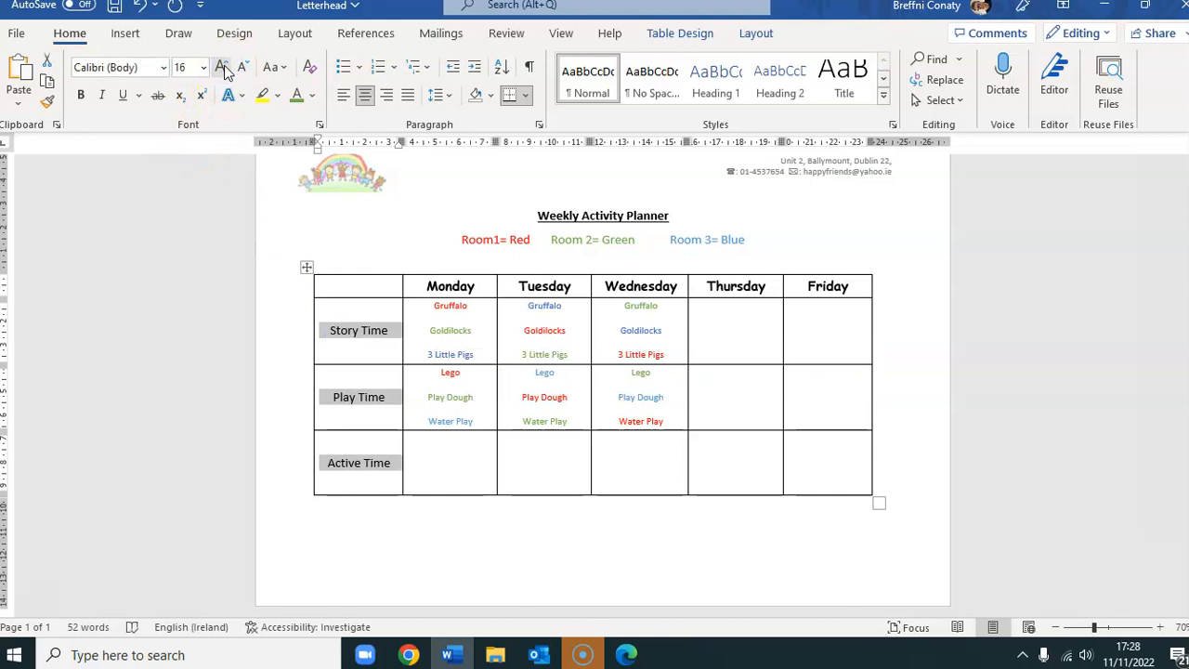
left_click(81, 96)
left_click(130, 68)
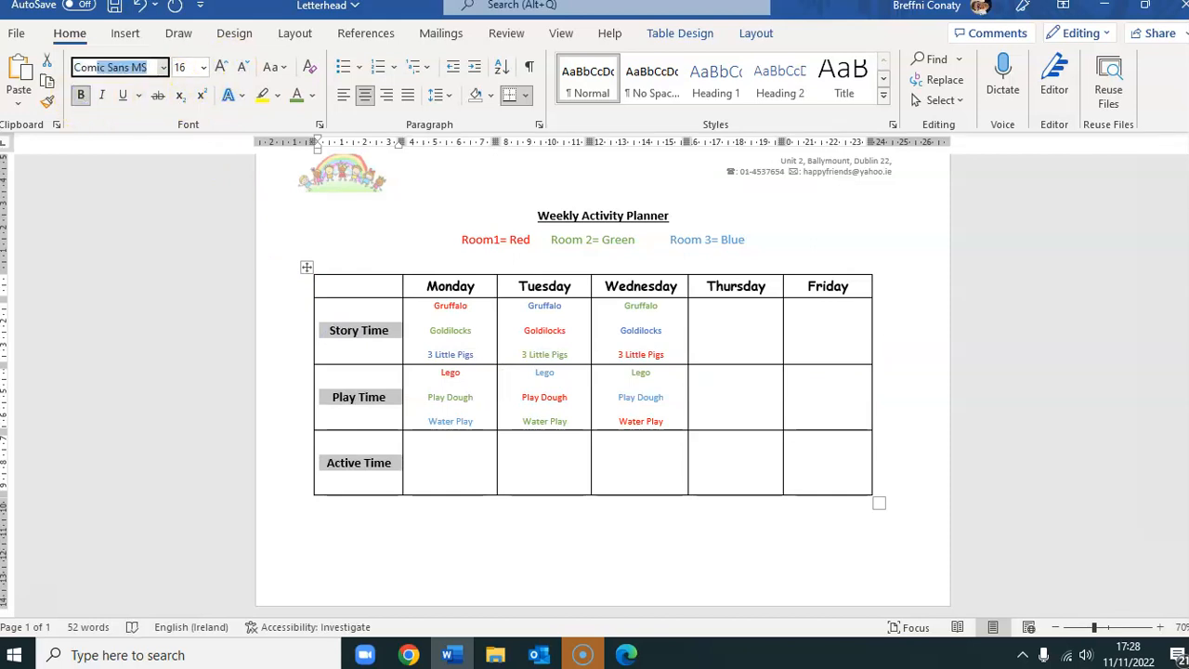
type("C")
key("Return")
left_click(539, 545)
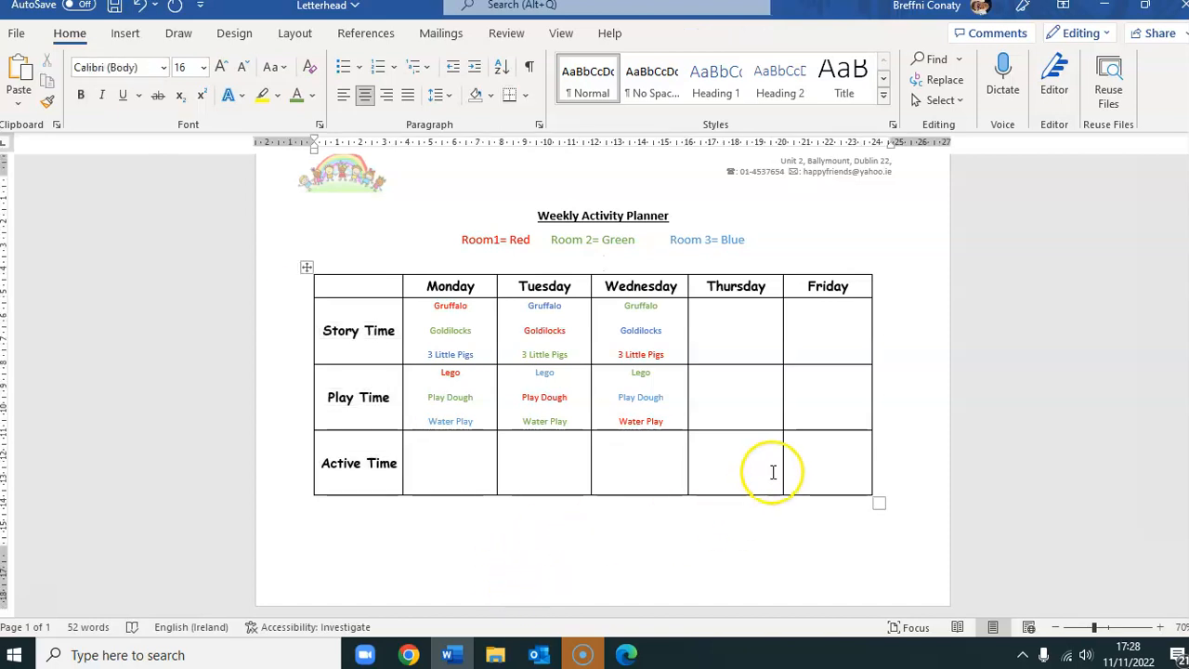
Enlarge the whole table slightly and shade the Monday to Friday heading cells with the lightest gold theme tint.
left_click_drag(879, 507, 880, 525)
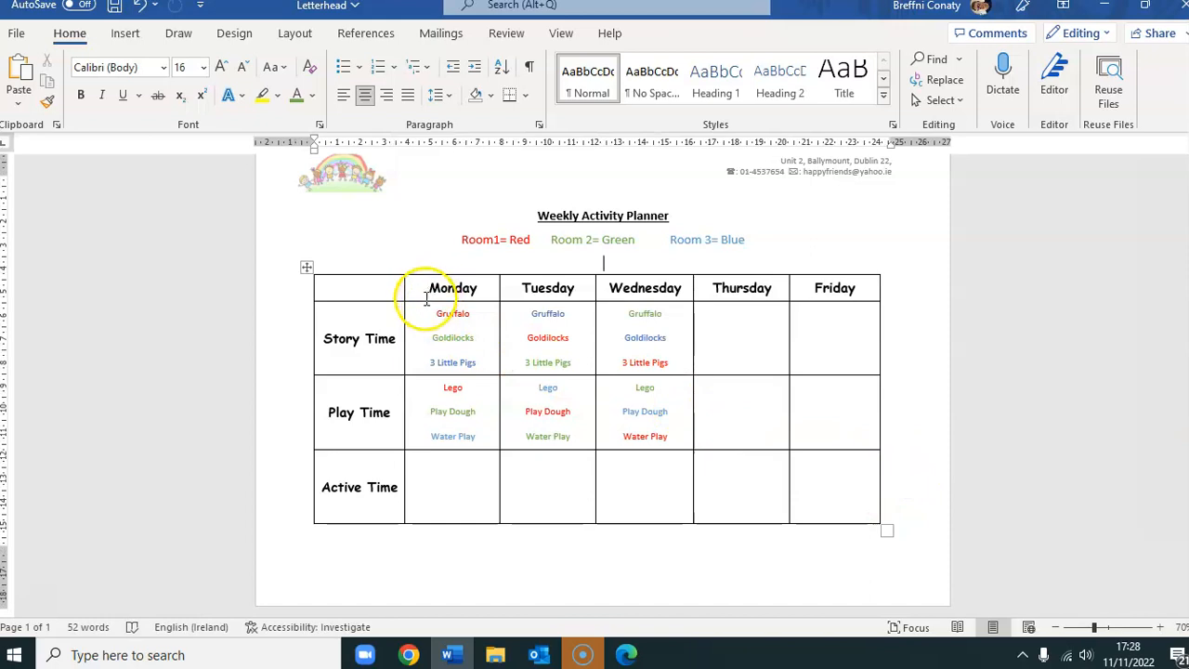
left_click(870, 290)
left_click_drag(870, 289, 440, 290)
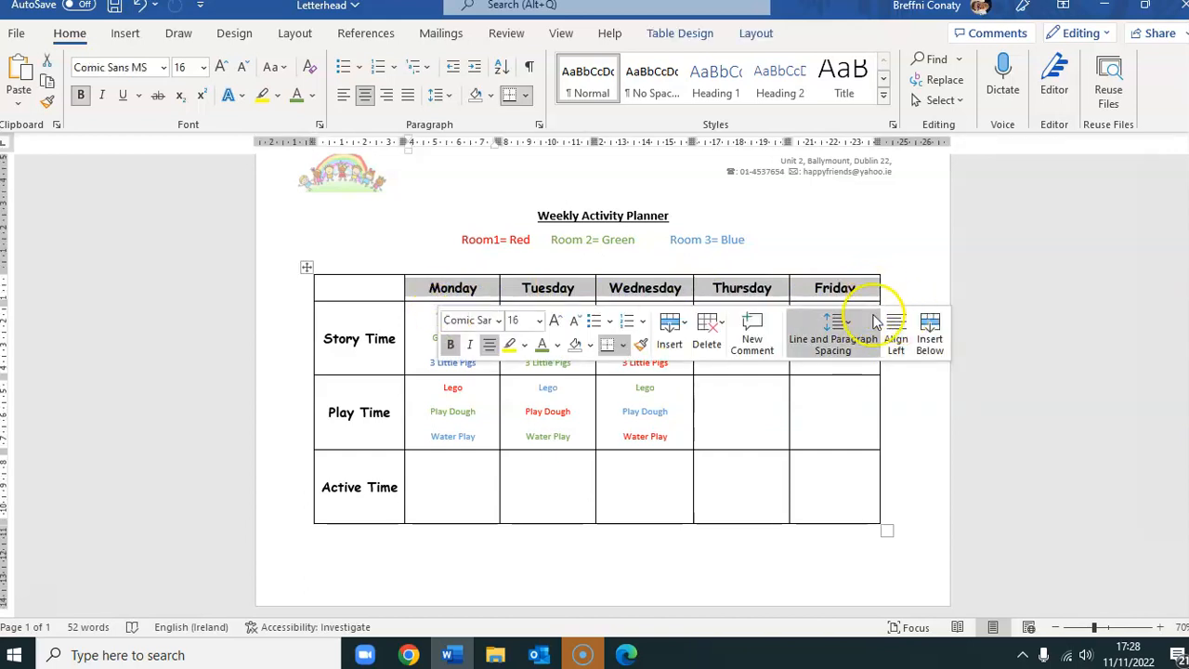
left_click(491, 96)
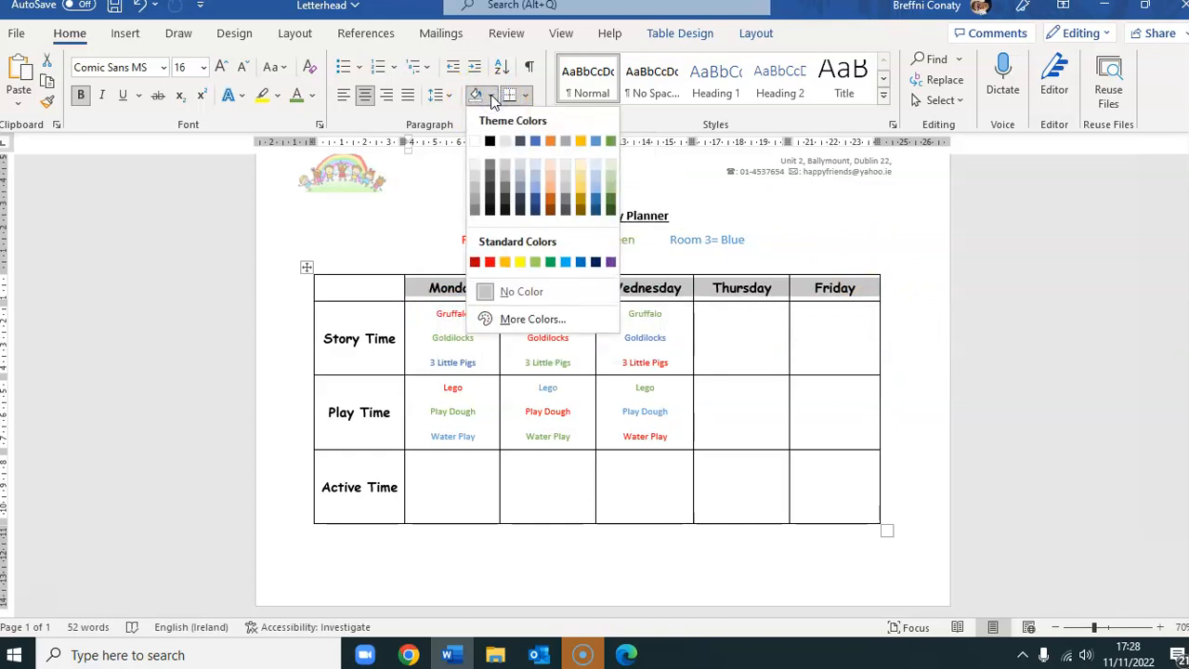
left_click(581, 164)
Shade the Story Time, Play Time and Active Time label cells with the same light gold.
left_click_drag(381, 485, 369, 316)
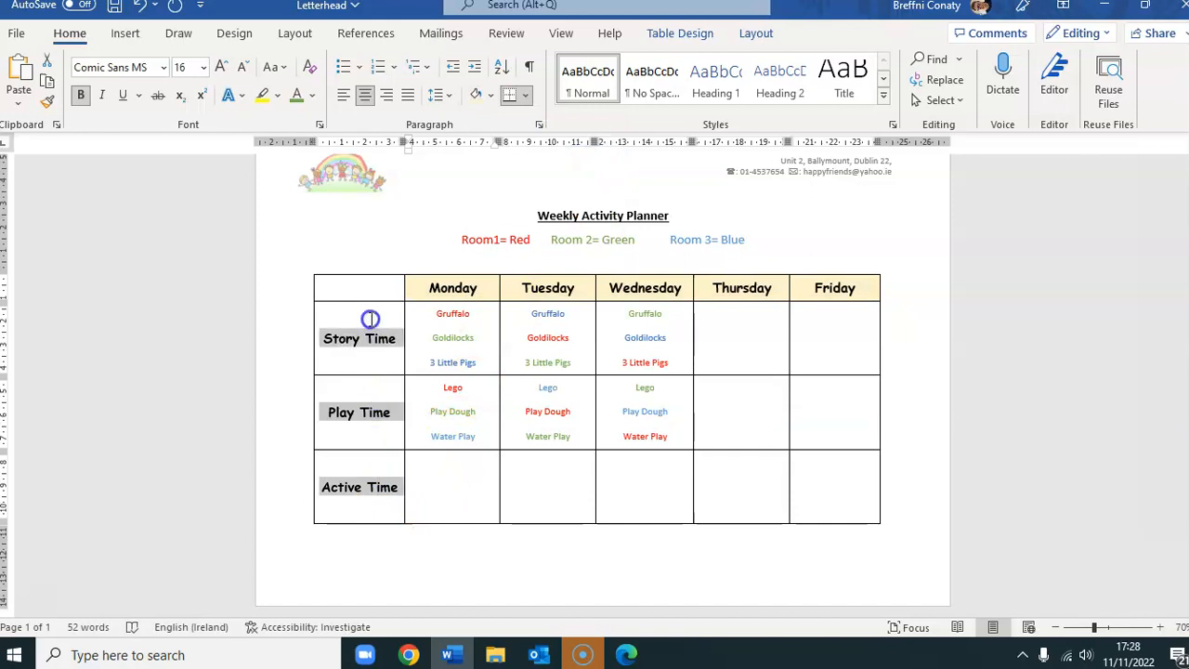
left_click(477, 97)
left_click(932, 348)
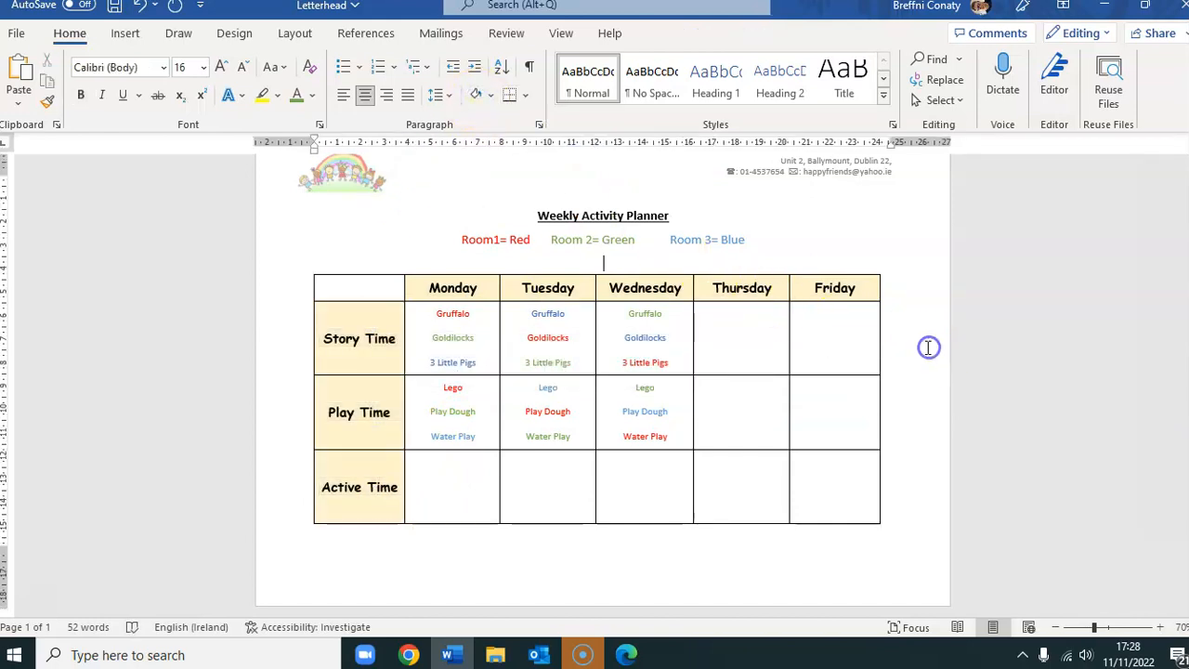
scroll(808, 340, "up", 1)
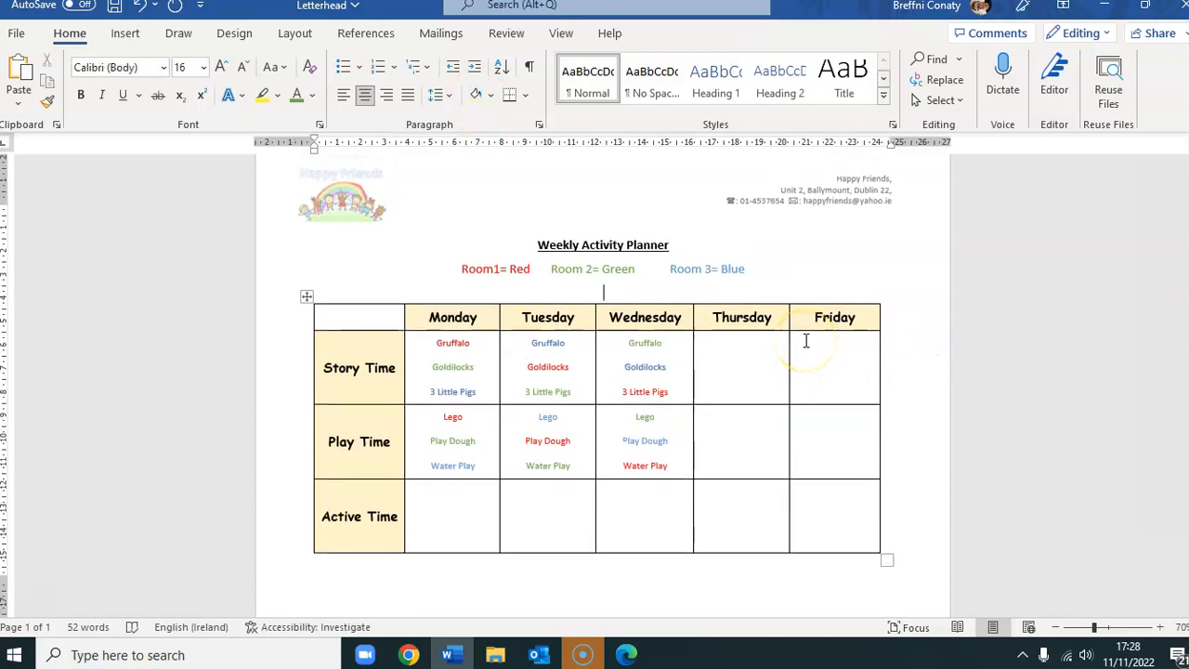